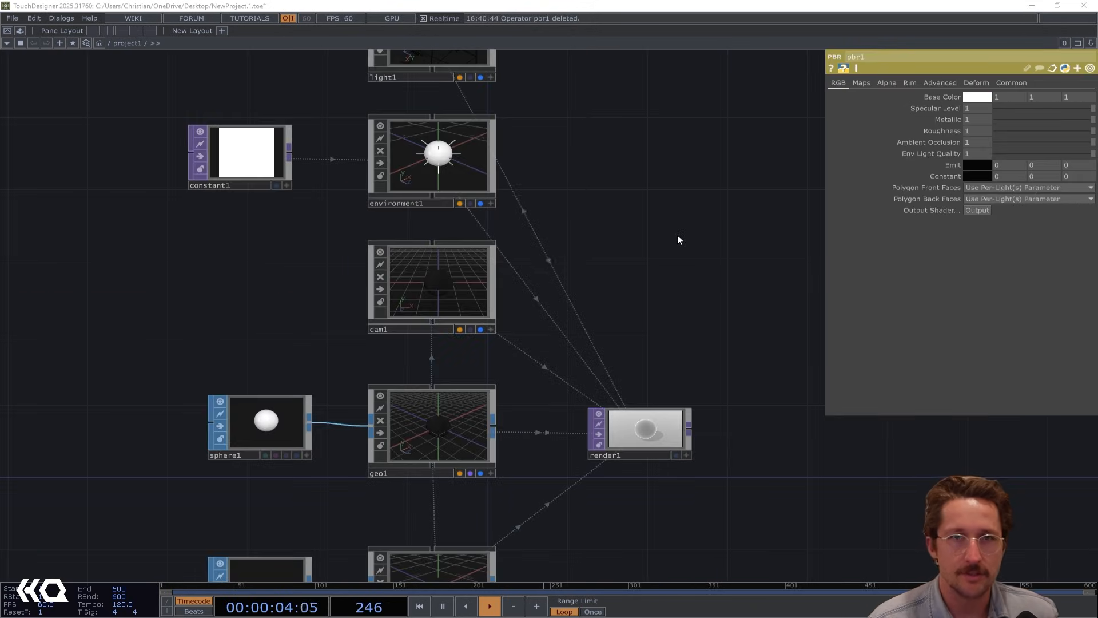
- Review the parameters of the geo1 geometry, rectangle1, the environment light, its constant1 map and the light1 shadow settings
scroll(679, 234, down, 5)
scroll(561, 255, up, 6)
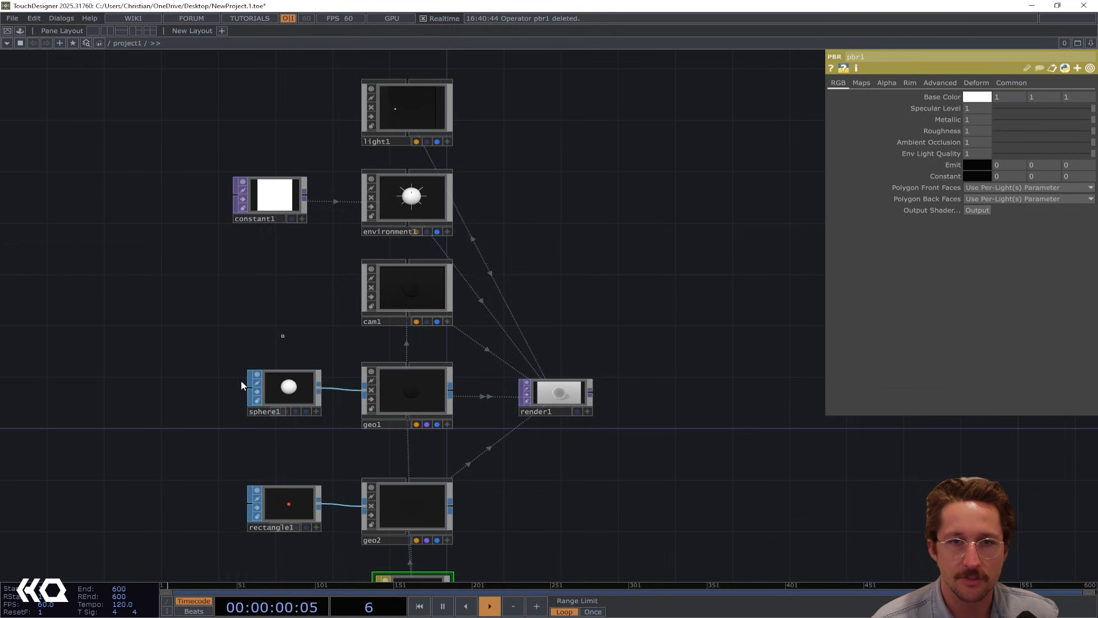
click(403, 401)
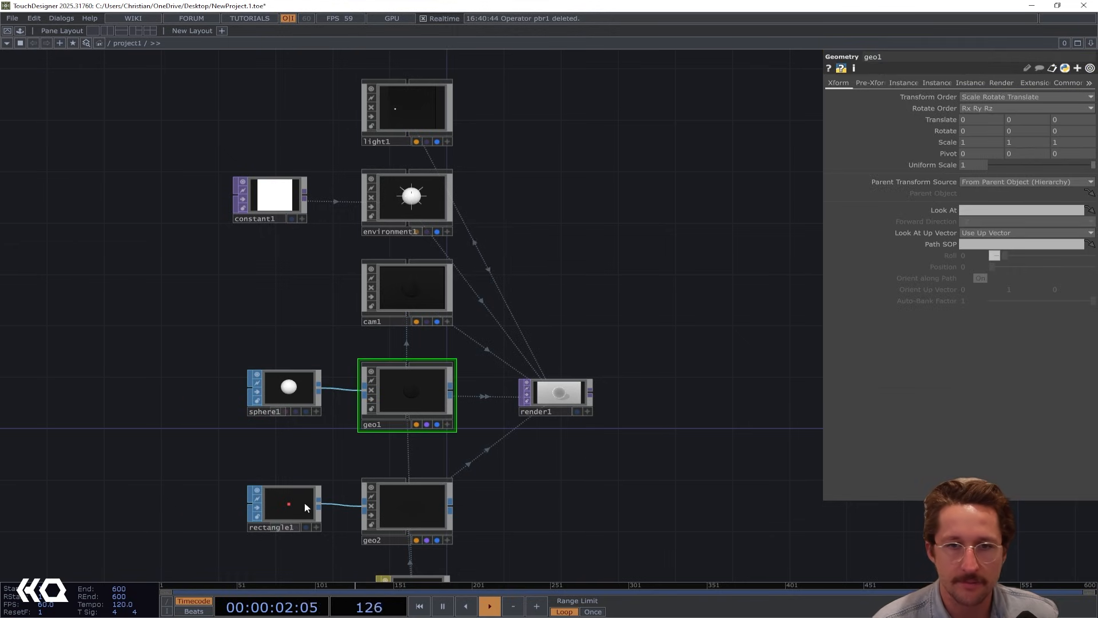
drag(324, 469, 410, 447)
click(371, 491)
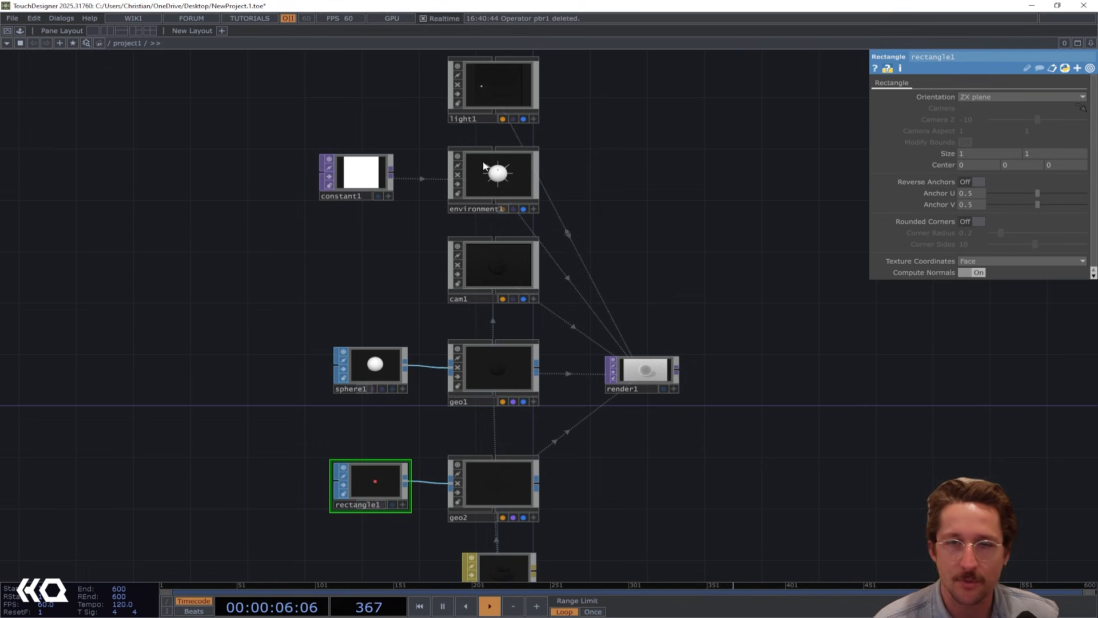
drag(589, 166, 465, 207)
click(371, 205)
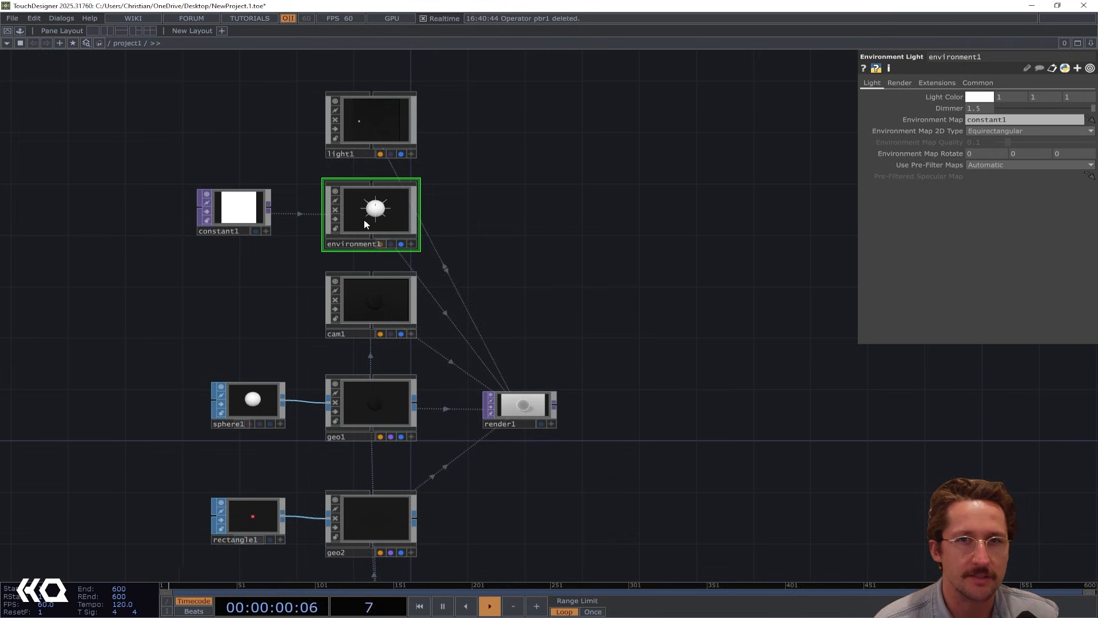
click(243, 213)
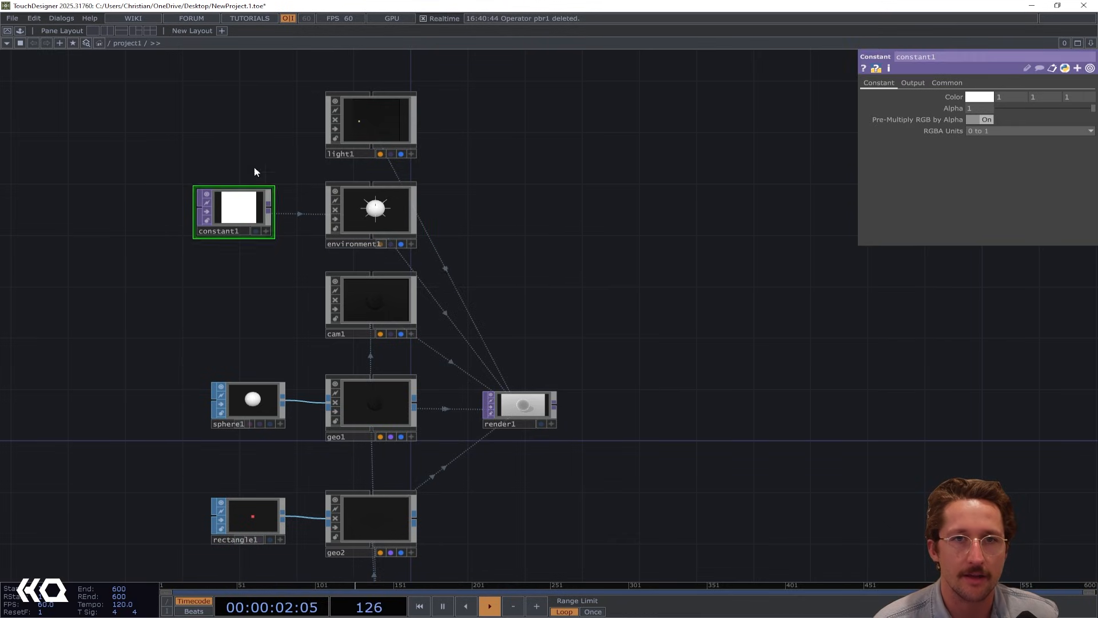
drag(467, 221, 479, 253)
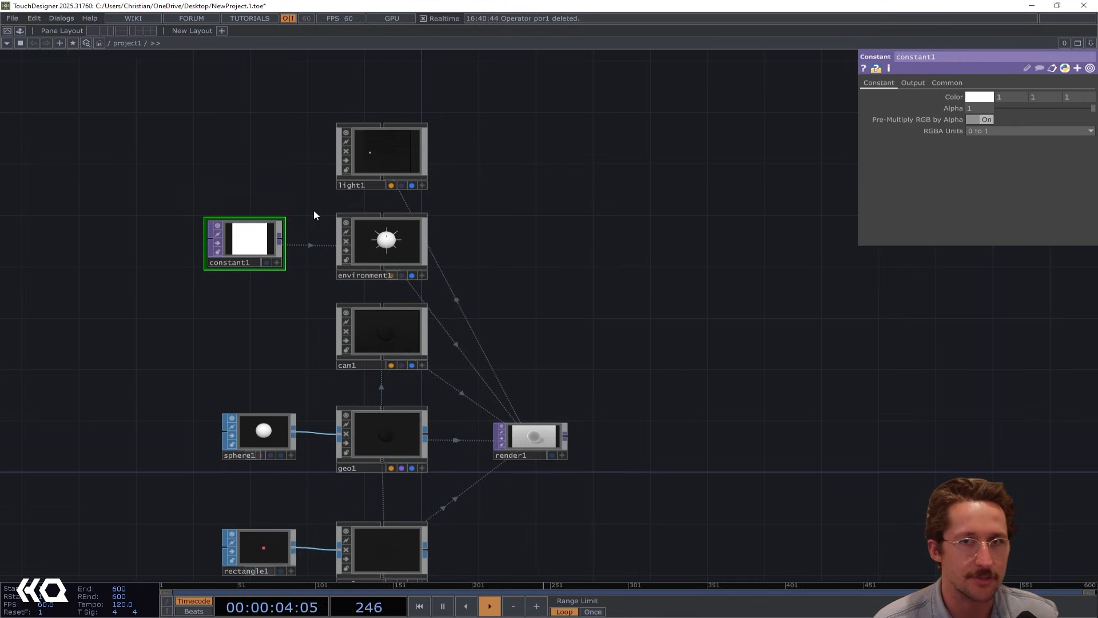
click(403, 148)
drag(513, 208, 523, 309)
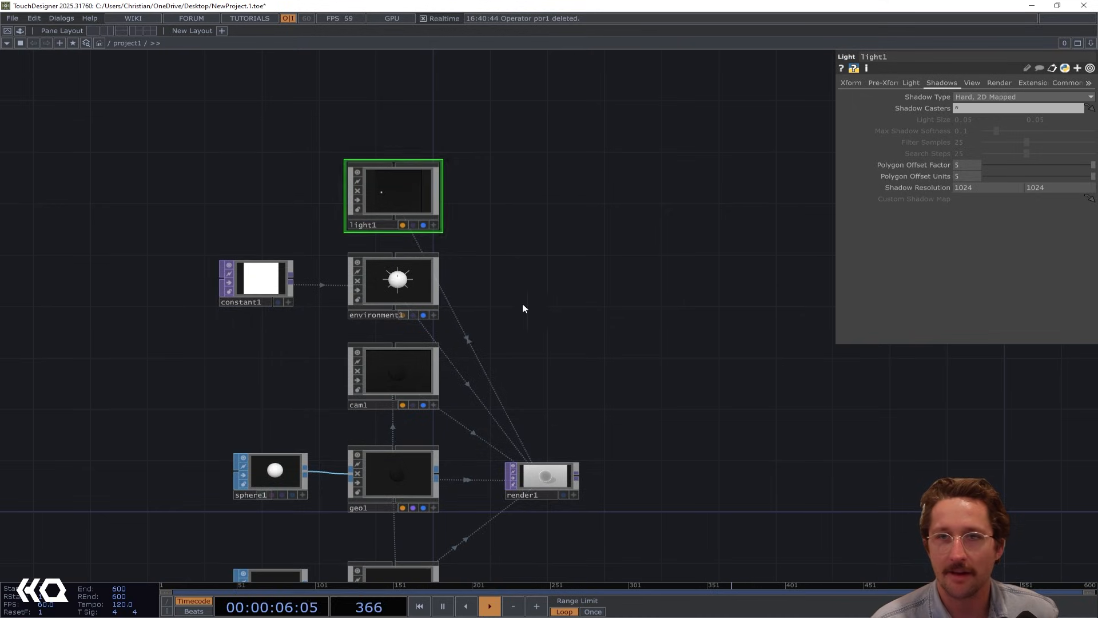
- Examine the sphere's shadow in the render1 output and the nodes that feed it
drag(523, 356, 514, 269)
middle_drag(517, 351, 551, 490)
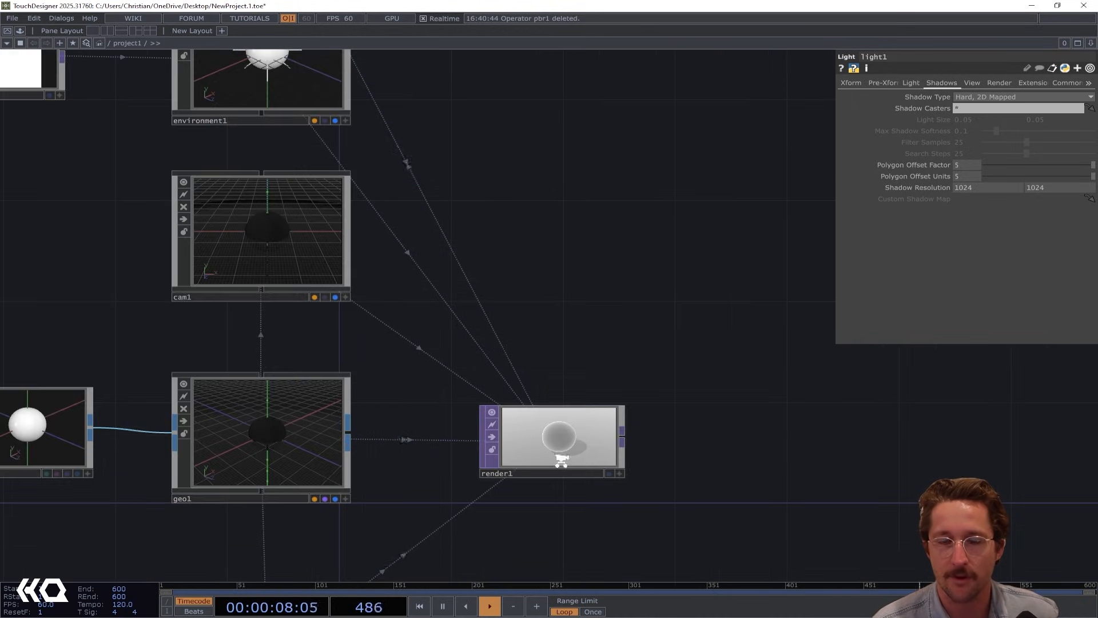
scroll(561, 459, up, 3)
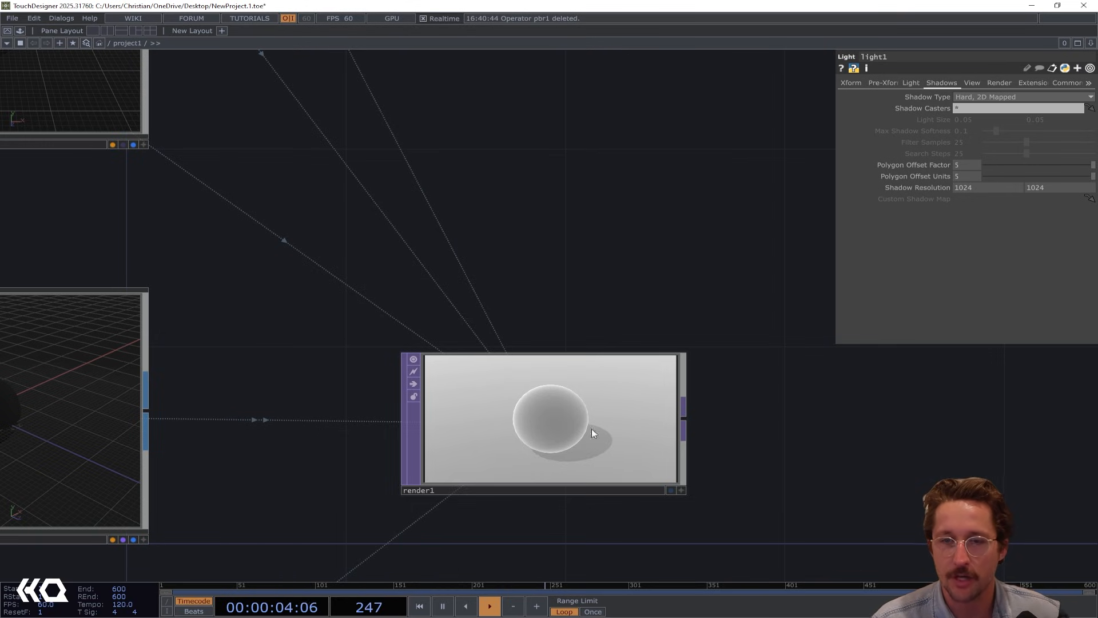
middle_drag(542, 296, 594, 290)
drag(603, 293, 633, 480)
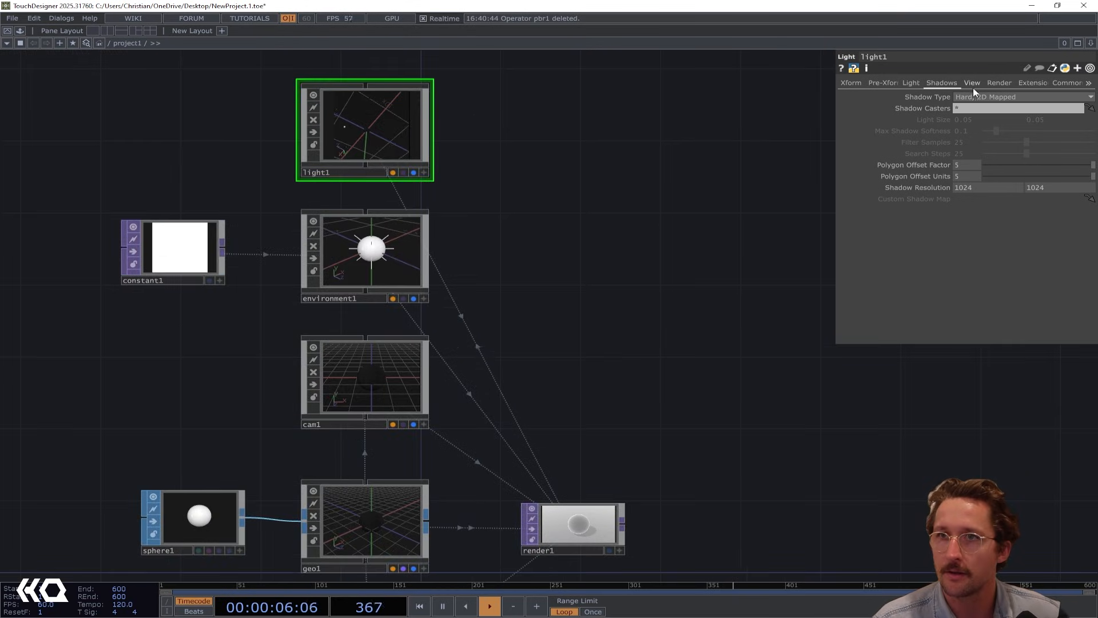
drag(593, 372, 601, 249)
scroll(660, 221, down, 2)
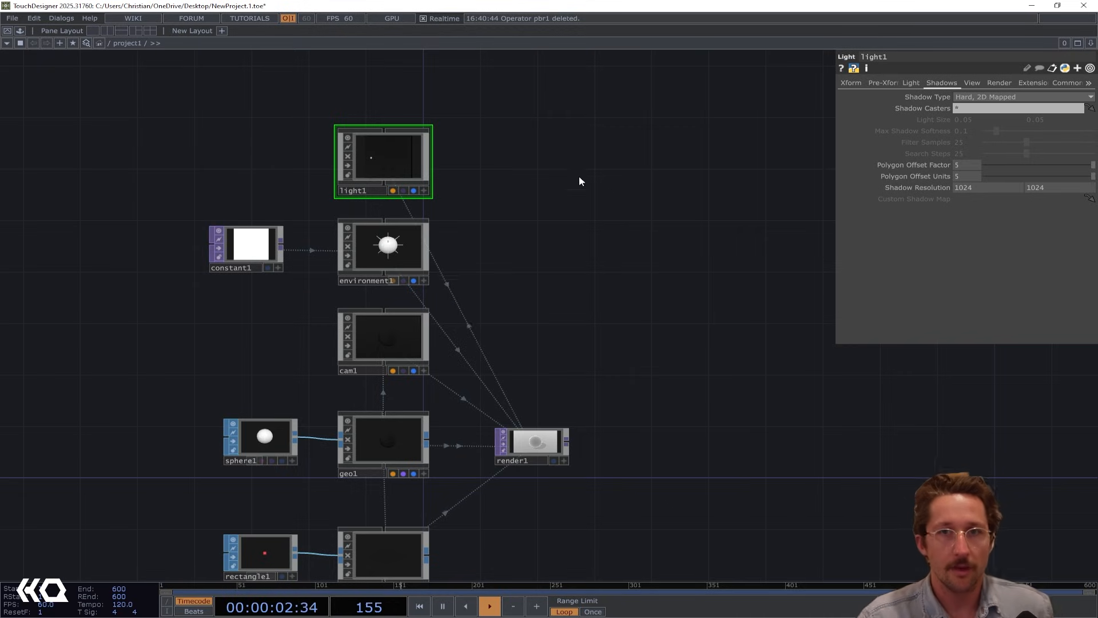
key(Tab)
text(dep)
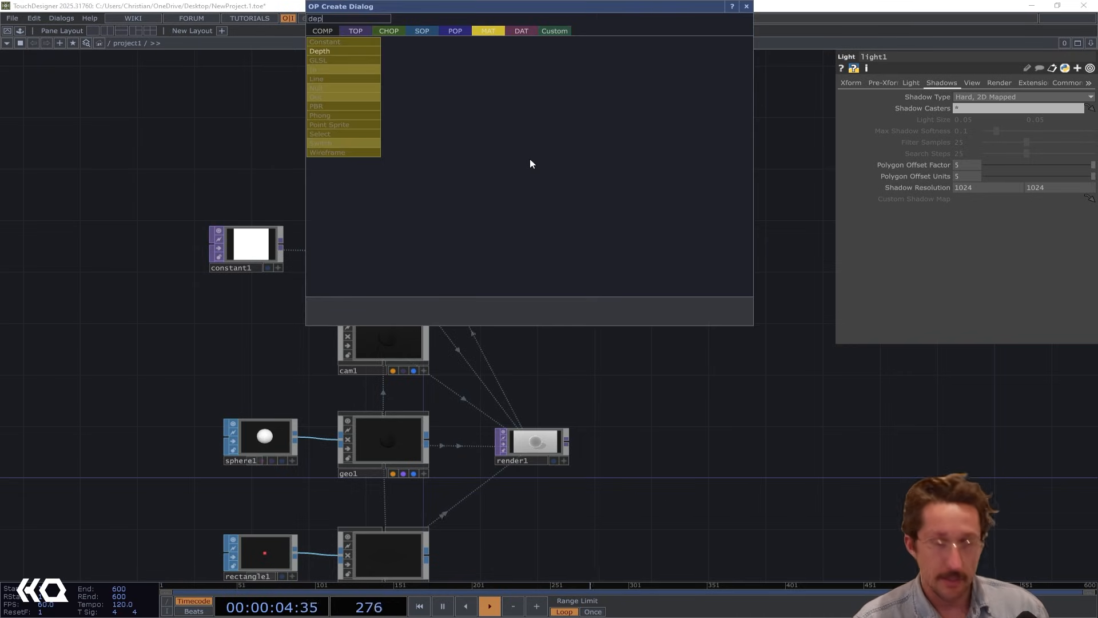
click(368, 34)
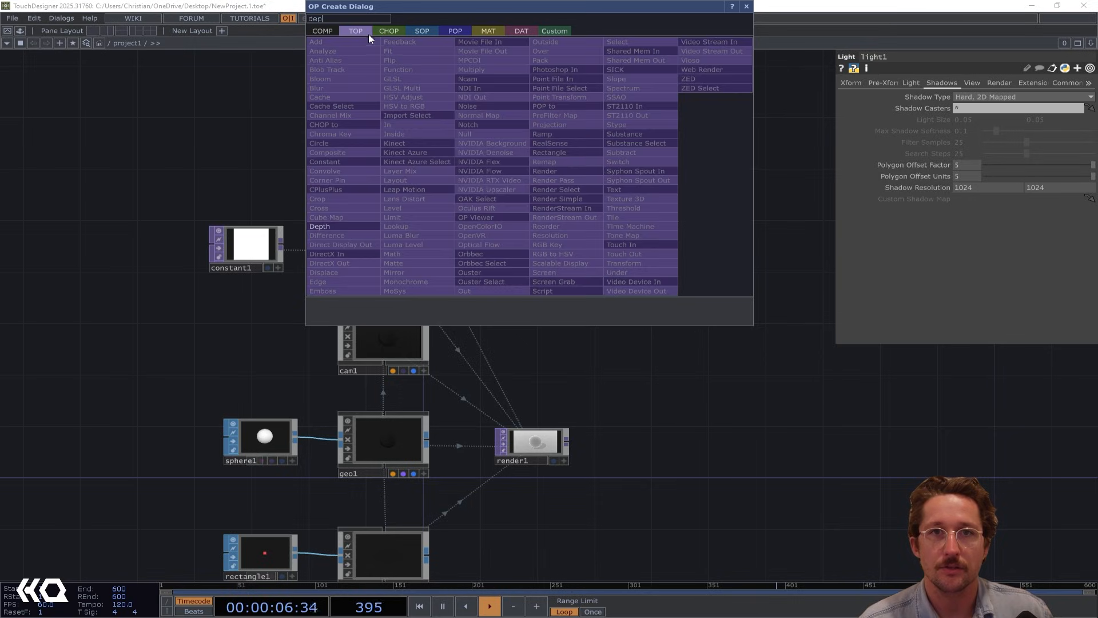
click(342, 221)
click(585, 190)
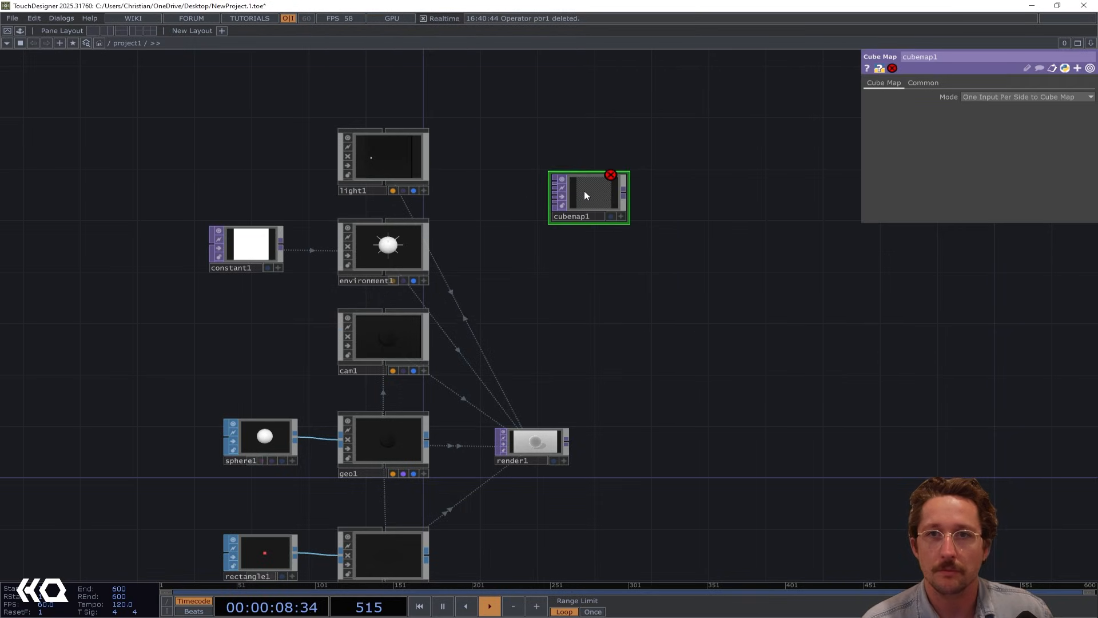
key(Delete)
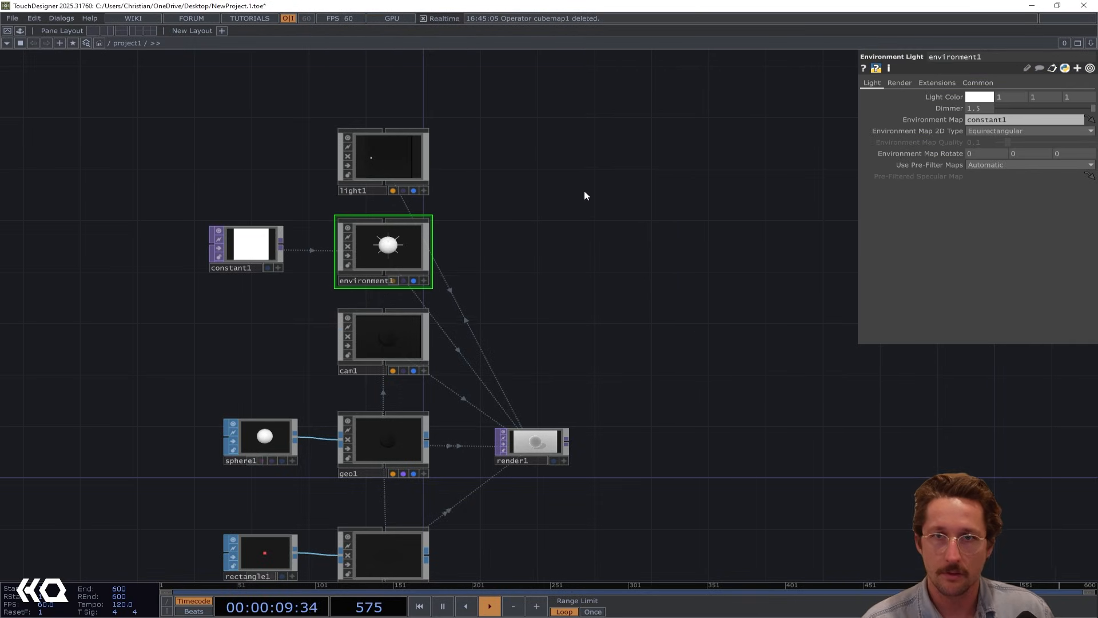
- Add a Depth TOP beside light1 and assign light1 as its source operator
key(Tab)
text(dep)
key(Return)
click(558, 153)
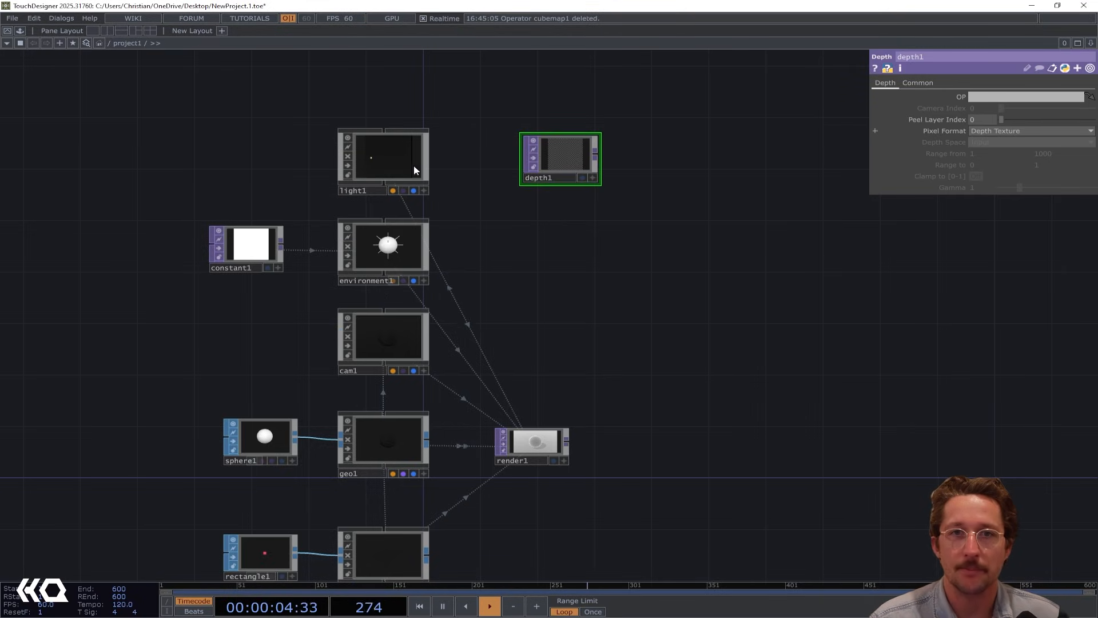
drag(396, 159, 566, 156)
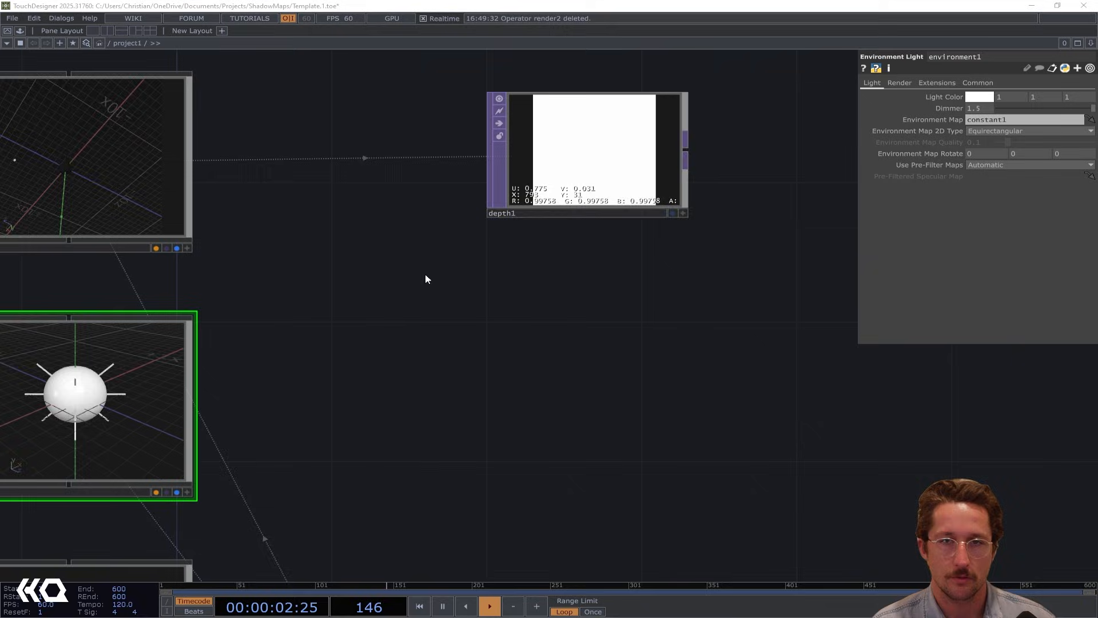
- Add a second Render TOP below depth1 and assign light1 as its camera
scroll(423, 270, down, 3)
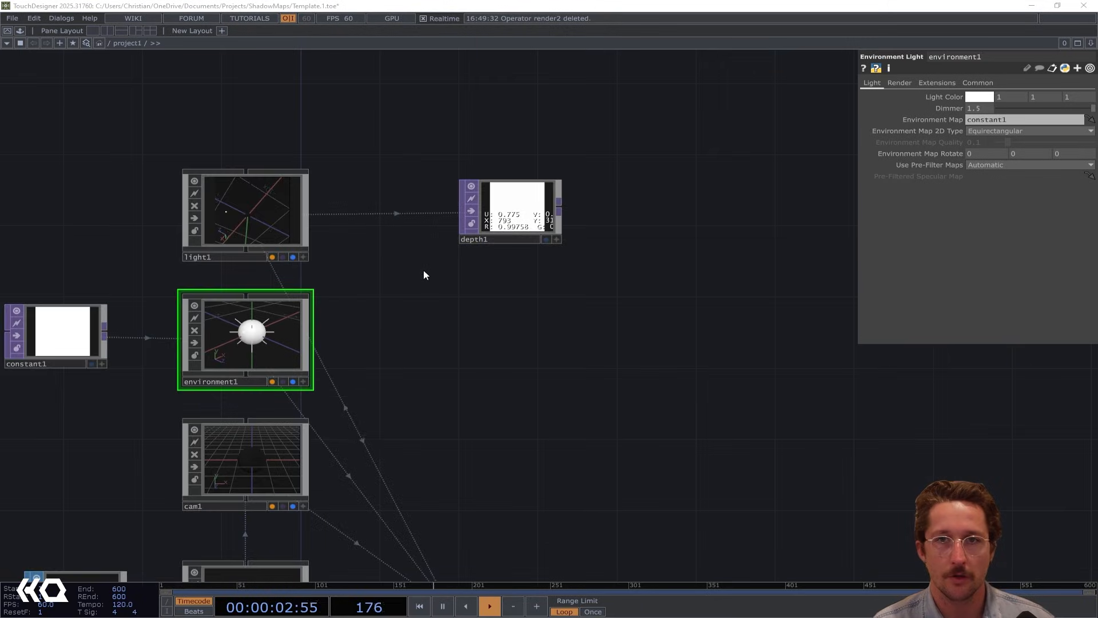
scroll(334, 228, up, 2)
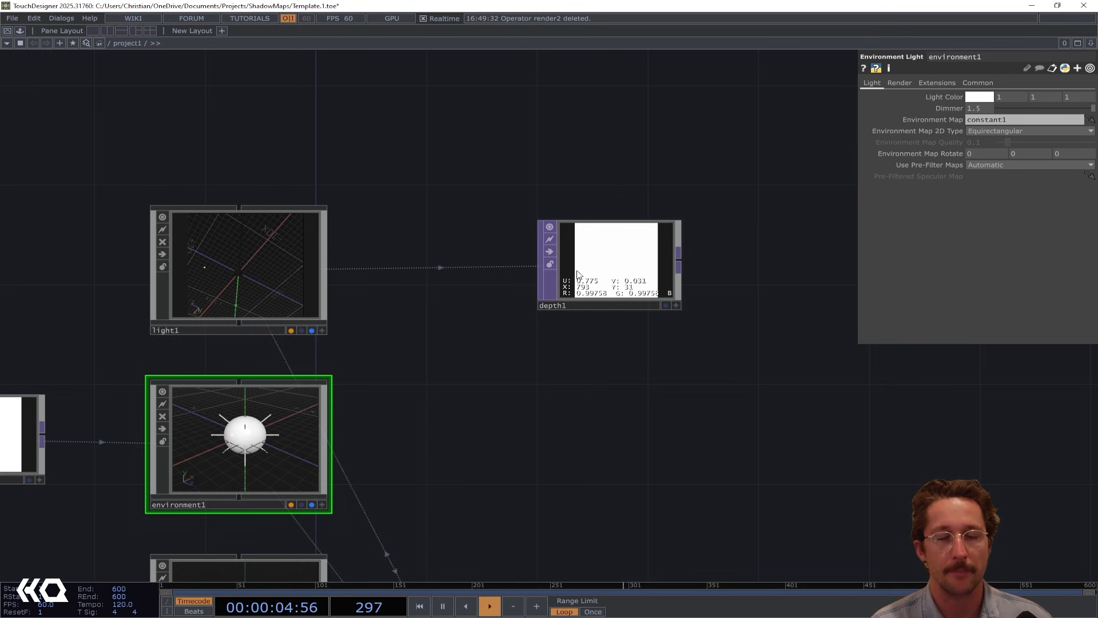
scroll(587, 406, down, 3)
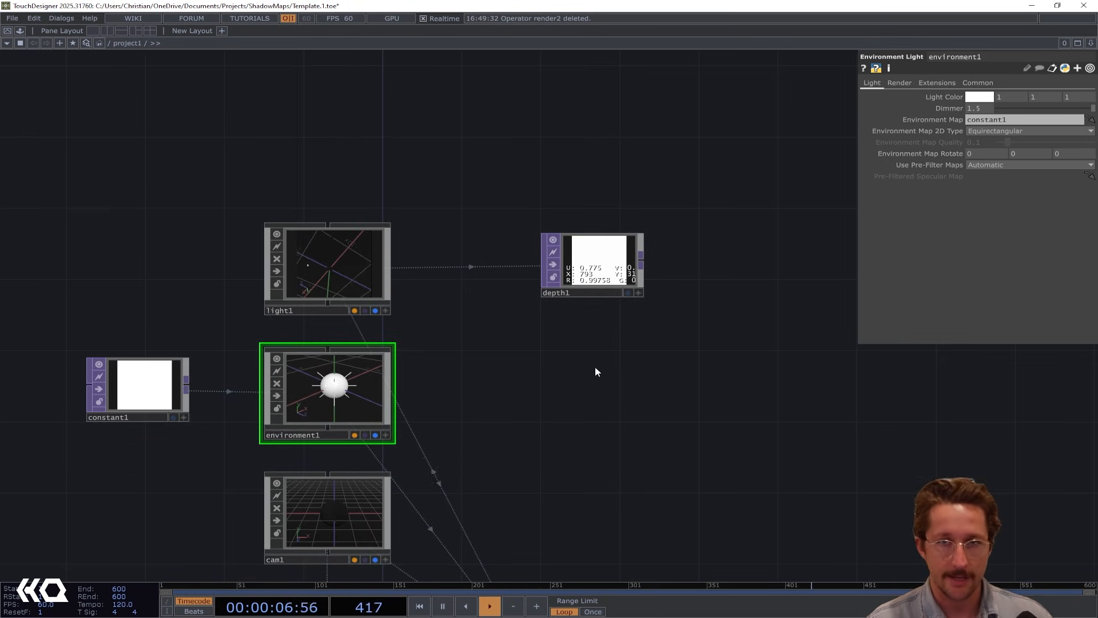
key(Tab)
text(rd)
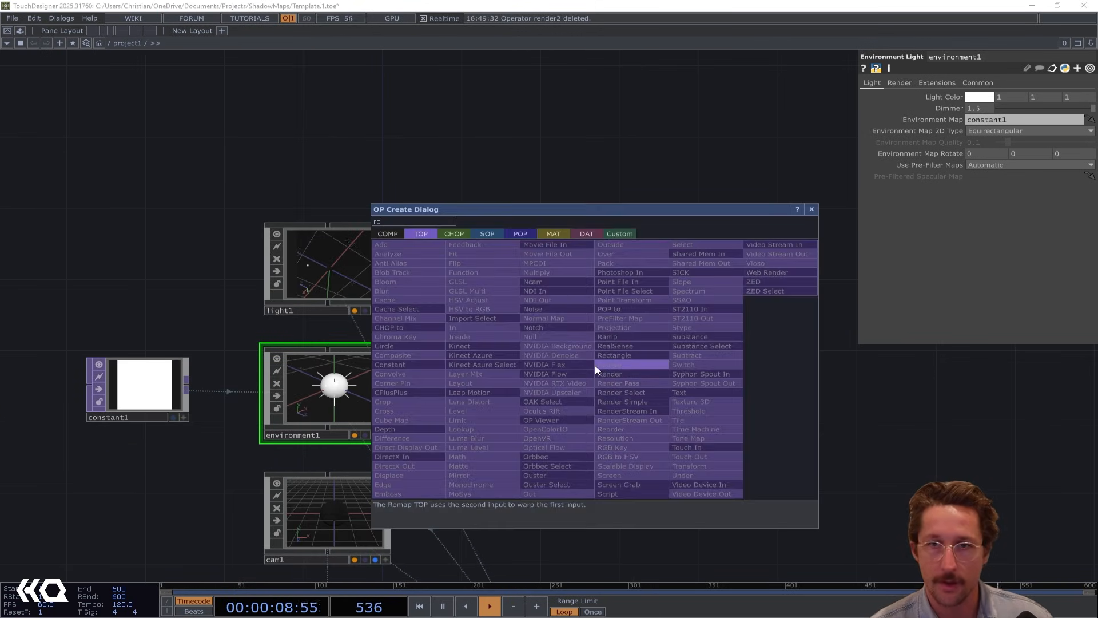
click(634, 366)
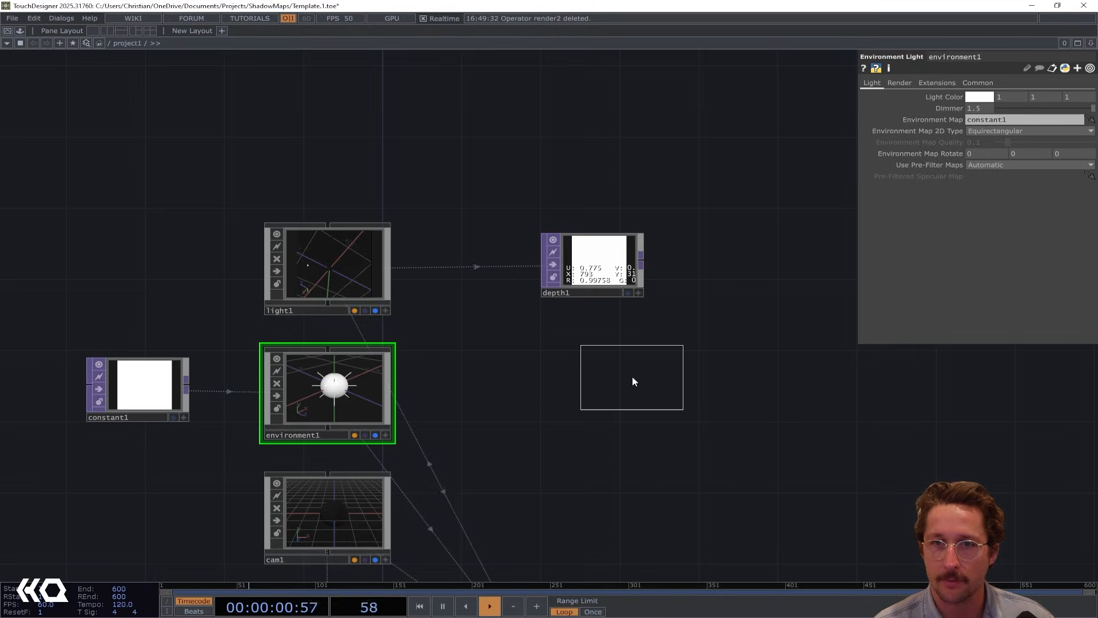
click(610, 357)
drag(318, 271, 607, 346)
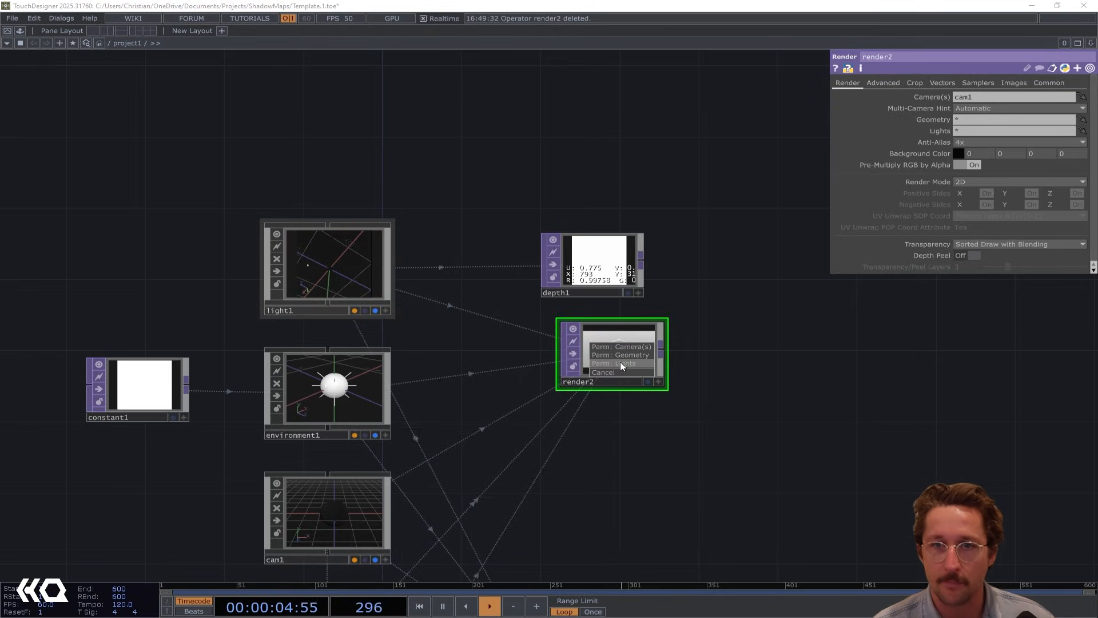
click(626, 345)
- Set the resolution of render2 to 1024 by 1024
scroll(633, 361, up, 5)
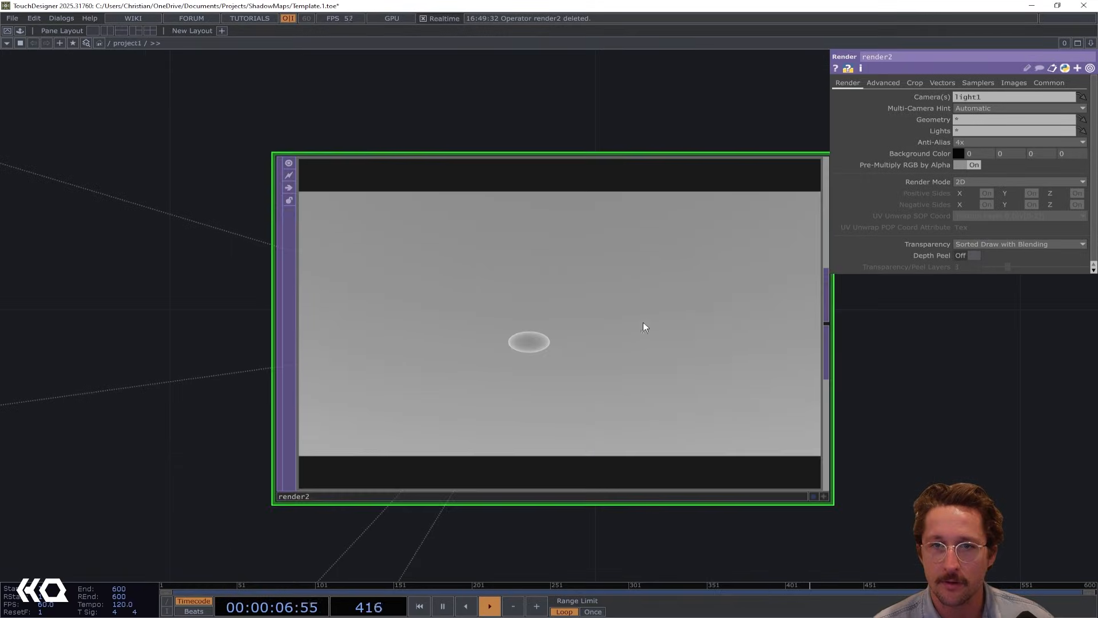
click(1046, 85)
drag(978, 96, 686, 93)
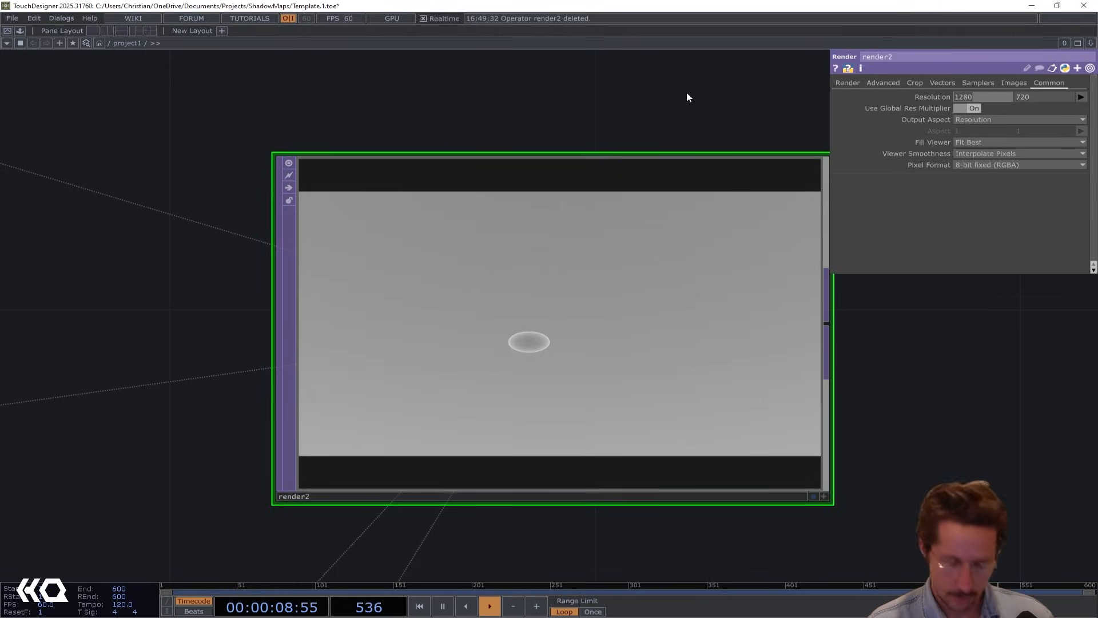
text(1024)
key(Tab)
text(1)
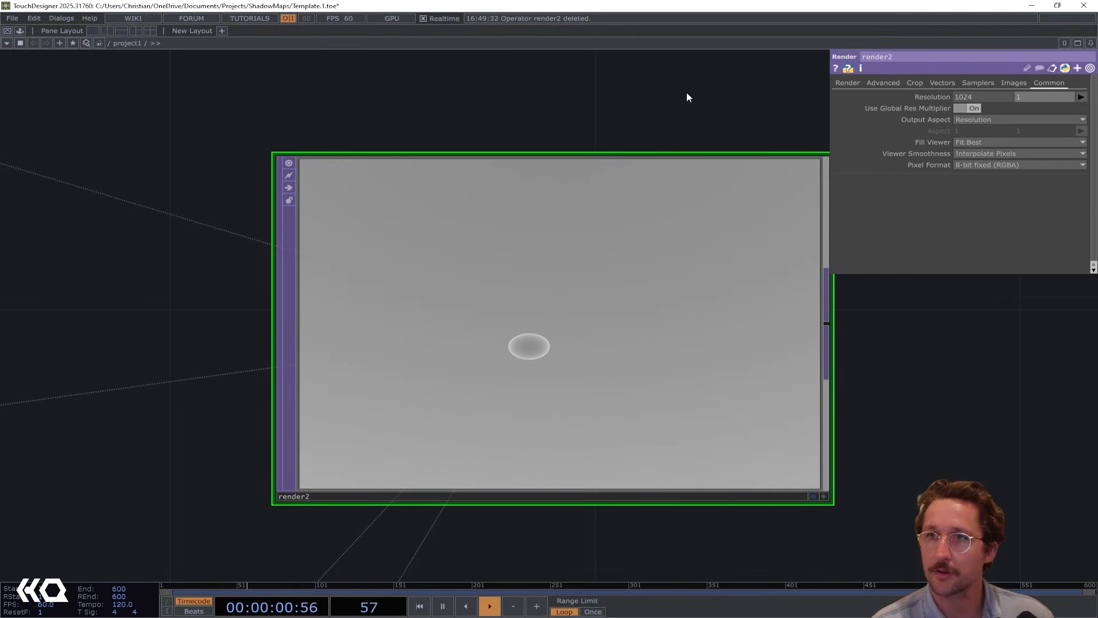
text(024)
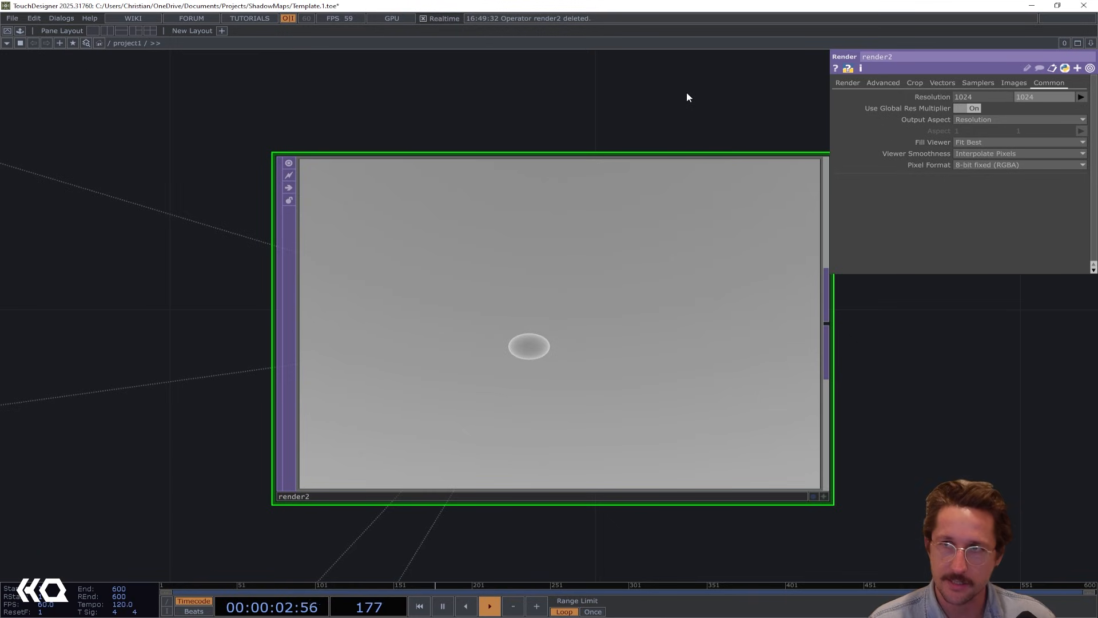
- Compare the sphere seen from the light in render2 with the shadow it casts in render1
scroll(540, 346, up, 3)
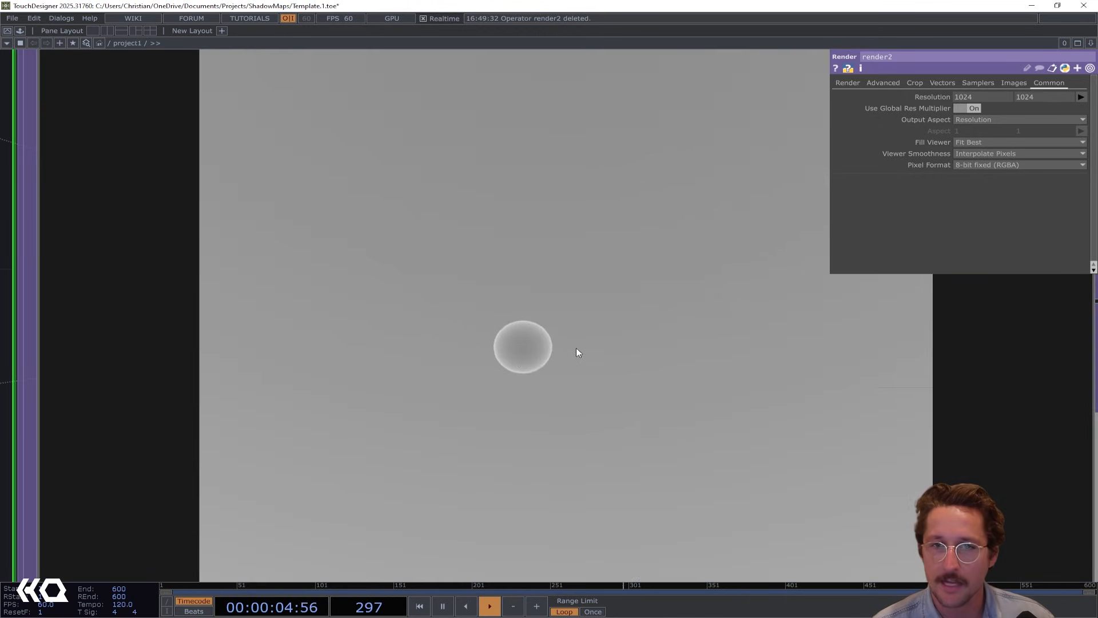
scroll(514, 355, down, 5)
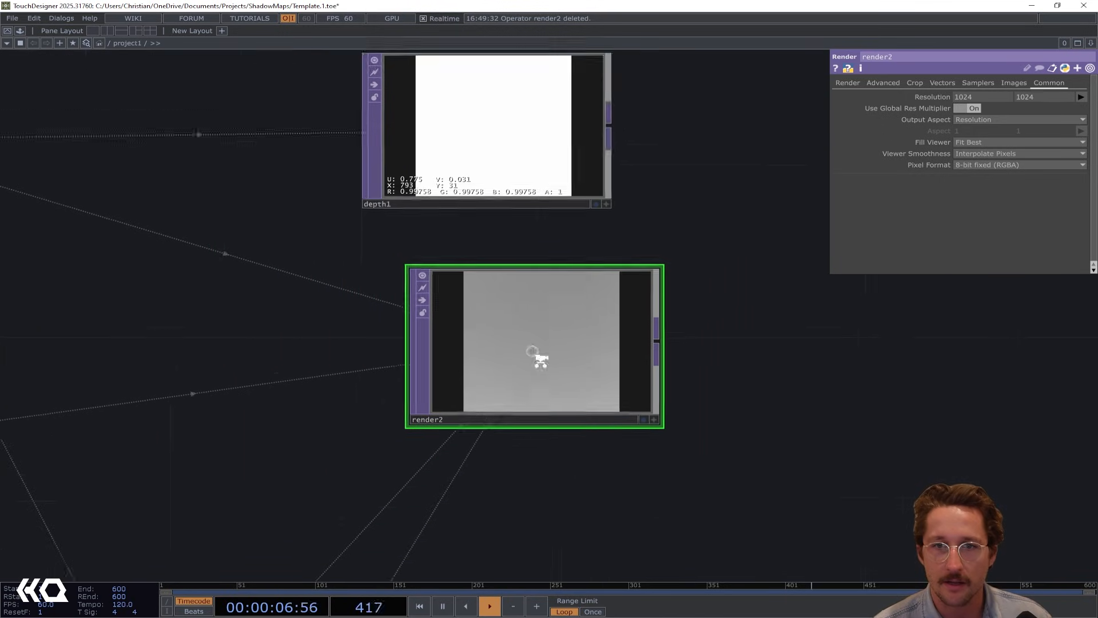
scroll(541, 359, down, 2)
scroll(537, 355, up, 4)
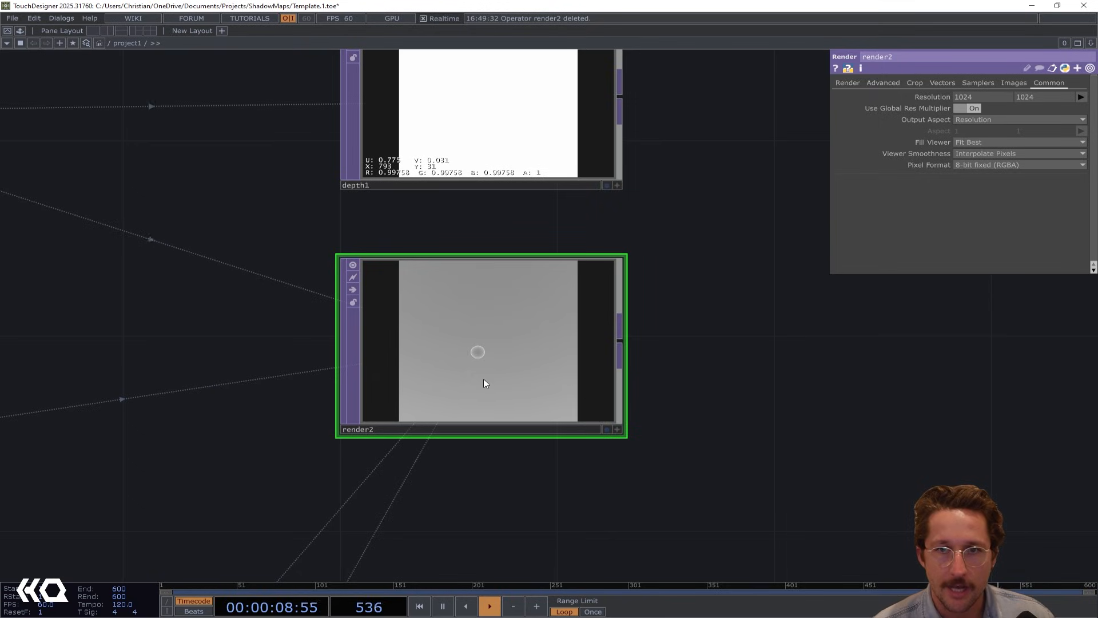
scroll(461, 384, up, 4)
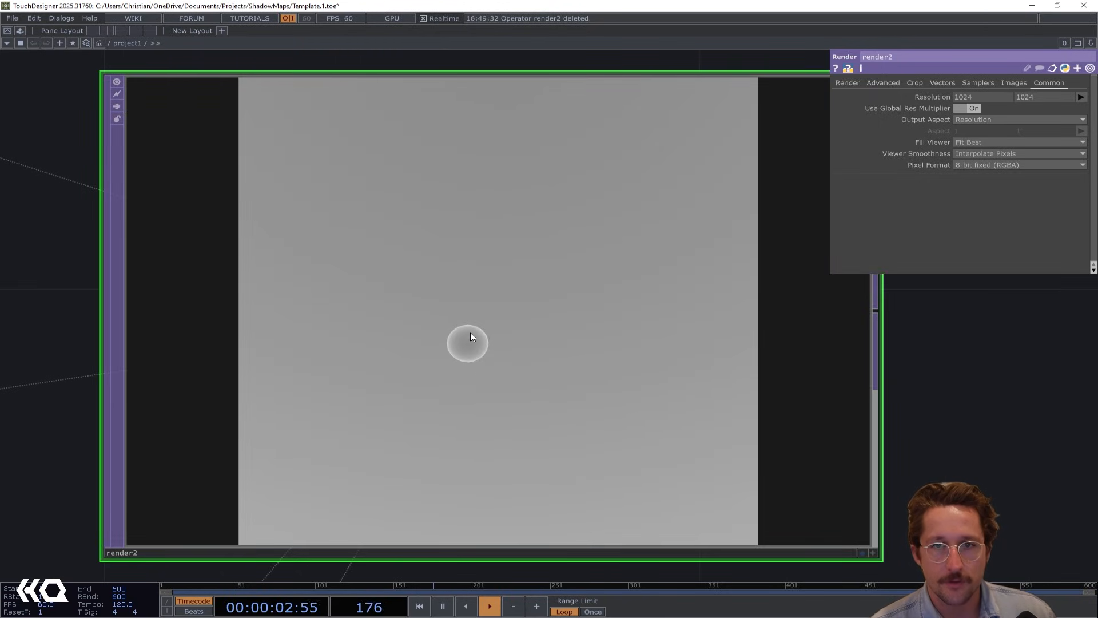
scroll(470, 333, down, 6)
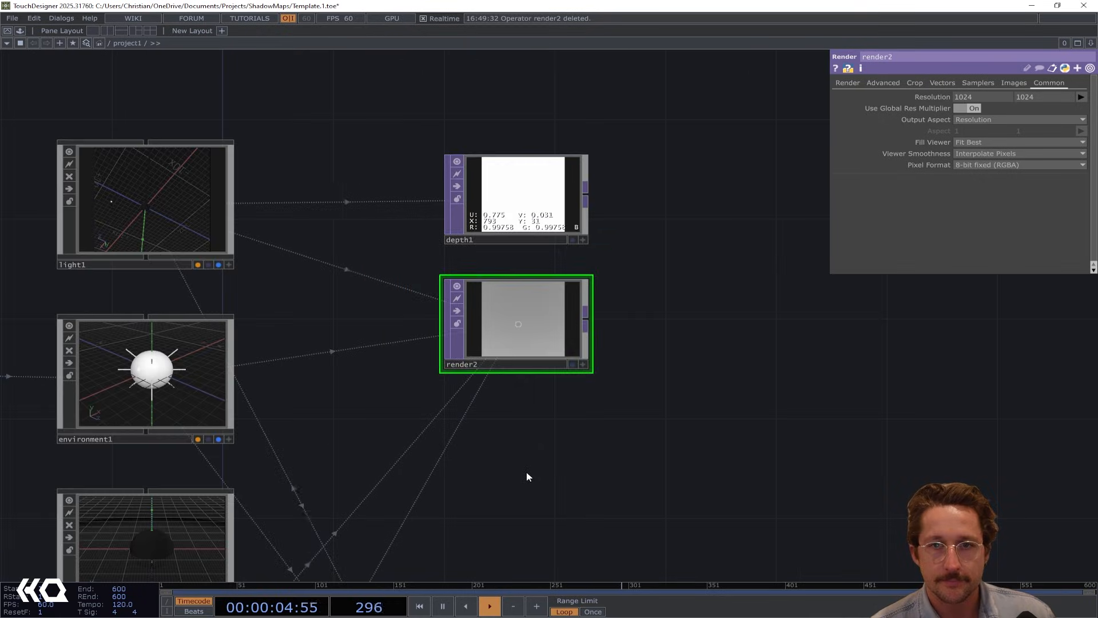
drag(526, 471, 585, 257)
drag(567, 391, 579, 284)
drag(567, 331, 570, 299)
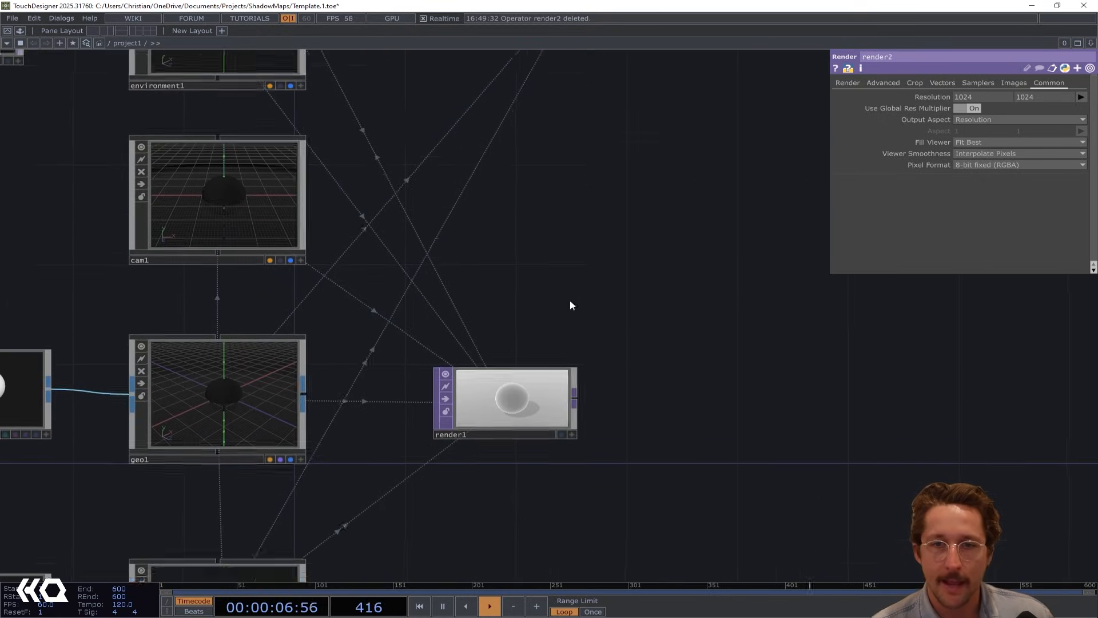
scroll(500, 412, up, 5)
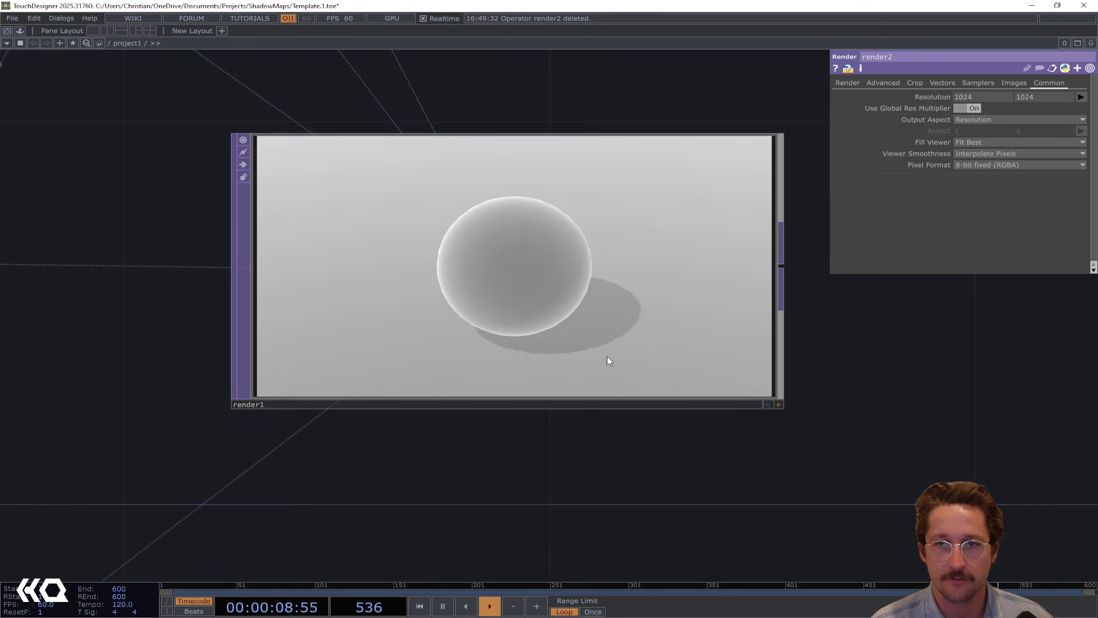
scroll(610, 358, down, 5)
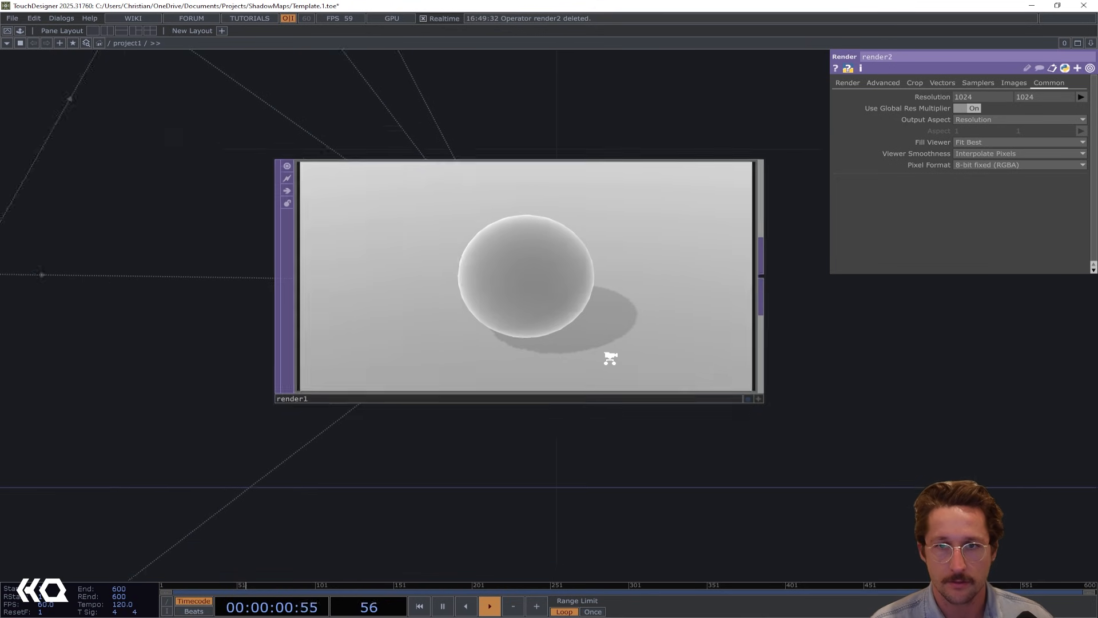
- Examine the sphere in the light's view in render2 and the matching depth texture in depth1
drag(600, 196, 551, 403)
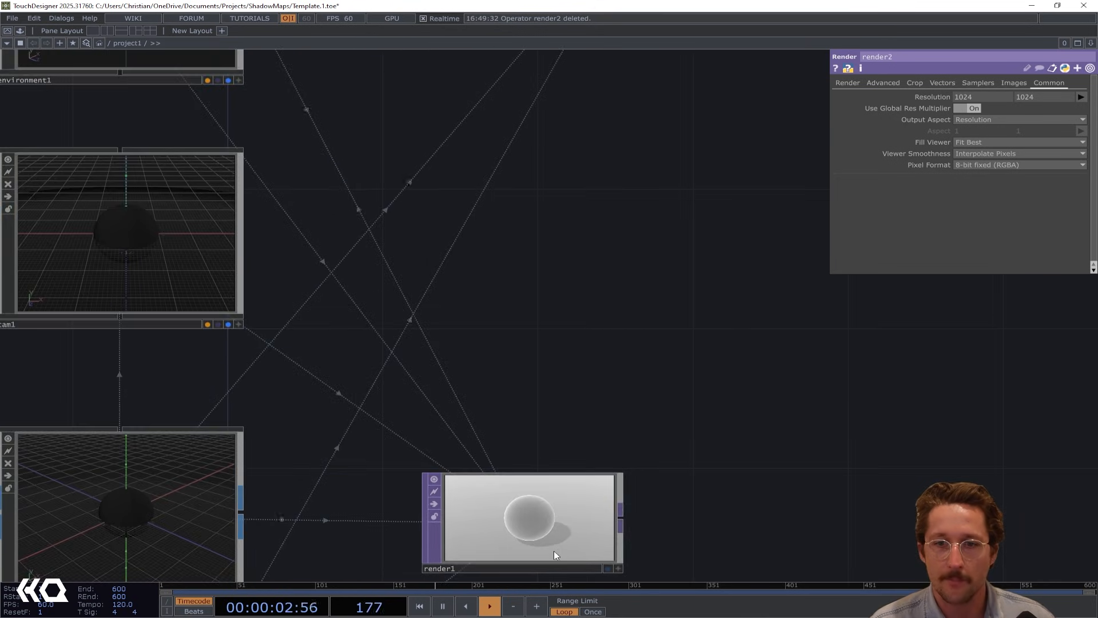
scroll(608, 338, down, 4)
drag(606, 283, 547, 442)
scroll(579, 292, up, 6)
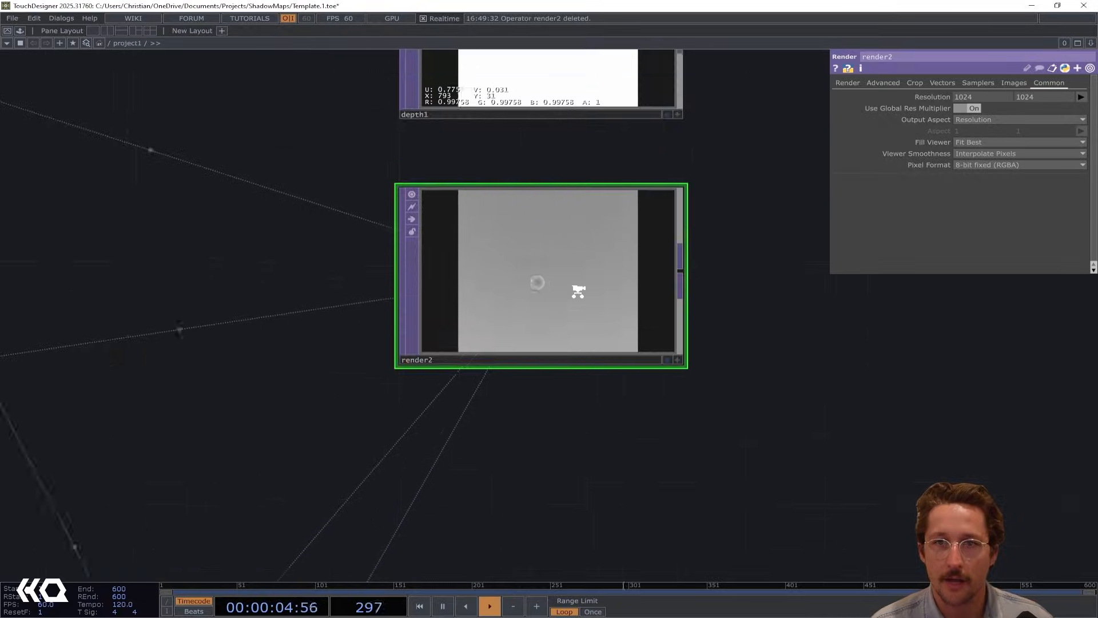
scroll(578, 291, up, 2)
scroll(544, 289, up, 3)
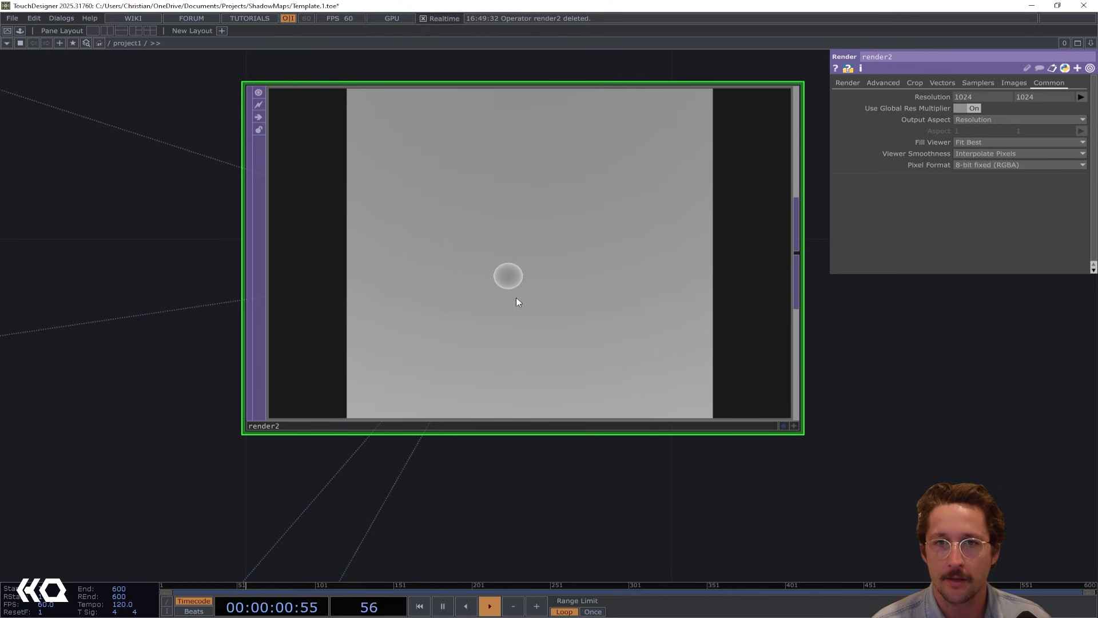
scroll(515, 296, down, 3)
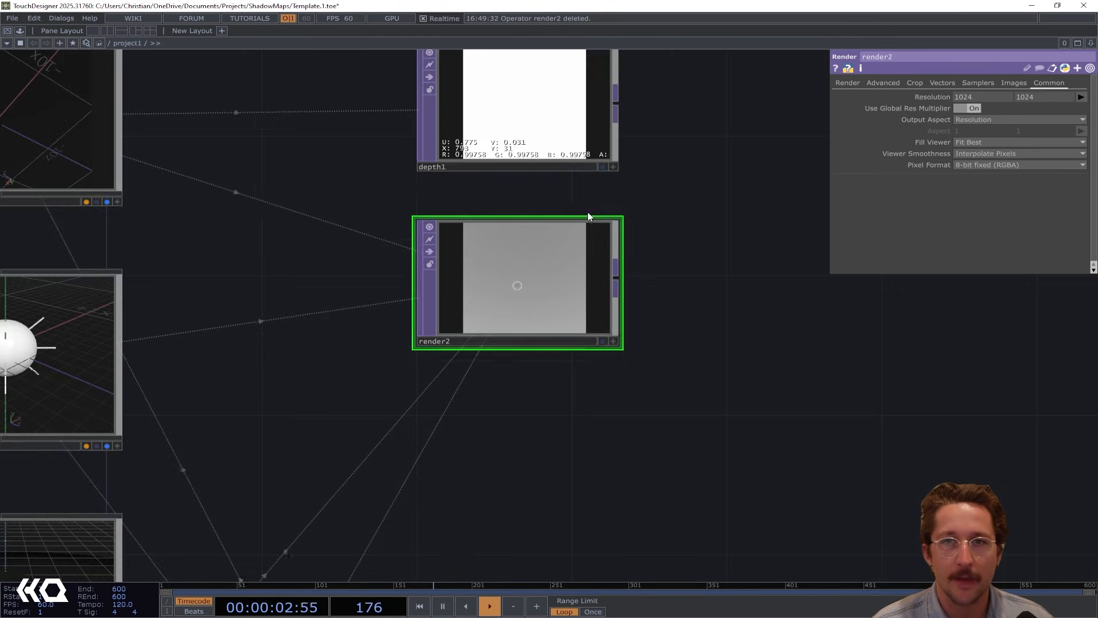
drag(635, 240, 594, 449)
scroll(483, 342, up, 3)
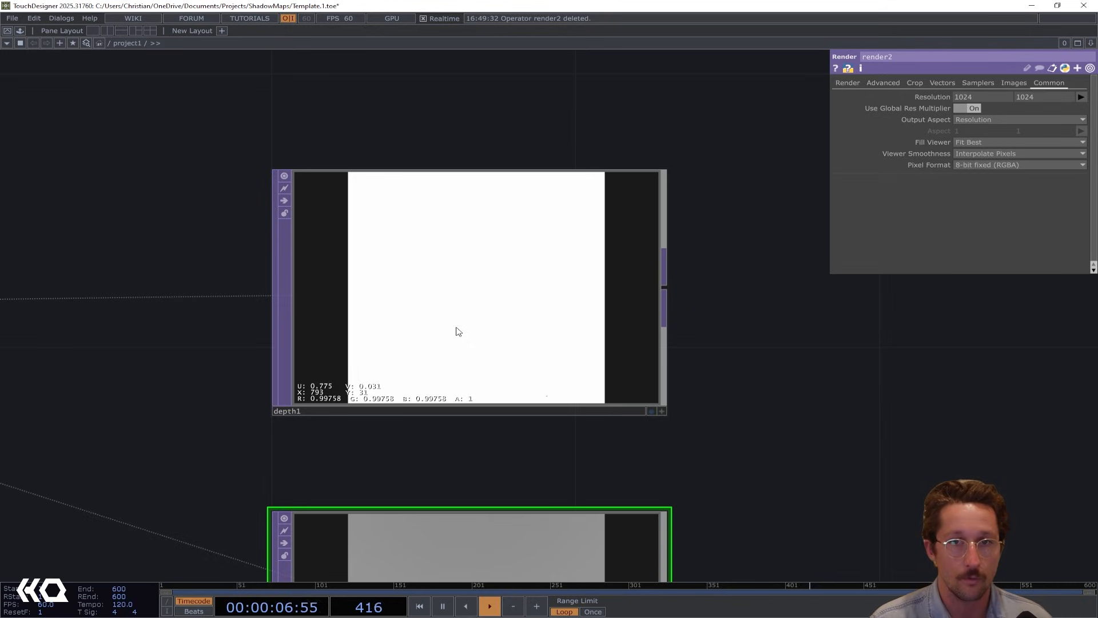
drag(622, 421, 608, 362)
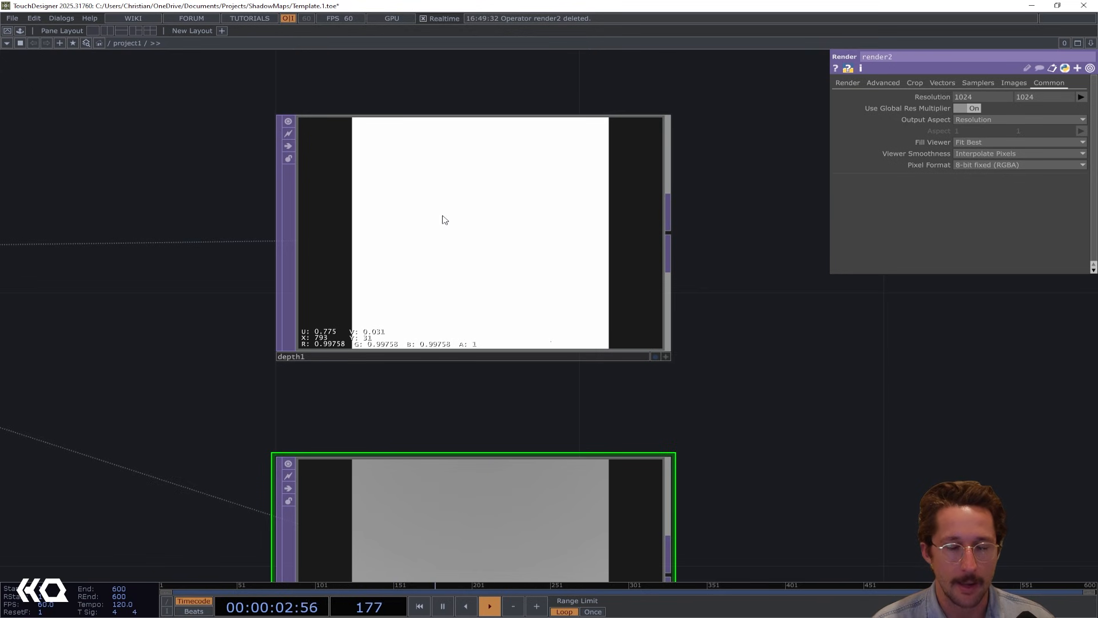
- Examine the shadow that the sphere casts on the ground in render1
scroll(791, 467, down, 5)
drag(792, 467, 723, 216)
scroll(735, 481, down, 2)
drag(736, 481, 691, 286)
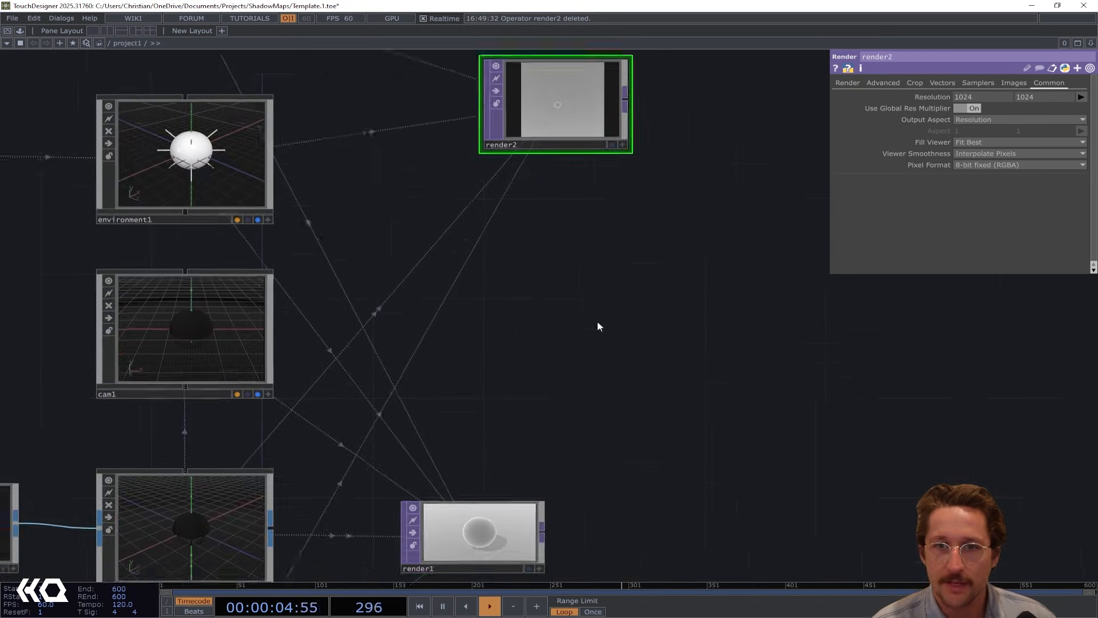
drag(597, 323, 585, 275)
scroll(564, 480, up, 2)
drag(563, 481, 630, 357)
scroll(501, 413, up, 5)
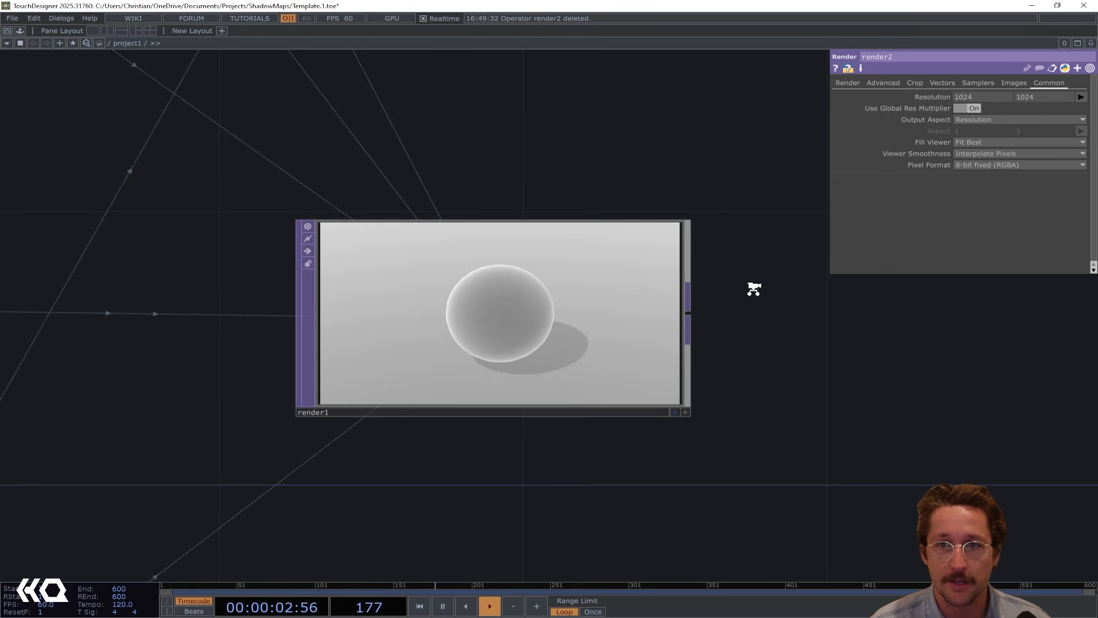
- Compare the depth1 texture with the sphere's position in render2
scroll(753, 289, down, 6)
drag(740, 299, 673, 522)
scroll(725, 353, down, 2)
drag(669, 427, 545, 616)
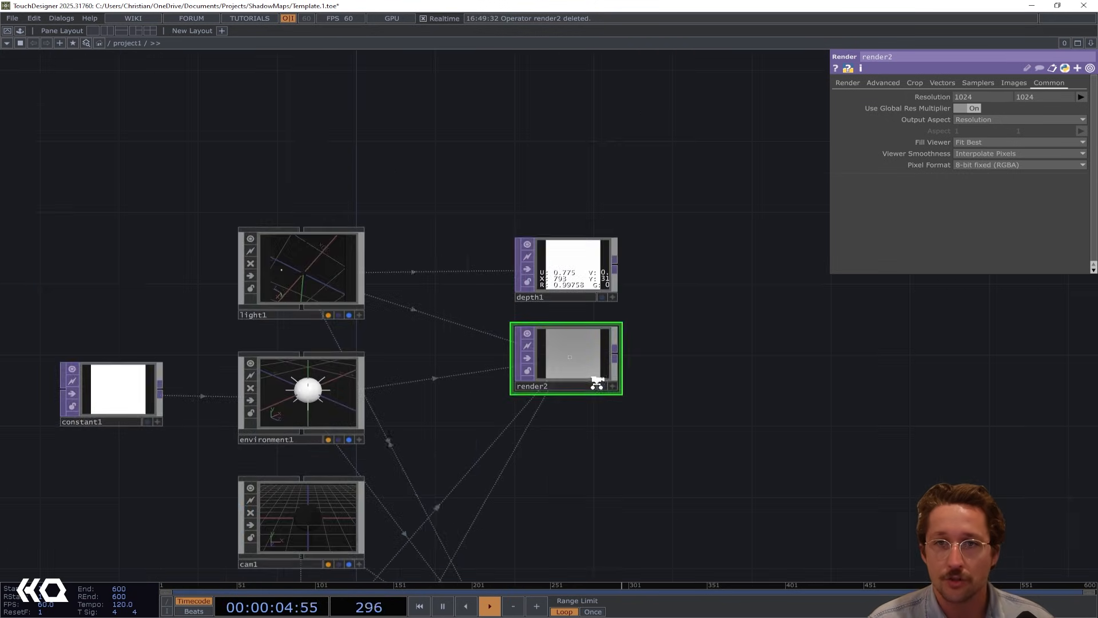
scroll(595, 382, up, 5)
drag(792, 265, 779, 357)
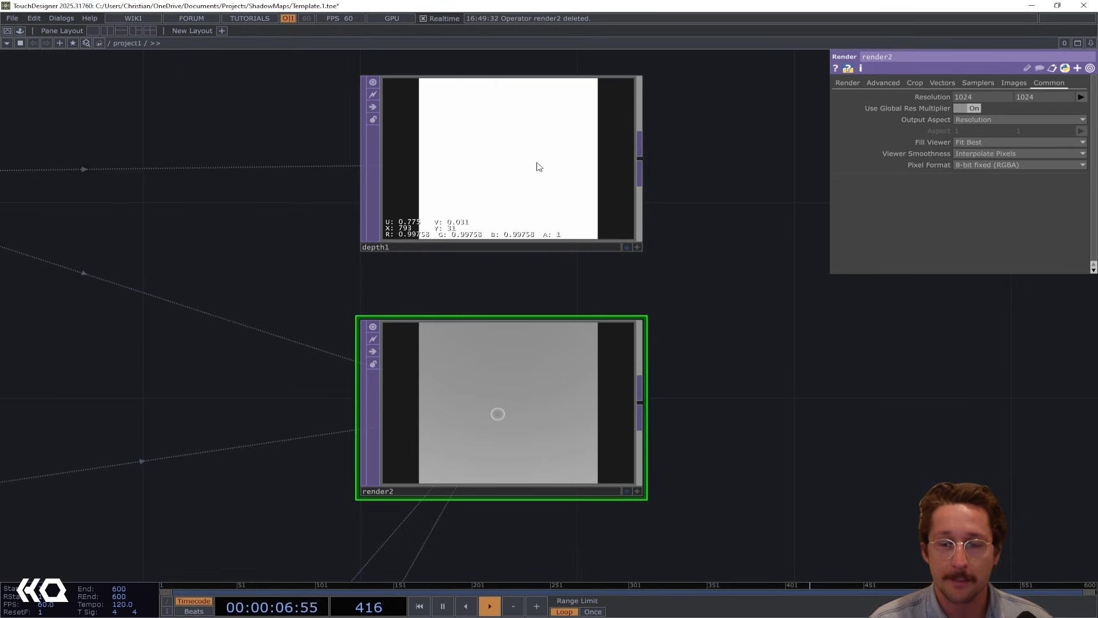
scroll(505, 393, up, 2)
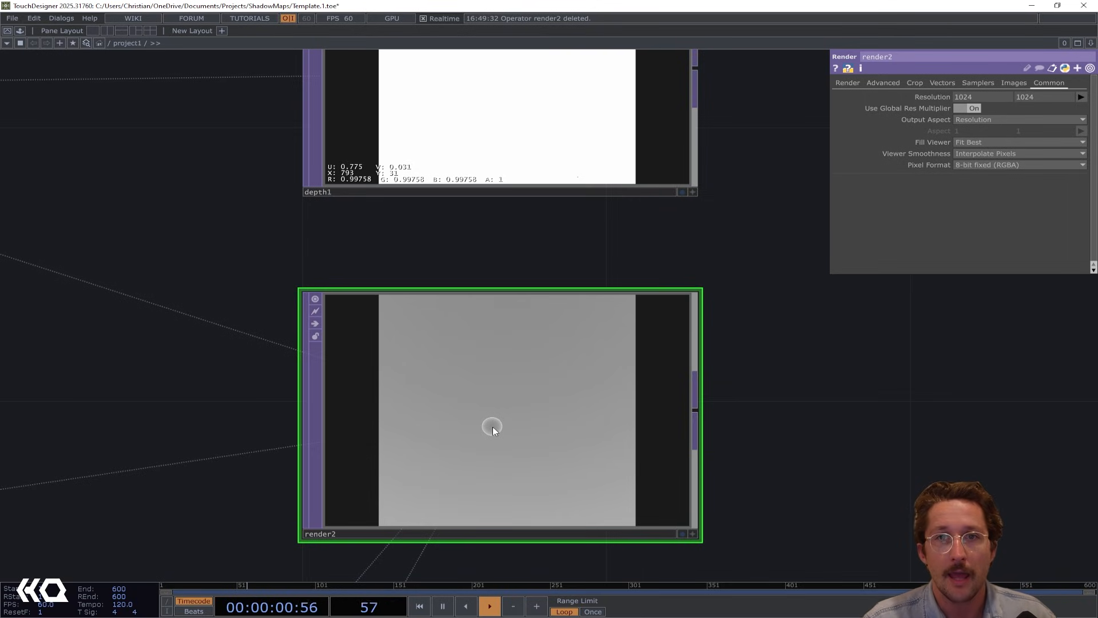
drag(530, 253, 502, 321)
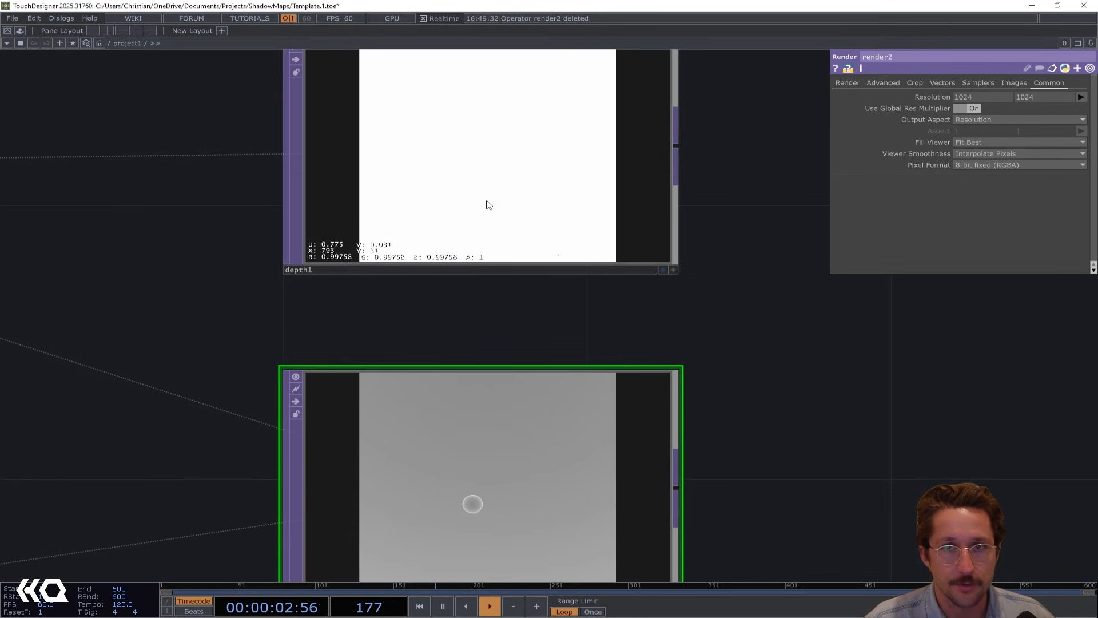
- Review render1's shadow once more against depth1 and the close-up of the sphere in render2
drag(756, 521, 698, 260)
scroll(699, 260, down, 5)
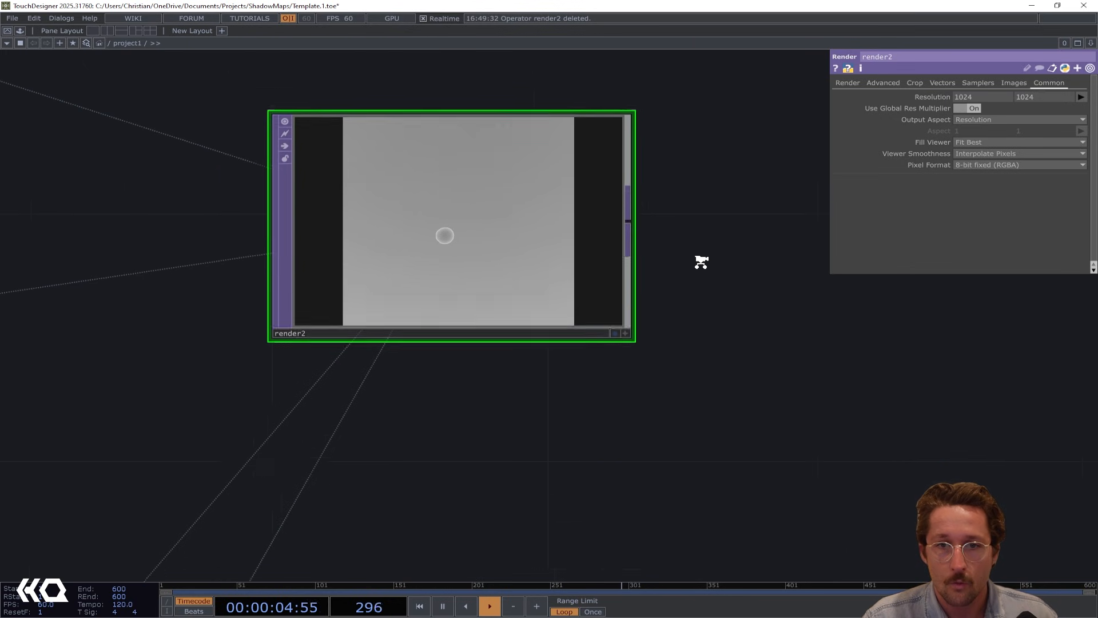
scroll(579, 254, up, 4)
scroll(578, 254, down, 6)
drag(572, 212, 588, 60)
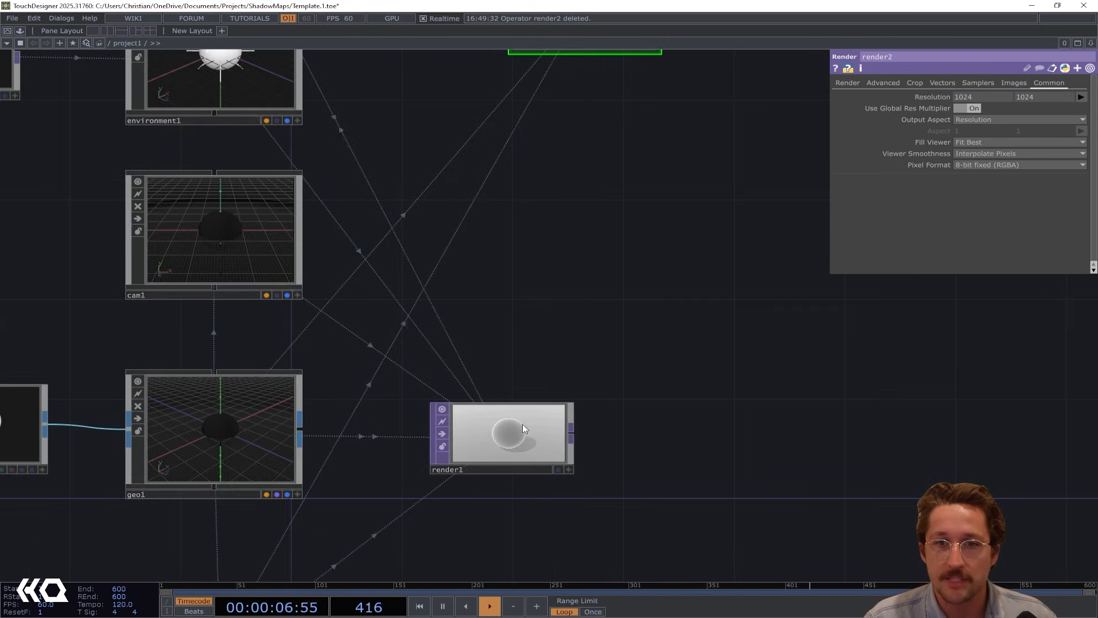
drag(720, 105, 668, 432)
scroll(591, 206, up, 5)
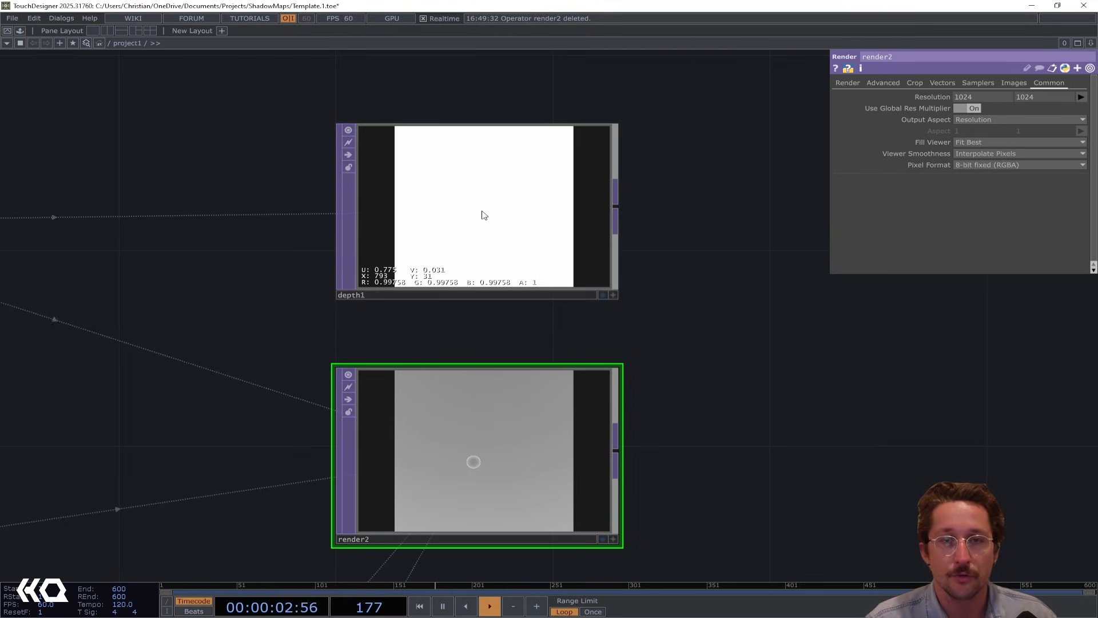
scroll(474, 464, up, 6)
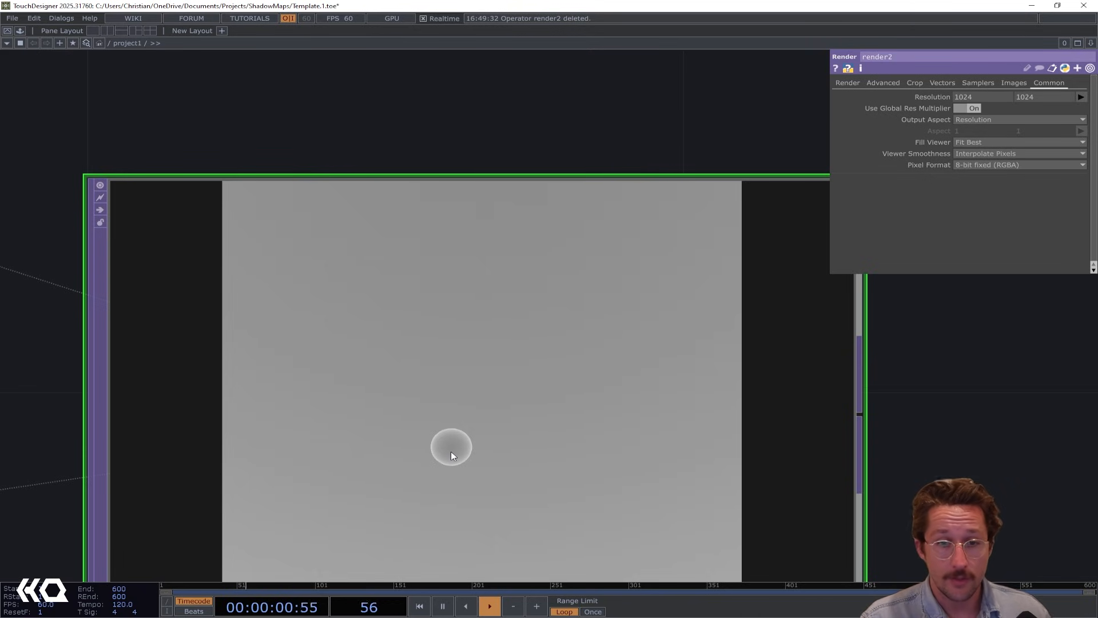
scroll(458, 444, down, 2)
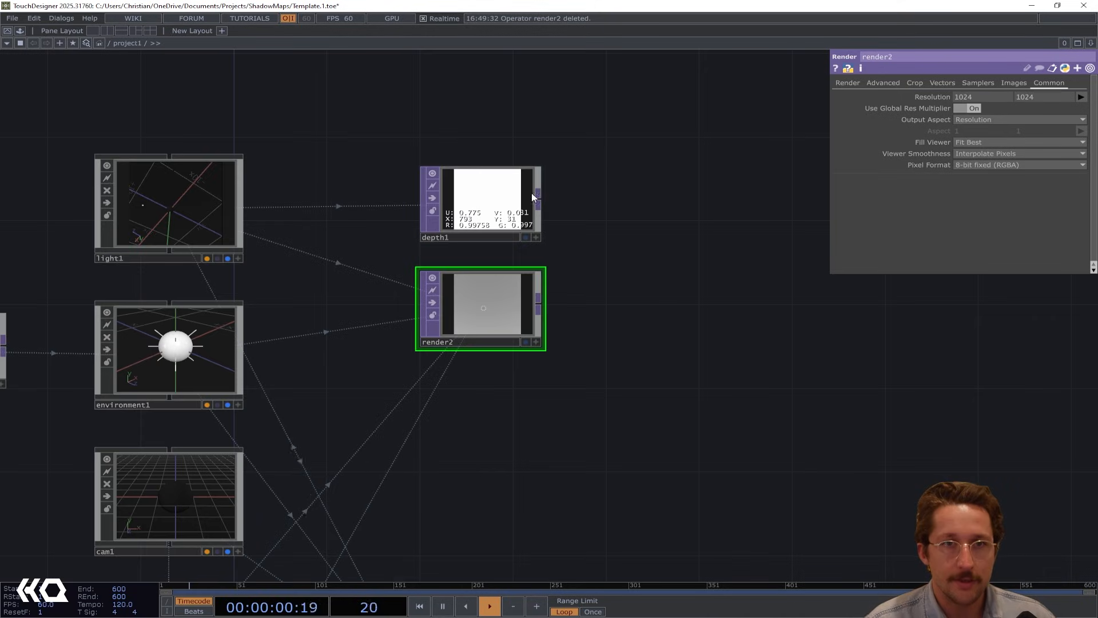
- Add a second Light COMP above depth1 and place light1 level with it
drag(640, 207, 647, 310)
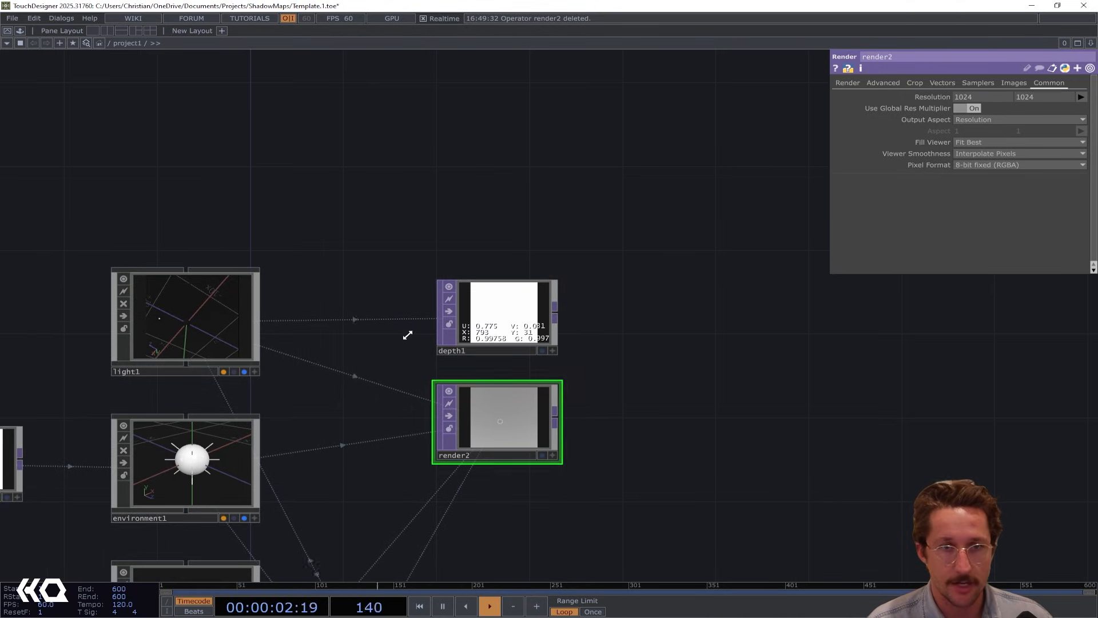
drag(492, 249, 509, 301)
drag(366, 372, 395, 203)
scroll(394, 203, down, 4)
drag(515, 163, 502, 198)
key(Tab)
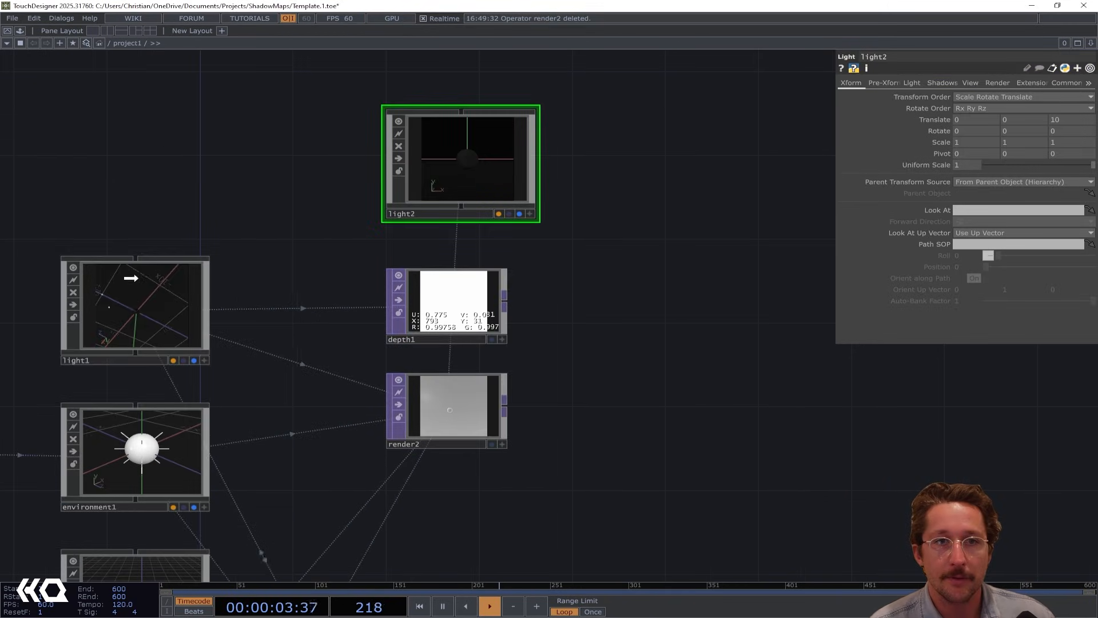
drag(131, 278, 154, 111)
drag(287, 157, 314, 295)
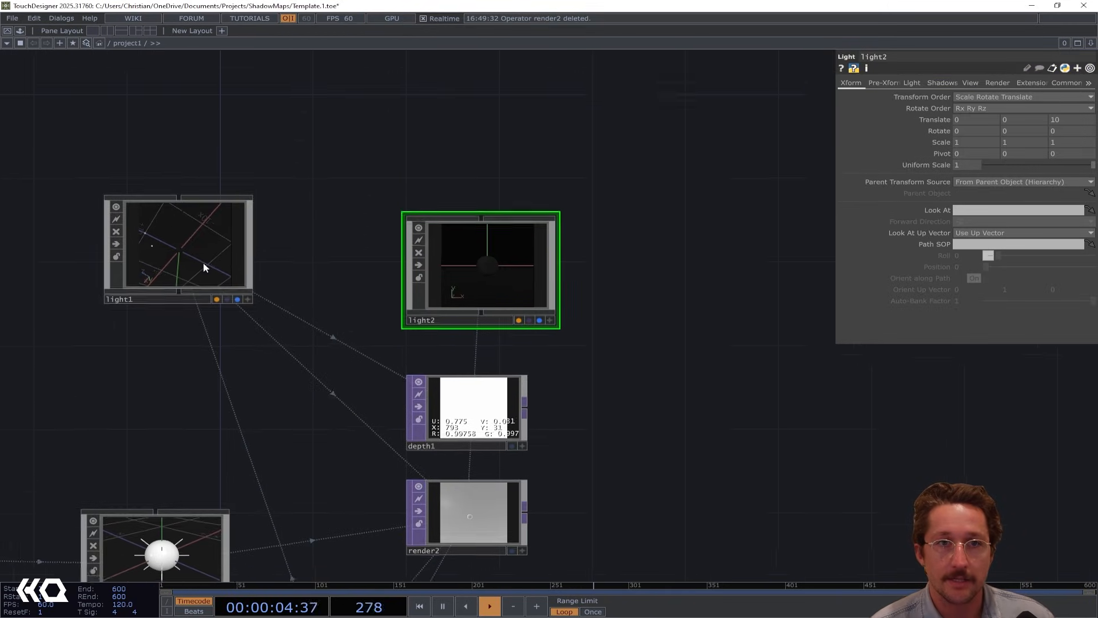
drag(183, 265, 160, 287)
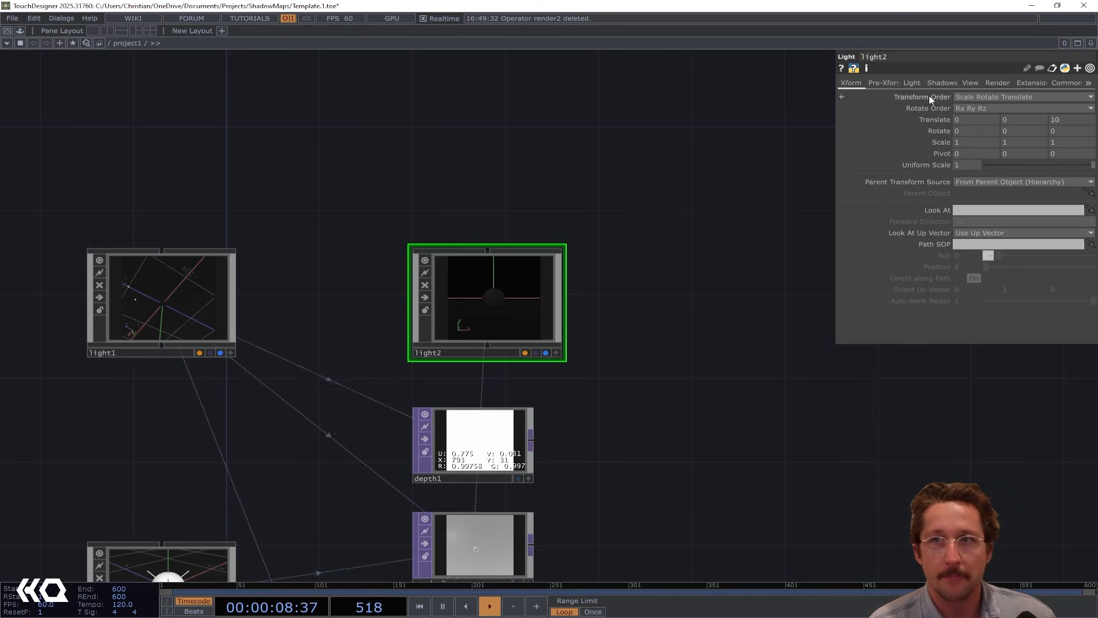
- Parent light2 to light1 and set light2's Z translation to 0
click(939, 84)
click(973, 97)
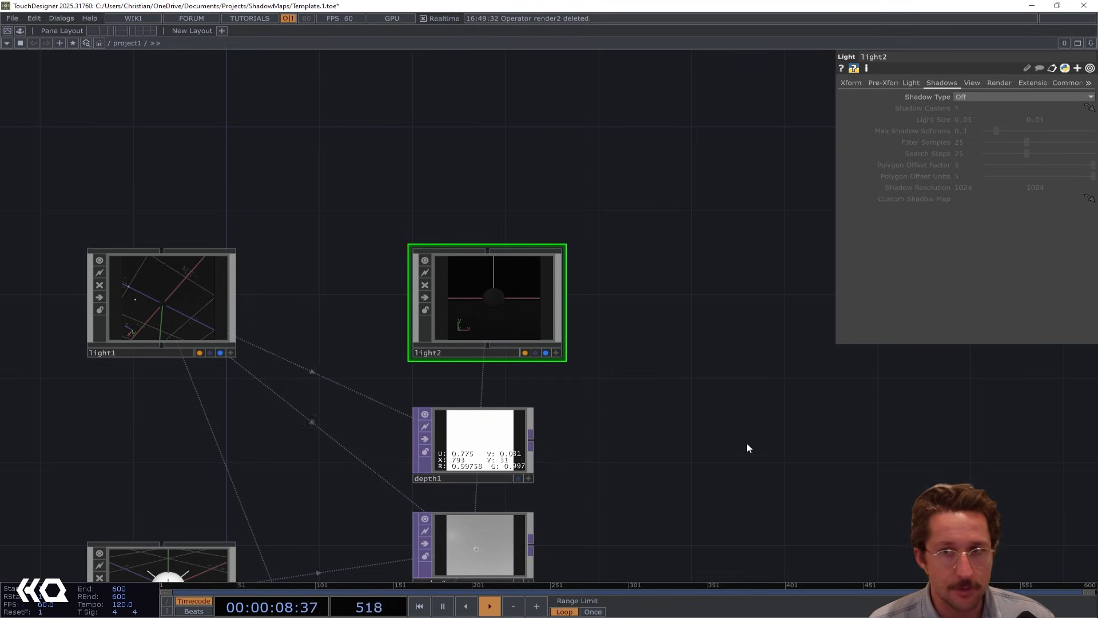
click(152, 309)
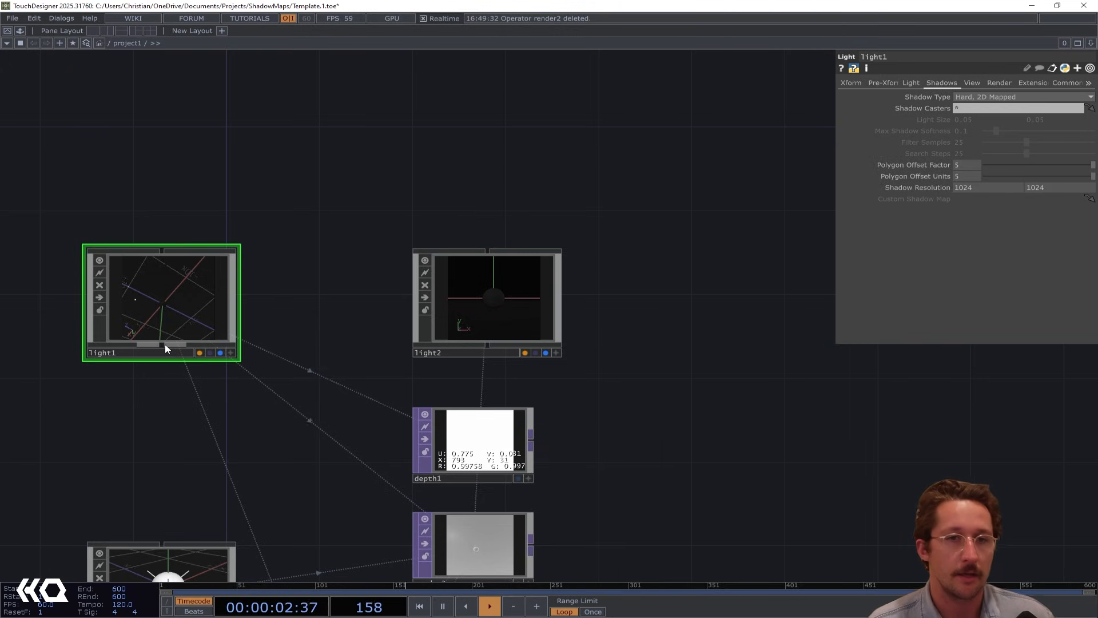
drag(166, 348, 475, 250)
click(522, 312)
click(857, 83)
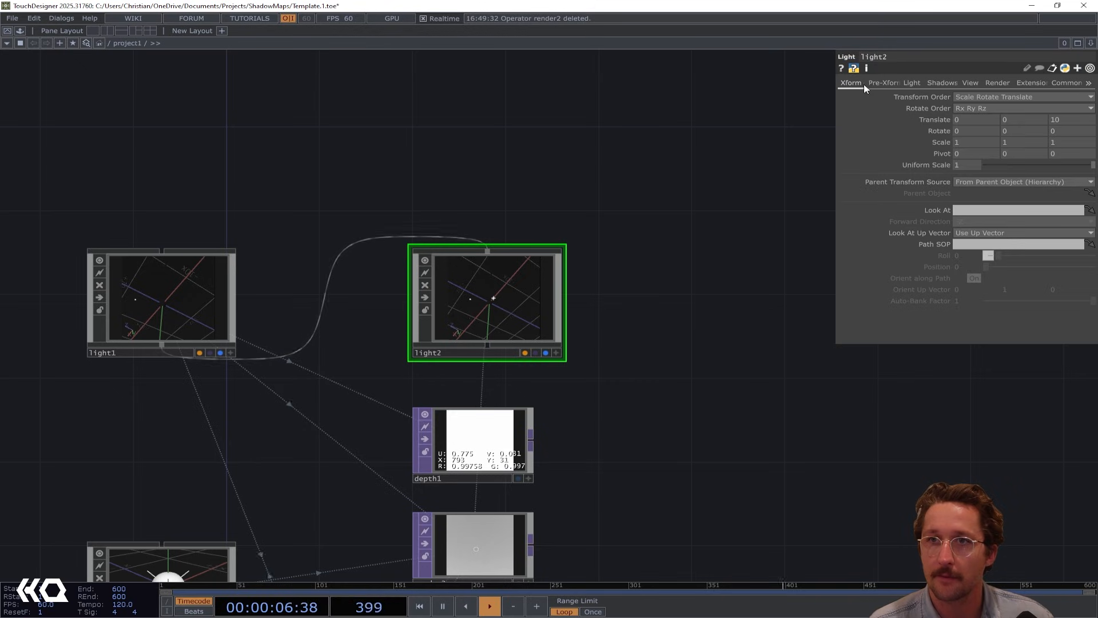
click(1058, 120)
text(0)
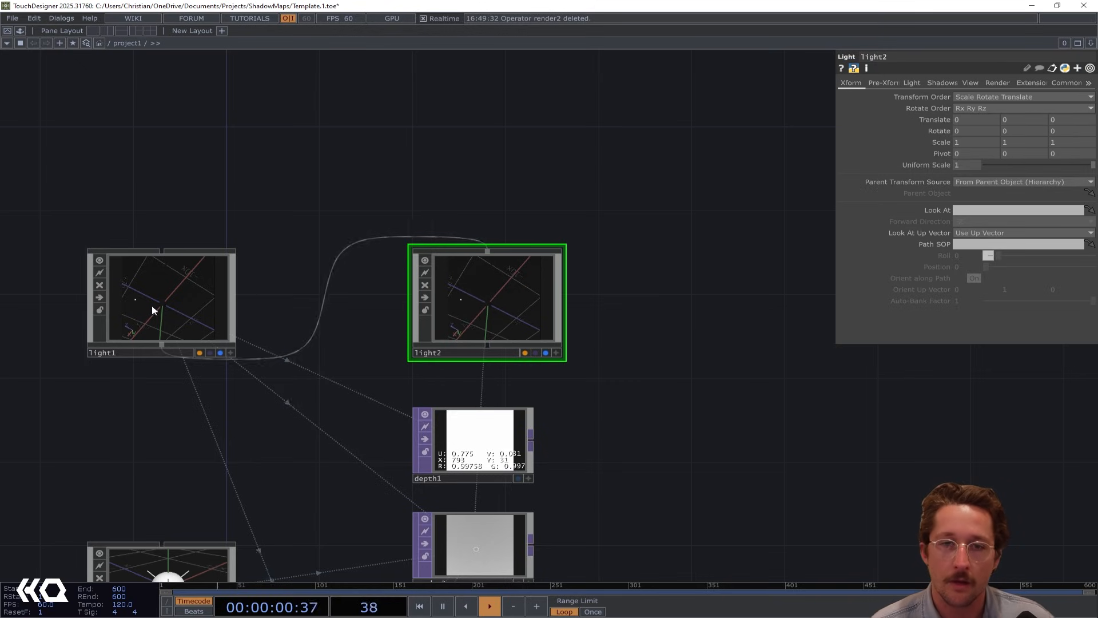
- Stack light1 above light2 and move depth1 and render2 beside the two lights
drag(152, 294, 458, 144)
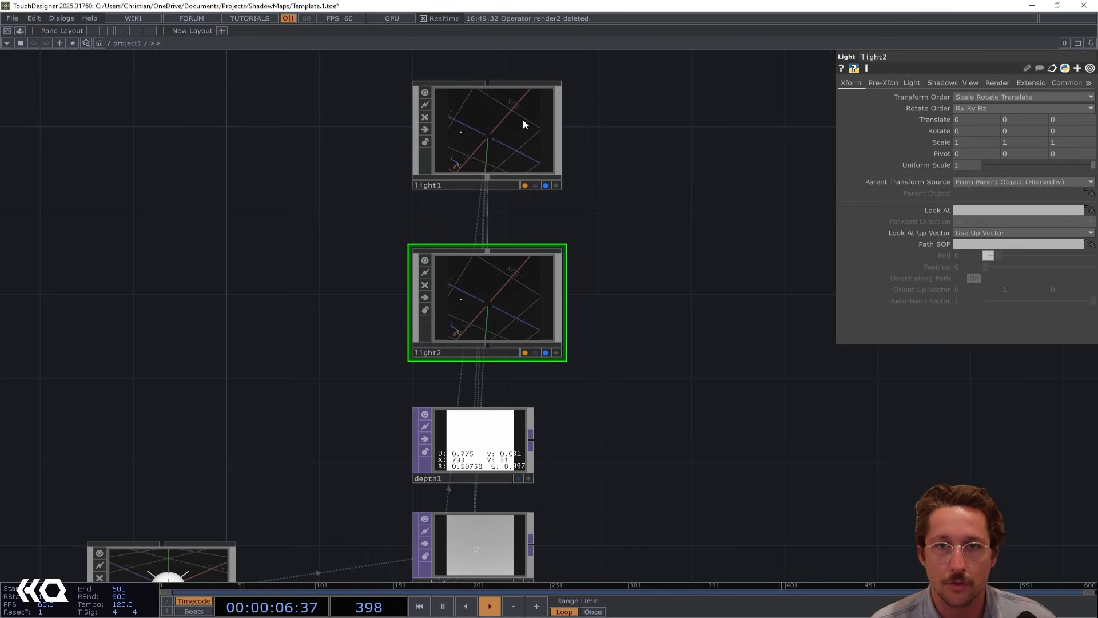
drag(601, 538, 559, 419)
right_drag(557, 438, 464, 337)
drag(685, 342, 694, 440)
drag(475, 431, 728, 146)
- Delete the render2 operator from the network
click(689, 356)
click(702, 247)
key(Delete)
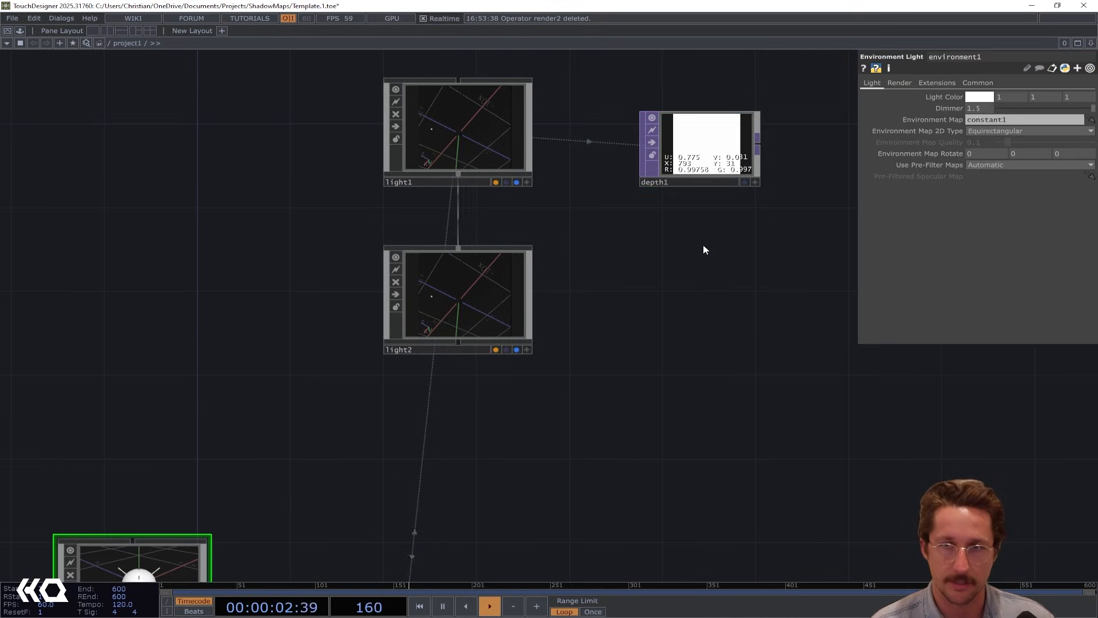
- Move light1, light2 and depth1 together so the lights line up above environment1
right_drag(341, 354, 722, 109)
drag(441, 135, 117, 281)
click(348, 474)
- Assign light2 to the Lights parameter of render1
drag(348, 475, 400, 374)
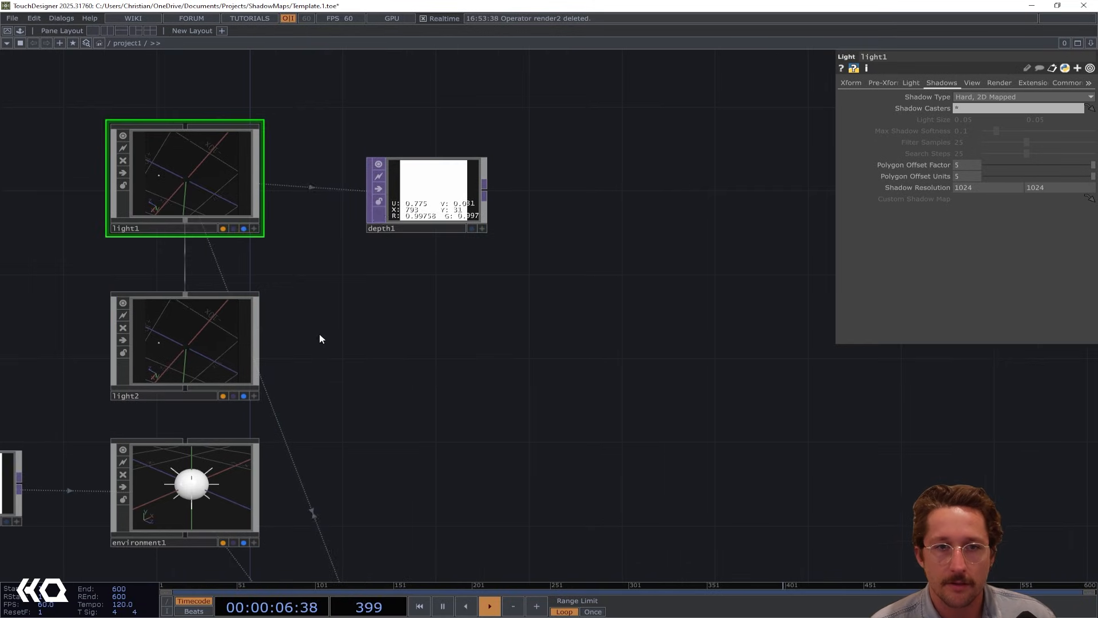
drag(335, 351, 473, 414)
scroll(414, 185, down, 4)
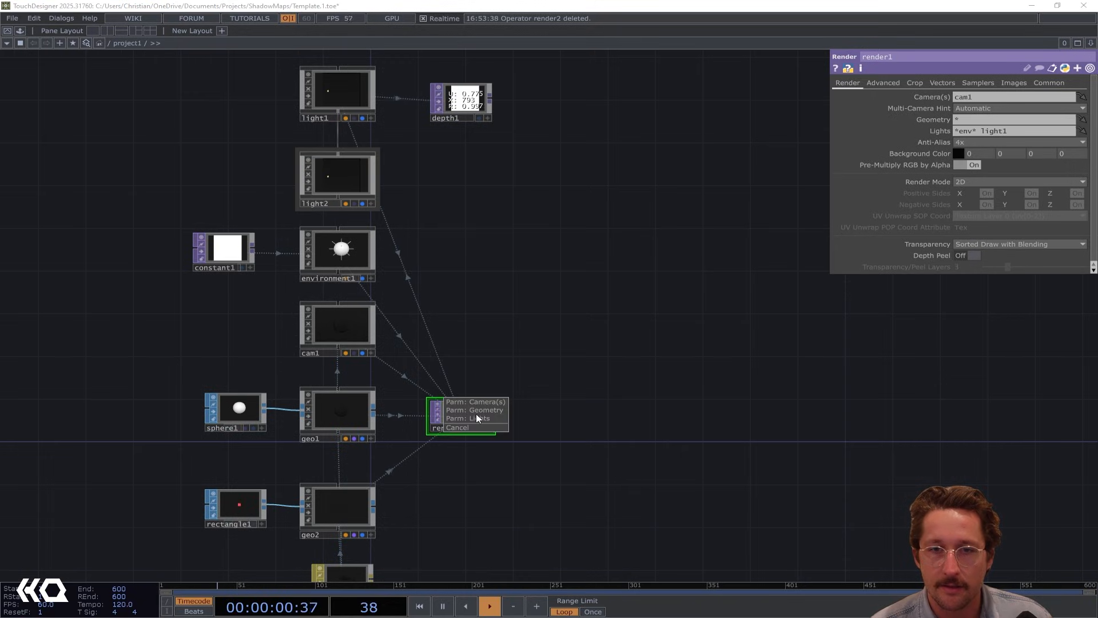
click(479, 418)
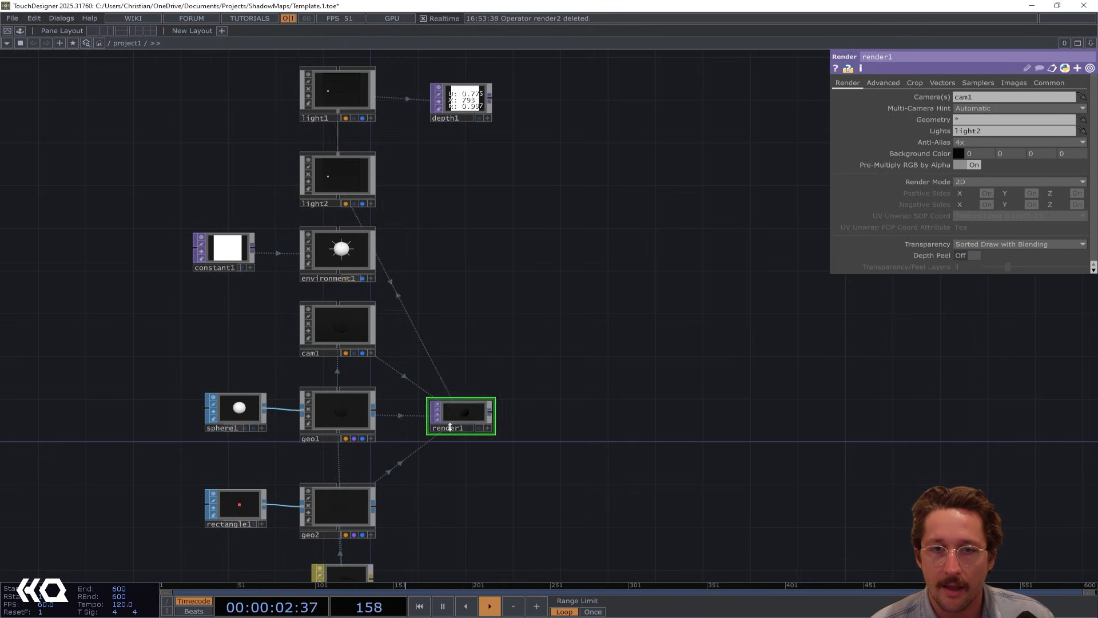
- Add the environment light to render1 by extending its Lights parameter to "light2 *env*"
scroll(456, 417, up, 4)
drag(49, 132, 130, 177)
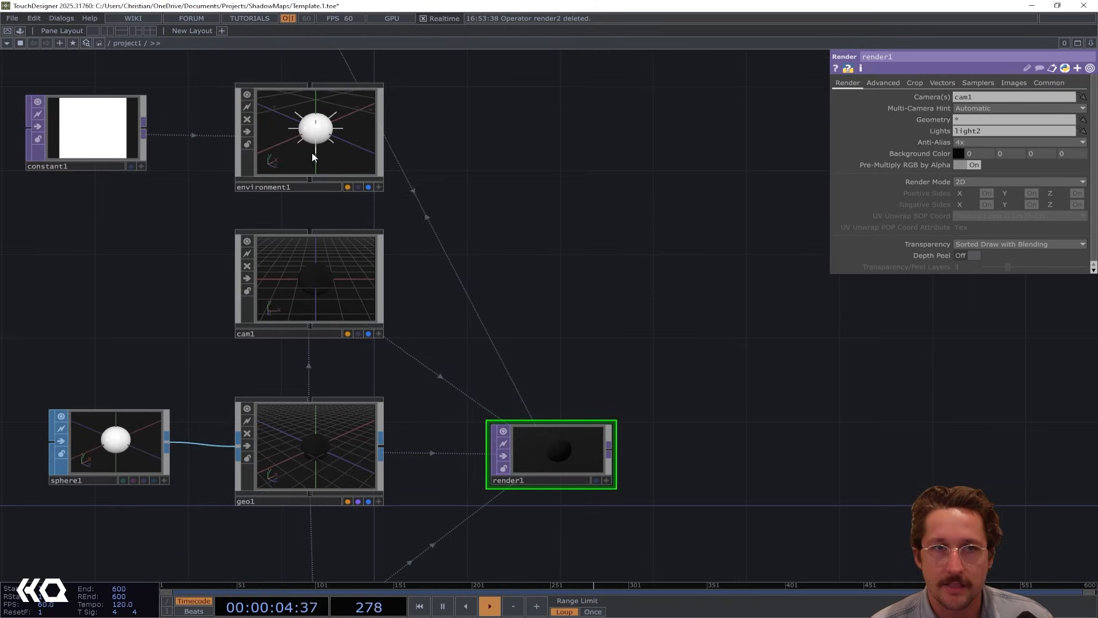
click(325, 172)
click(538, 442)
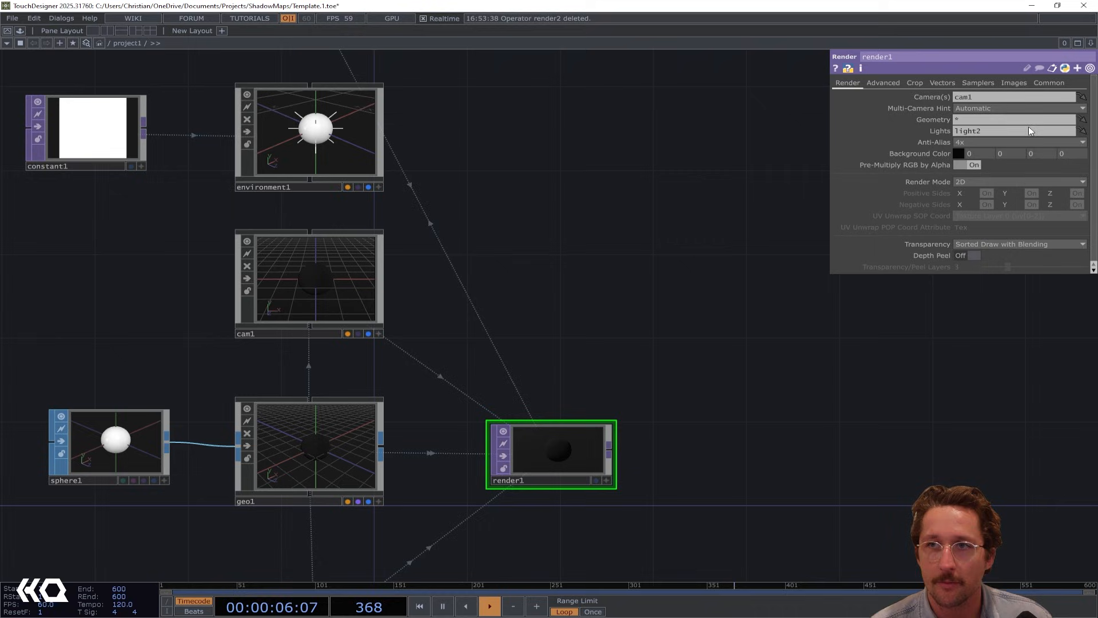
click(998, 133)
text(*)
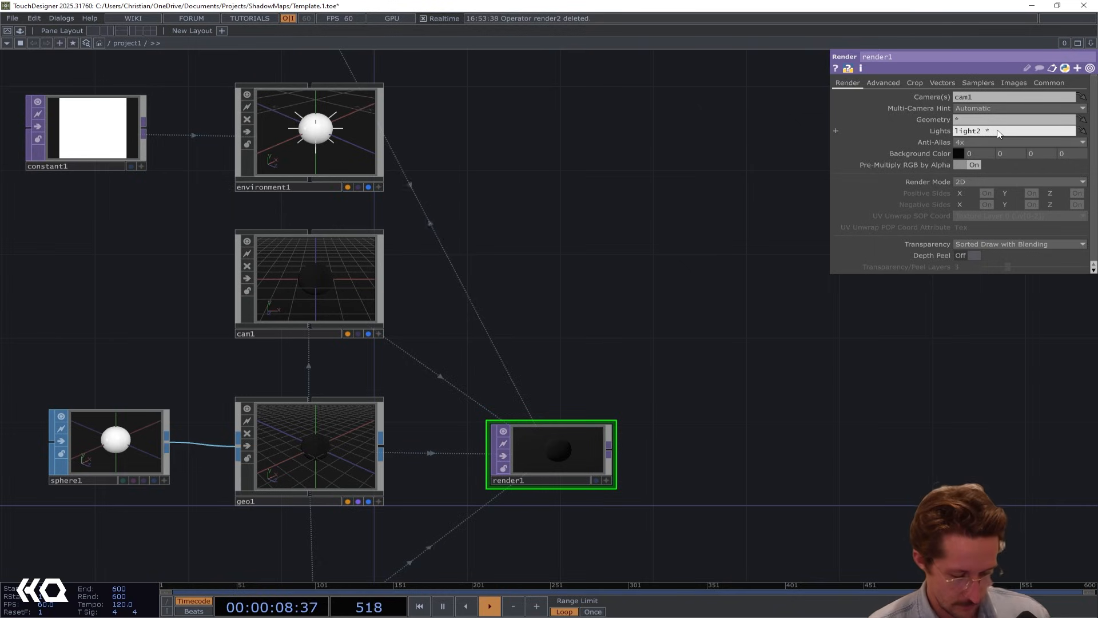
text(env*)
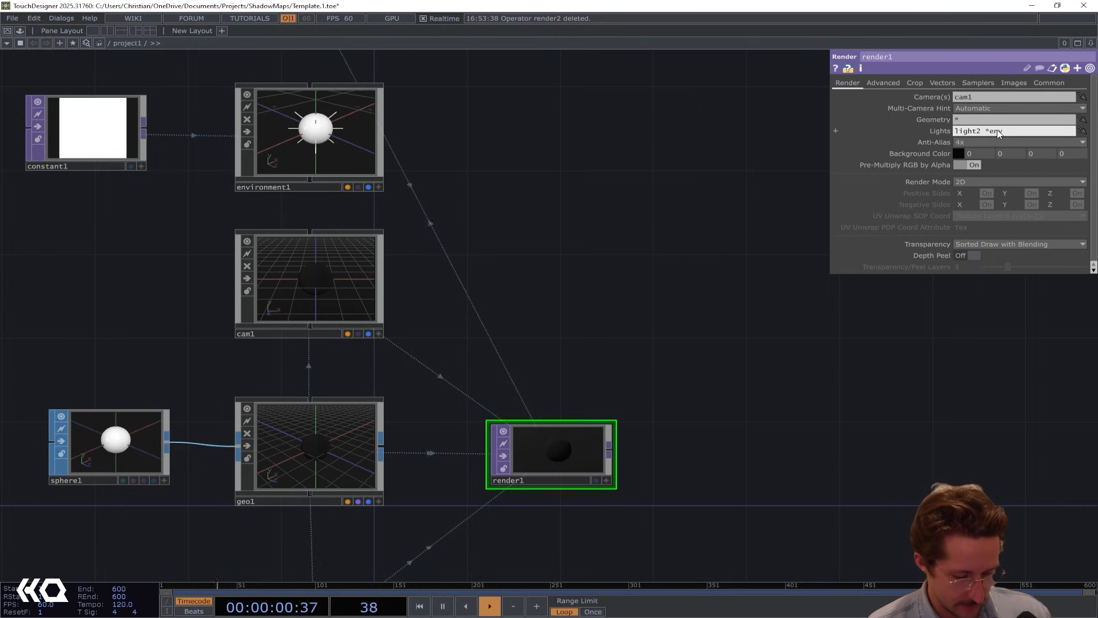
click(529, 273)
drag(552, 176, 502, 320)
scroll(540, 257, down, 3)
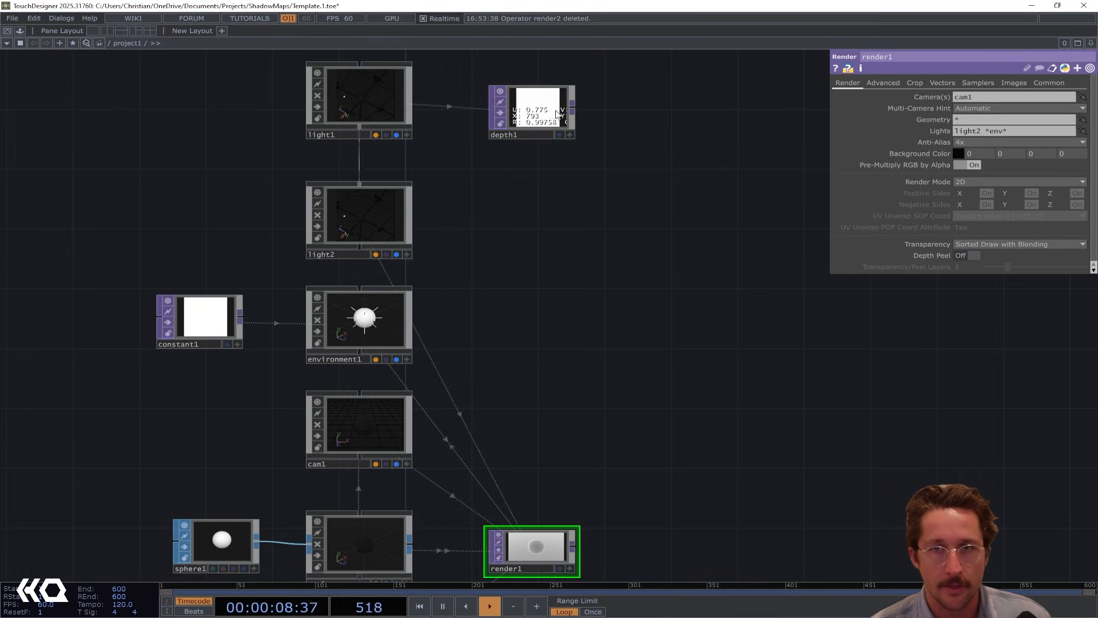
- Add a Null TOP connected after depth1
drag(580, 141, 515, 211)
click(499, 163)
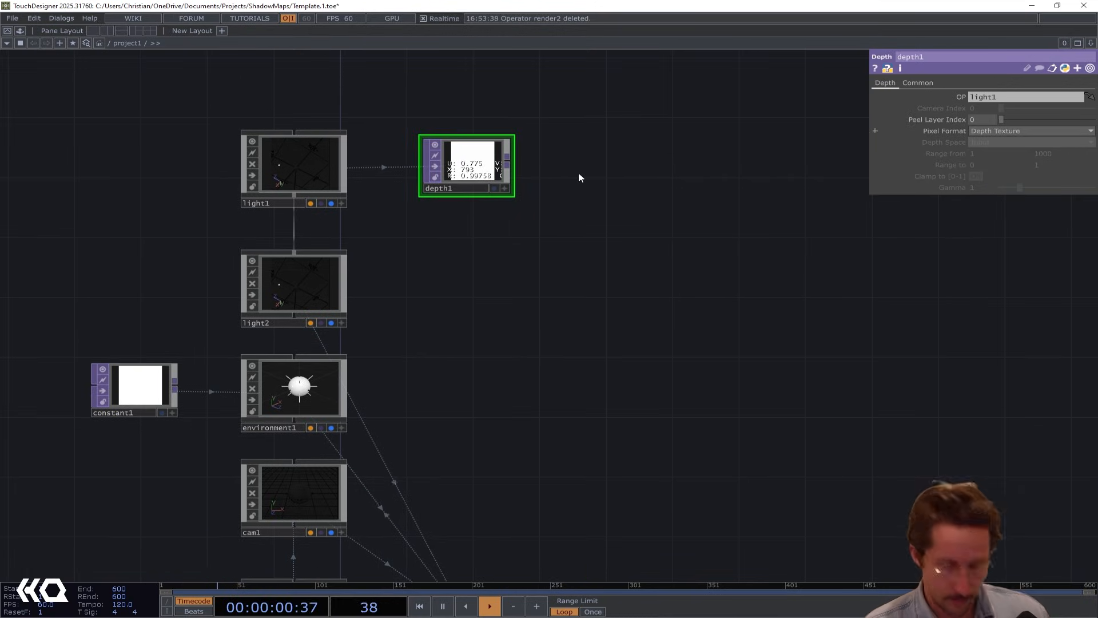
key(alt+n)
click(635, 169)
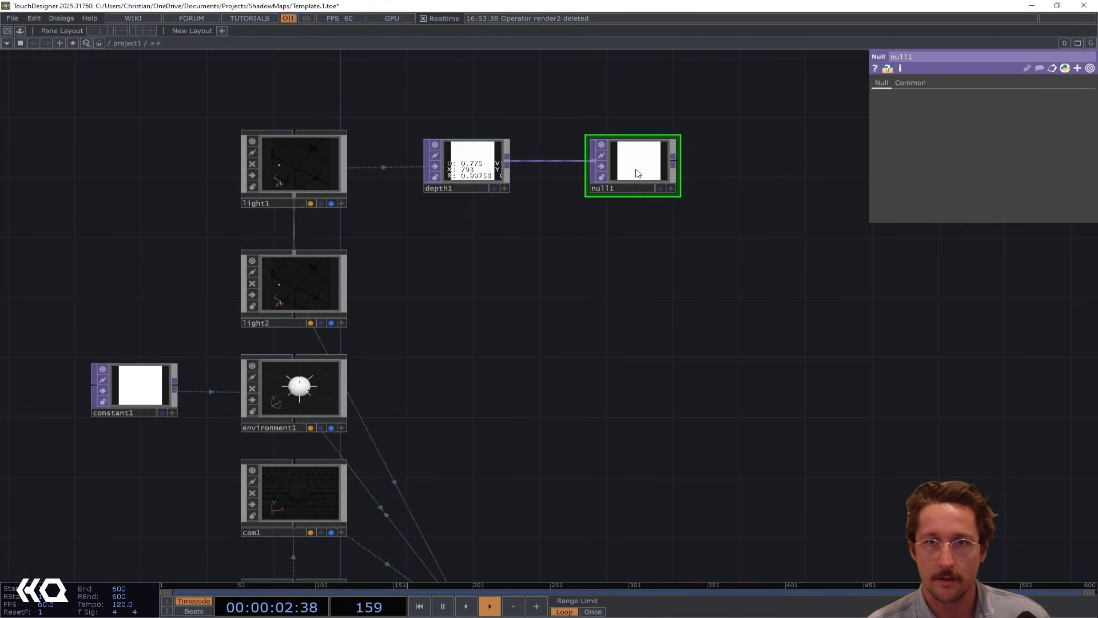
- Set light2's Shadow Type to Custom and assign null1 as its Custom Shadow Map
click(316, 286)
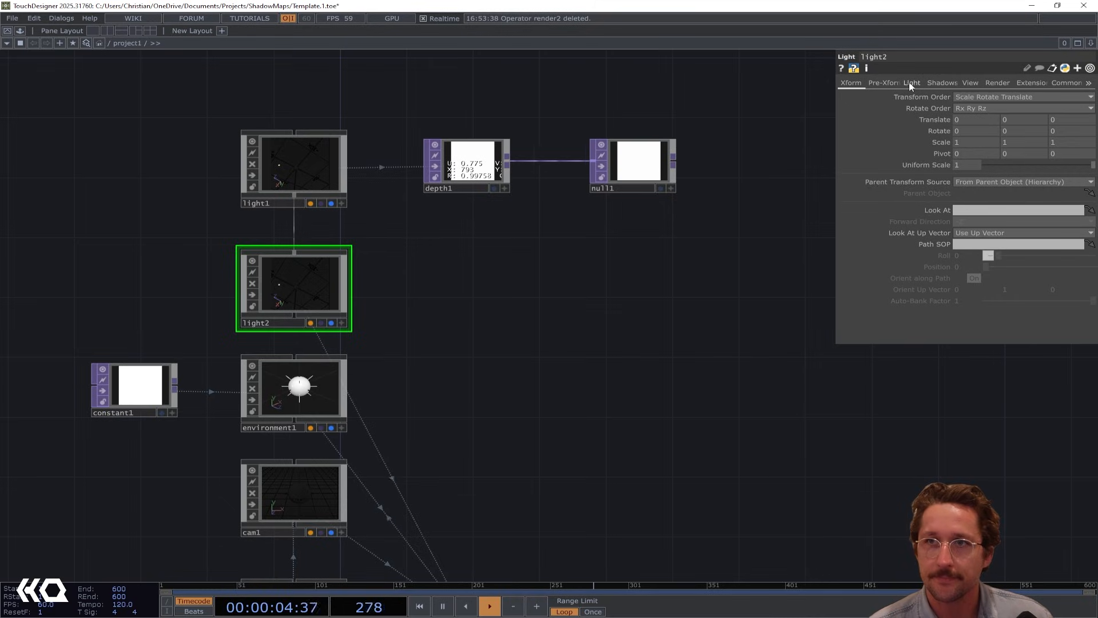
click(935, 83)
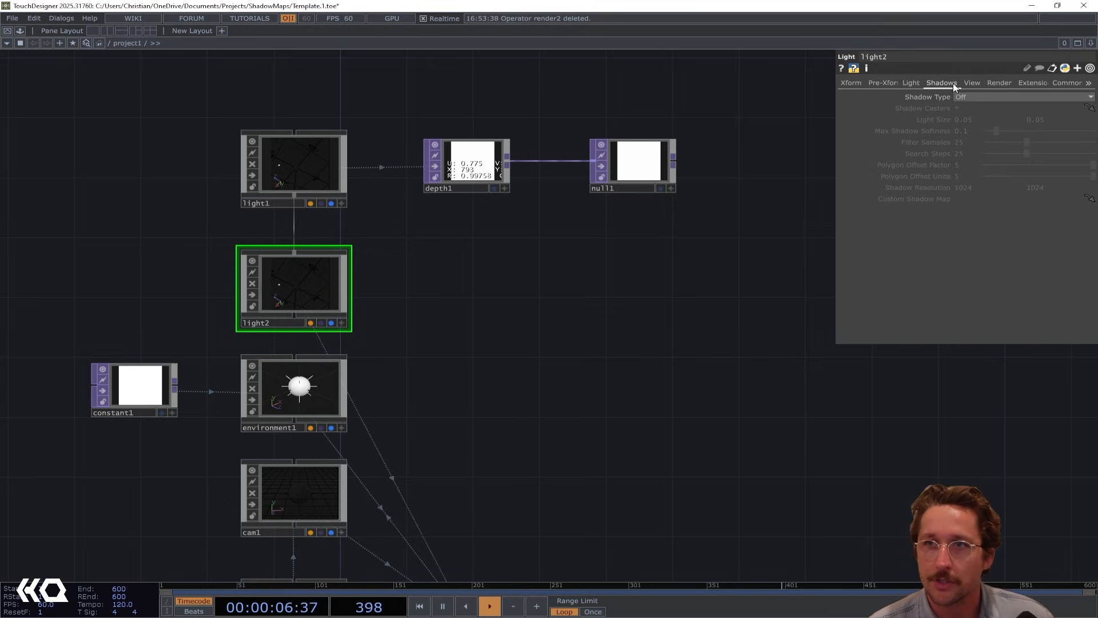
click(962, 97)
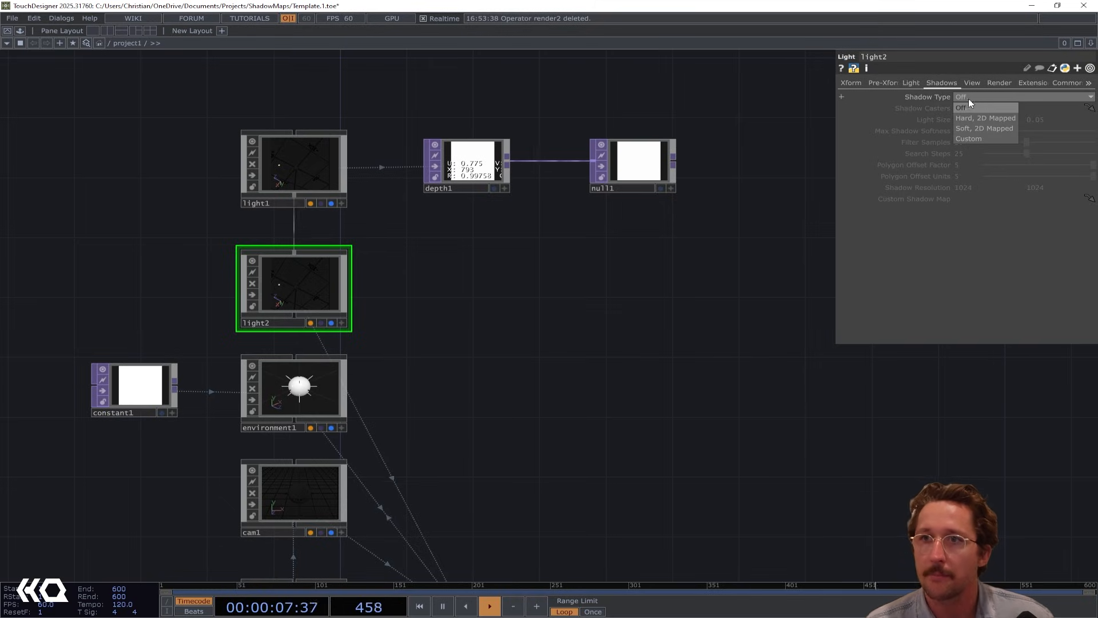
click(967, 138)
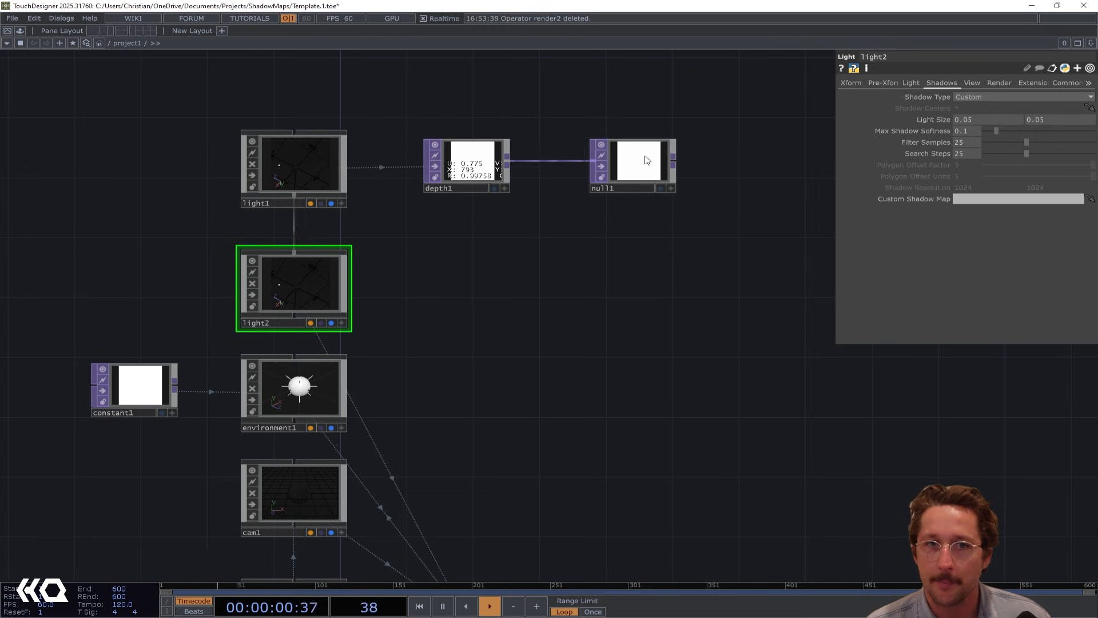
drag(635, 163, 975, 200)
- Examine the shadow of the sphere in render1's output with the custom shadow map assigned to light2
drag(528, 278, 546, 87)
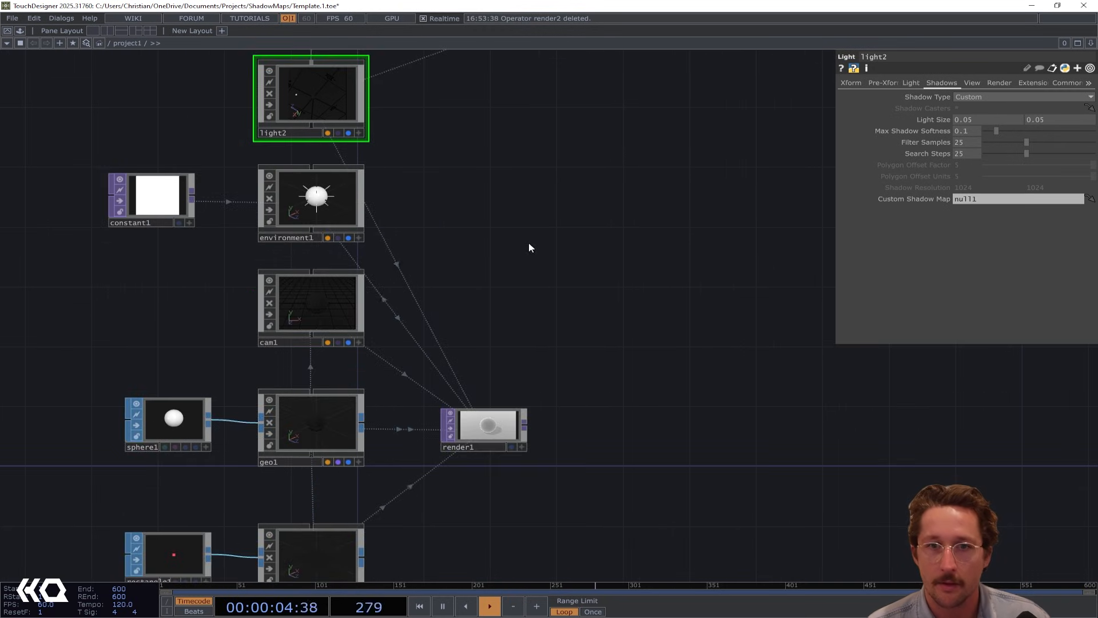
scroll(496, 452, up, 5)
scroll(493, 443, down, 4)
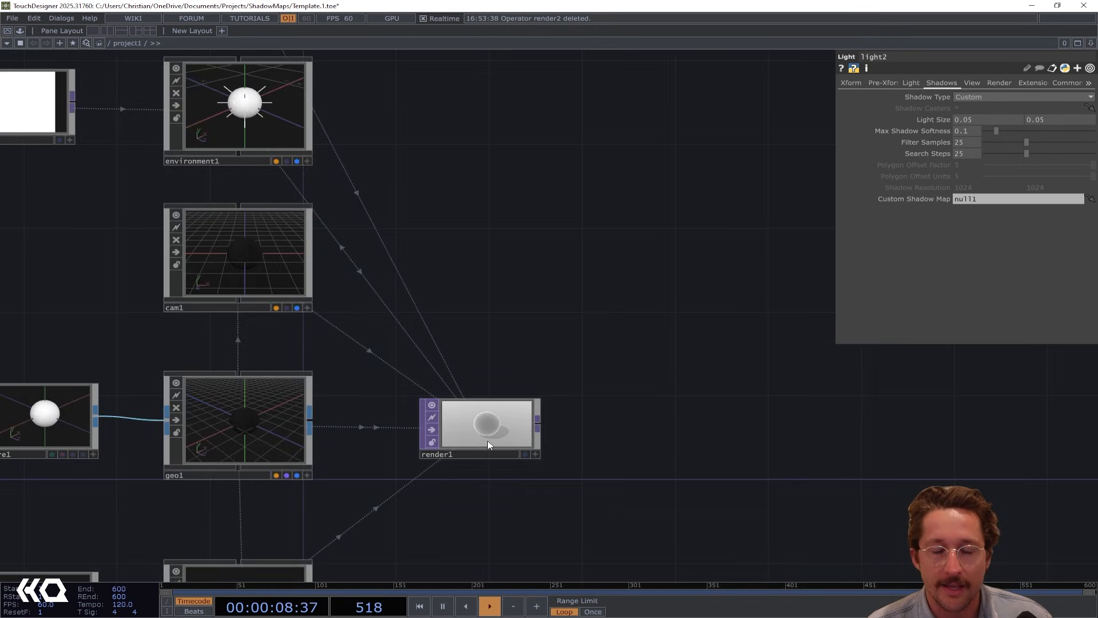
scroll(486, 441, up, 4)
scroll(473, 363, down, 8)
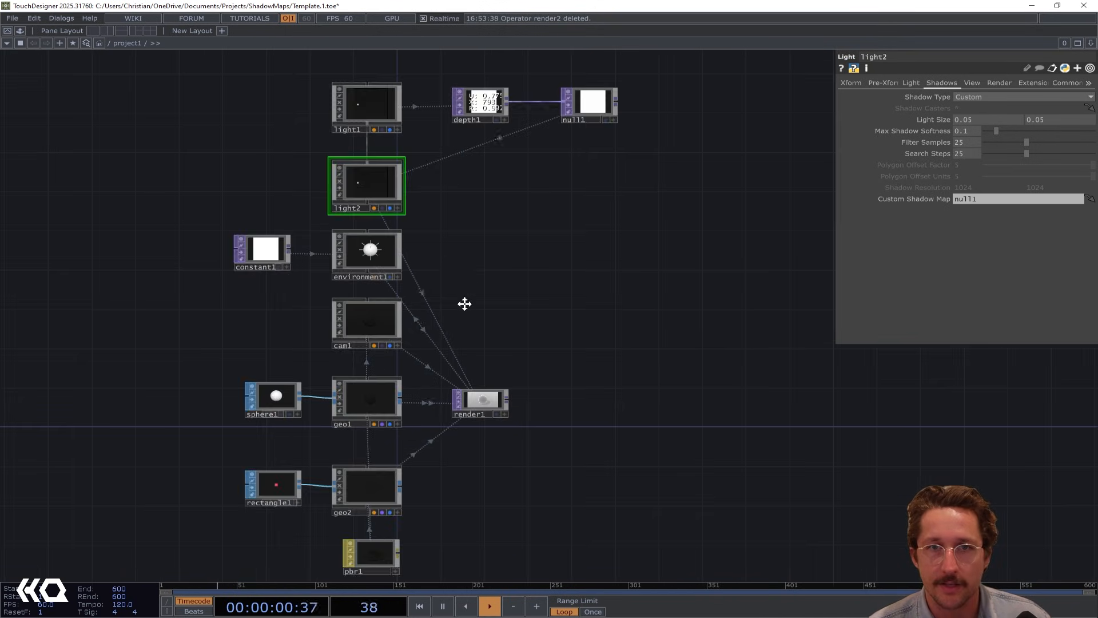
- Try light1 in place of light2 in render1's Lights parameter, making it "light1 *env*"
click(476, 431)
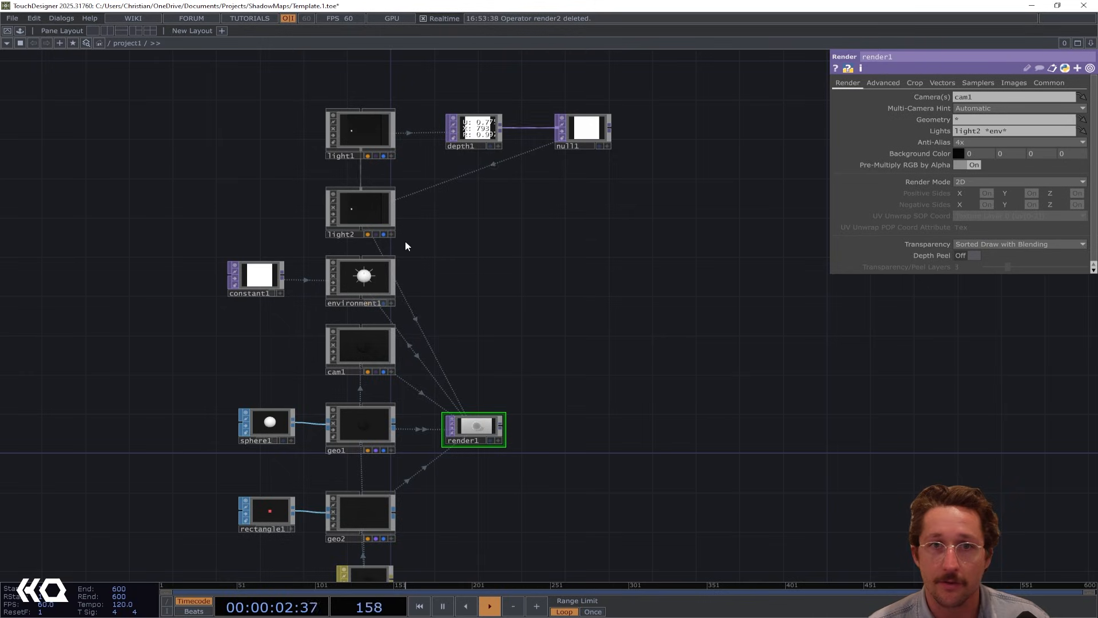
drag(426, 249, 385, 276)
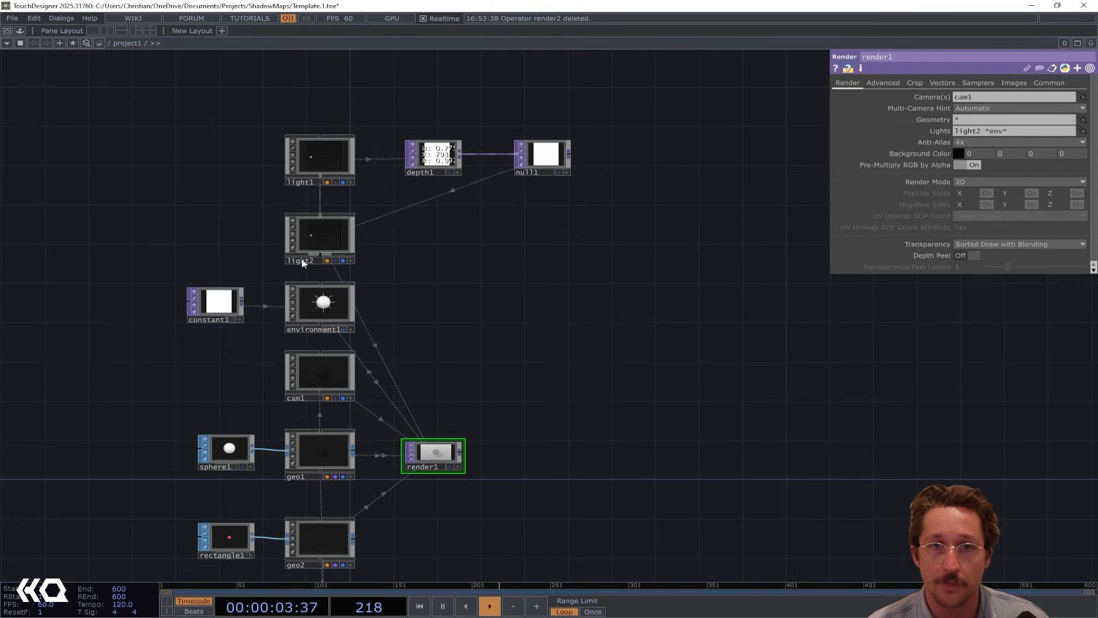
click(982, 130)
key(BackSpace)
text(1)
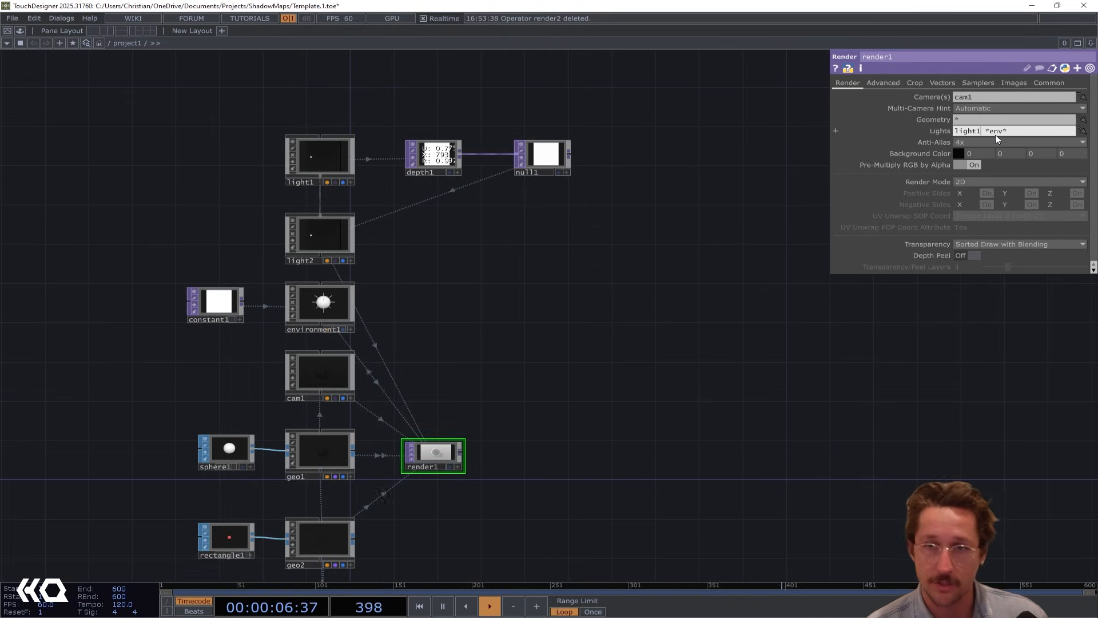
- Move null1 farther away from depth1 to make room between the two operators
scroll(426, 474, up, 5)
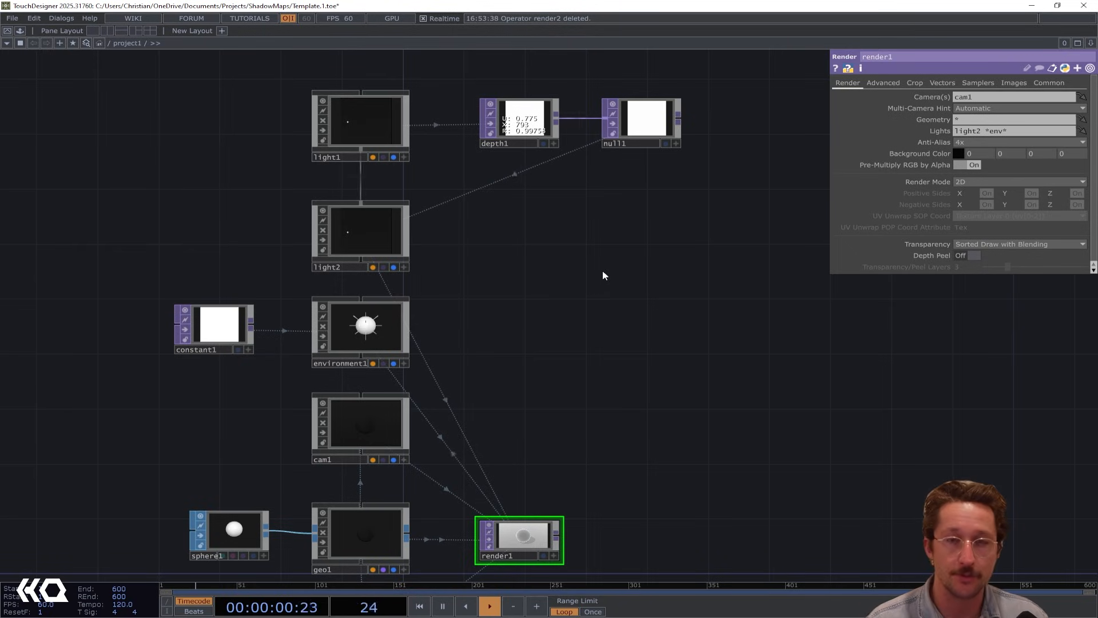
drag(595, 275, 567, 266)
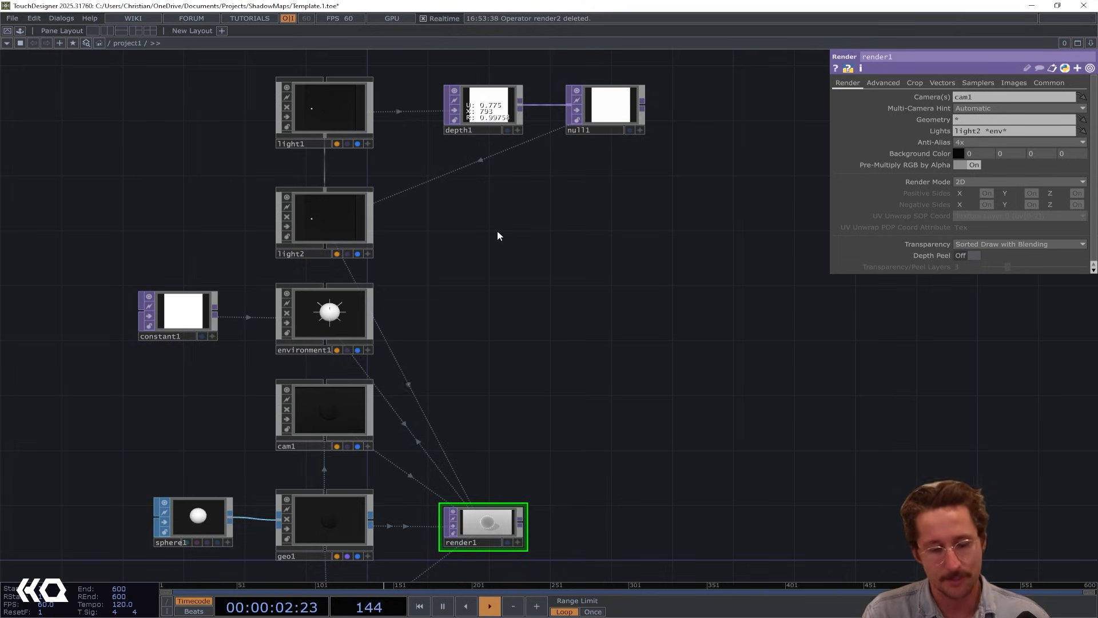
drag(519, 277, 484, 330)
drag(556, 153, 684, 151)
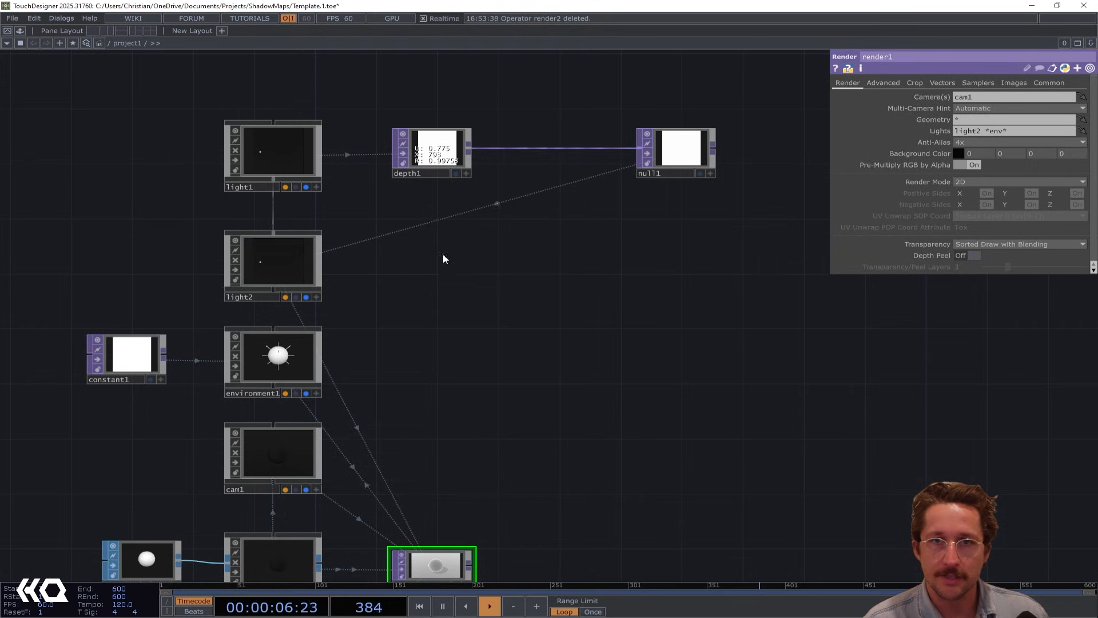
- Create a Noise TOP and place it below depth1, beside light2
key(Tab)
text(n)
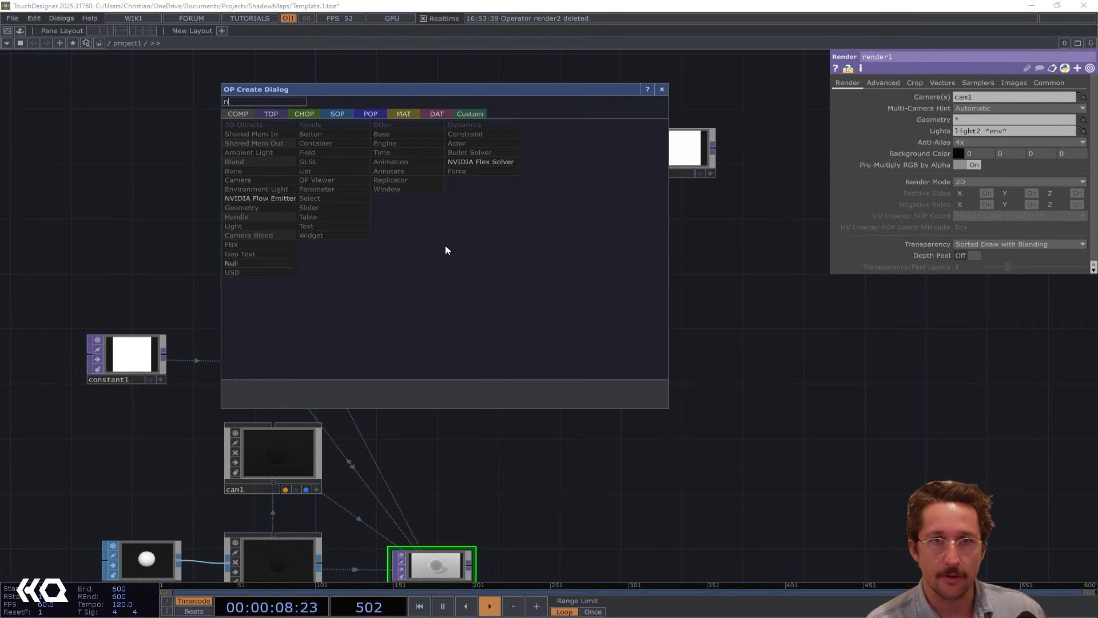
text(oise)
click(276, 111)
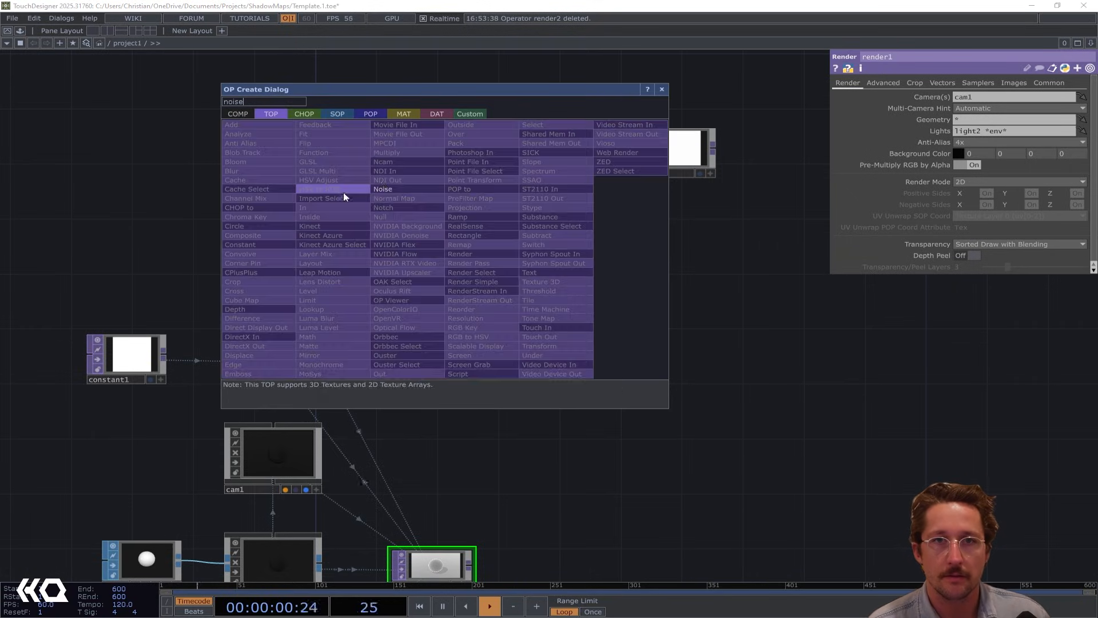
click(392, 190)
click(419, 249)
mouse_move(421, 254)
mouse_down()
mouse_move(437, 253)
mouse_move(437, 279)
mouse_move(443, 255)
mouse_up()
- Add a Threshold TOP connected to the output of noise1
scroll(440, 278, up, 3)
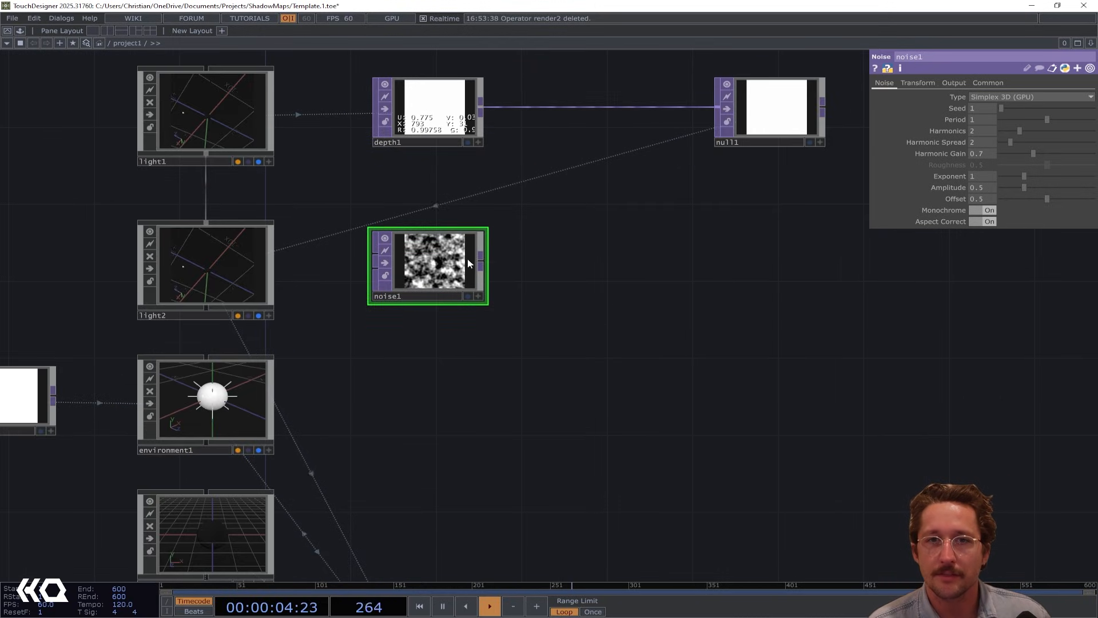
click(479, 256)
click(558, 265)
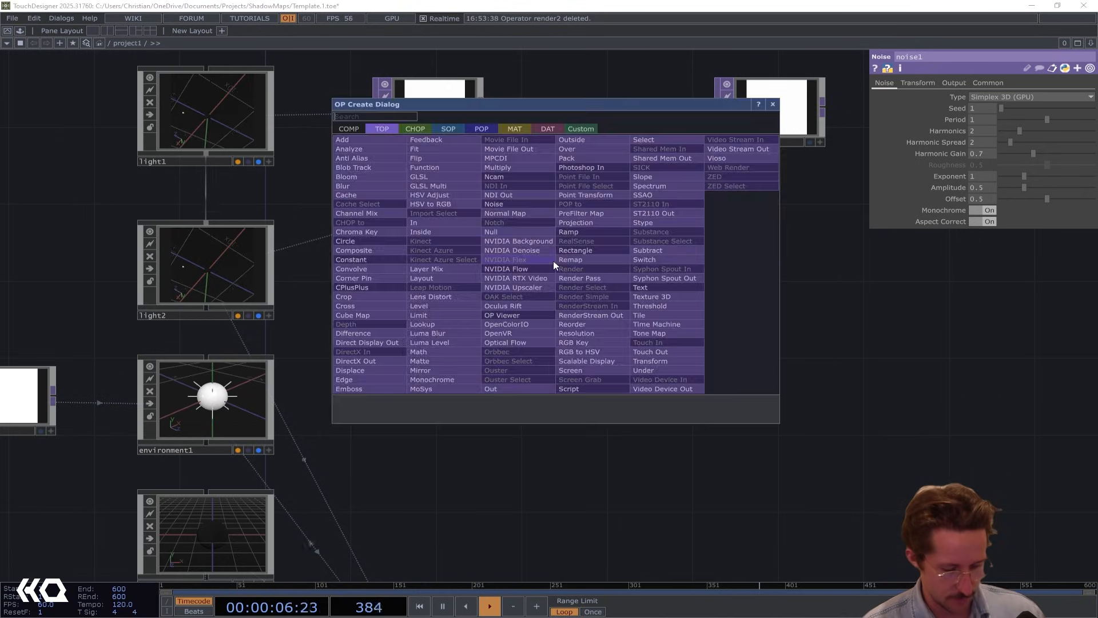
text(th)
click(660, 307)
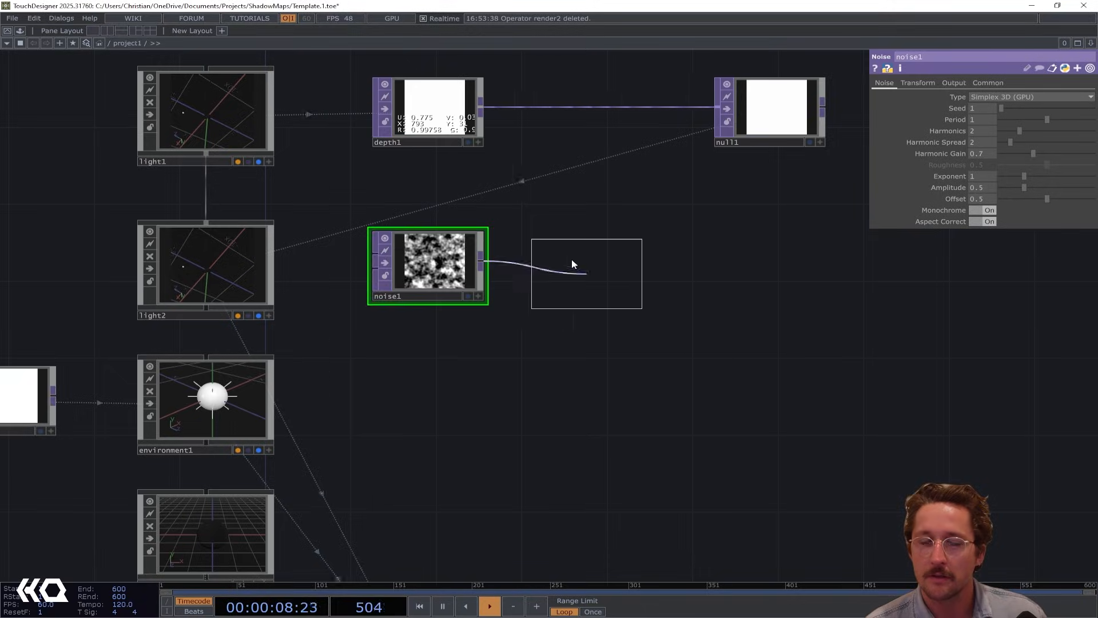
click(571, 259)
scroll(589, 267, up, 3)
scroll(589, 267, up, 2)
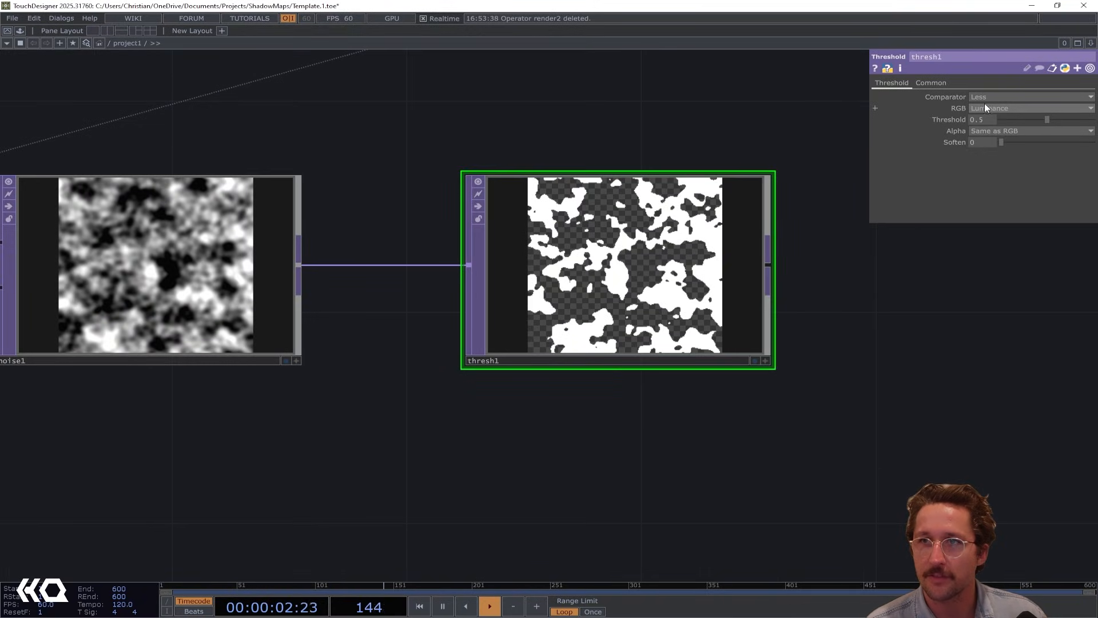
- Move null1 farther along the chain and insert a Composite TOP between depth1 and null1
drag(837, 330, 647, 385)
scroll(647, 384, down, 3)
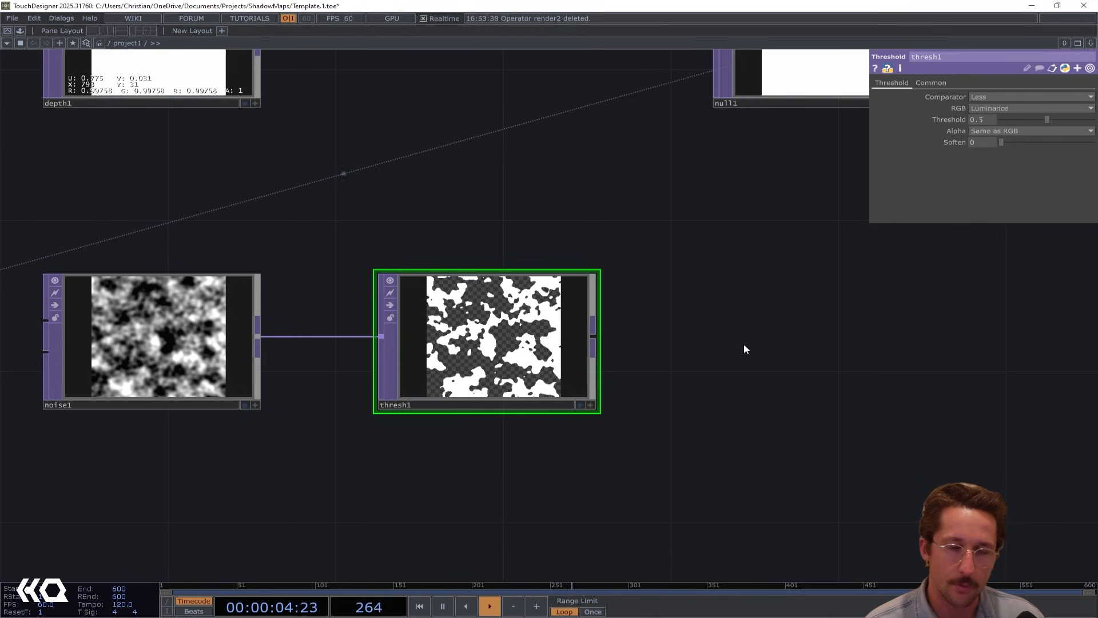
drag(744, 345, 486, 378)
scroll(386, 323, down, 3)
drag(439, 325, 491, 313)
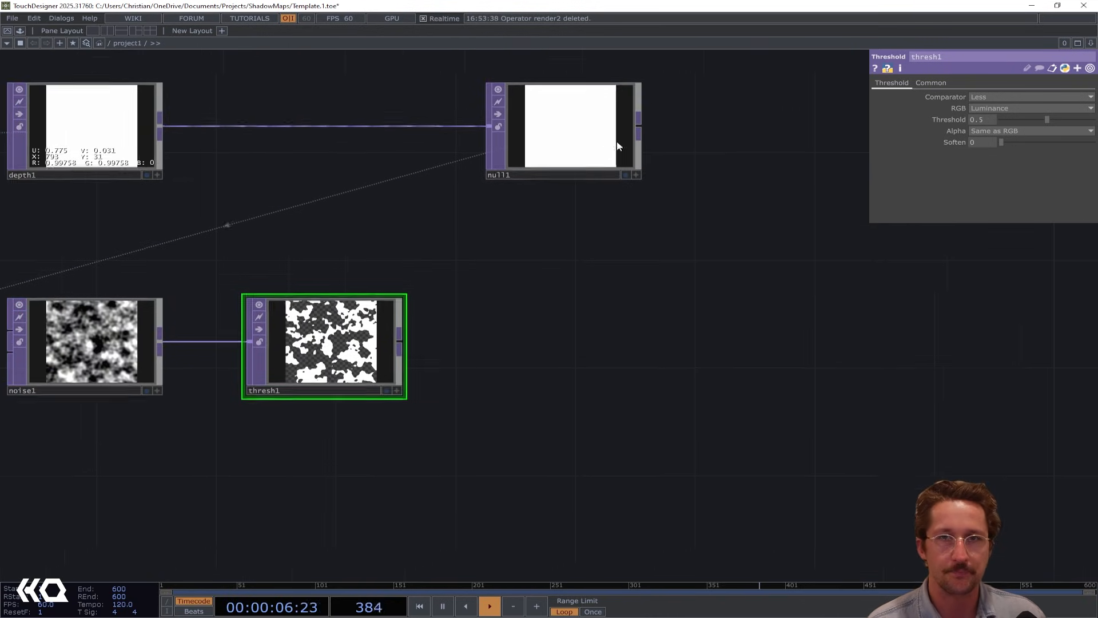
drag(617, 146, 772, 144)
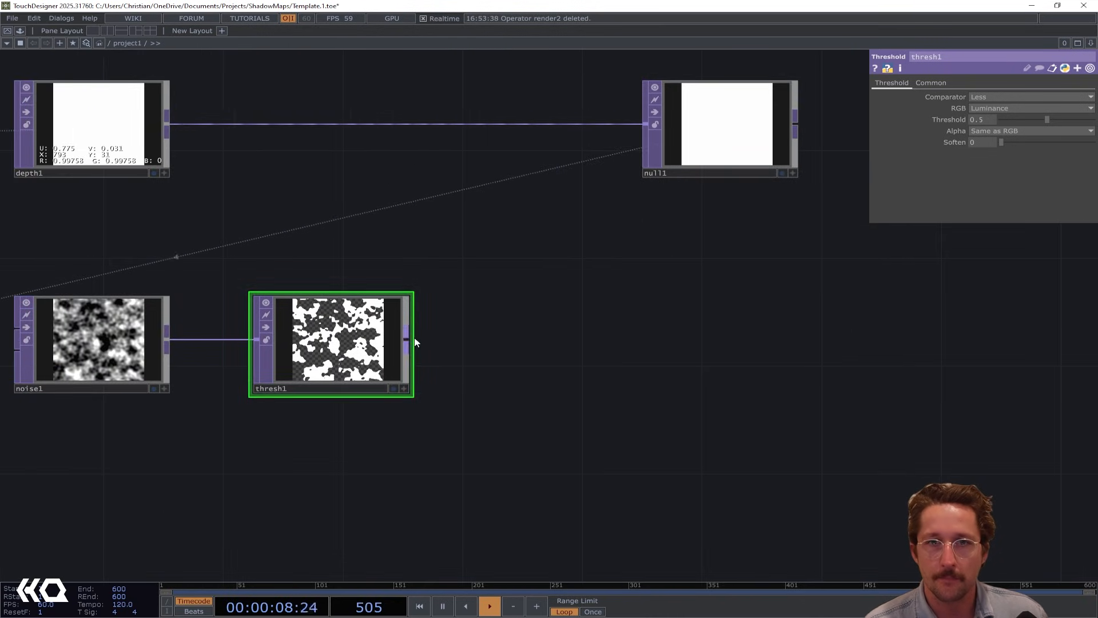
right_click(549, 125)
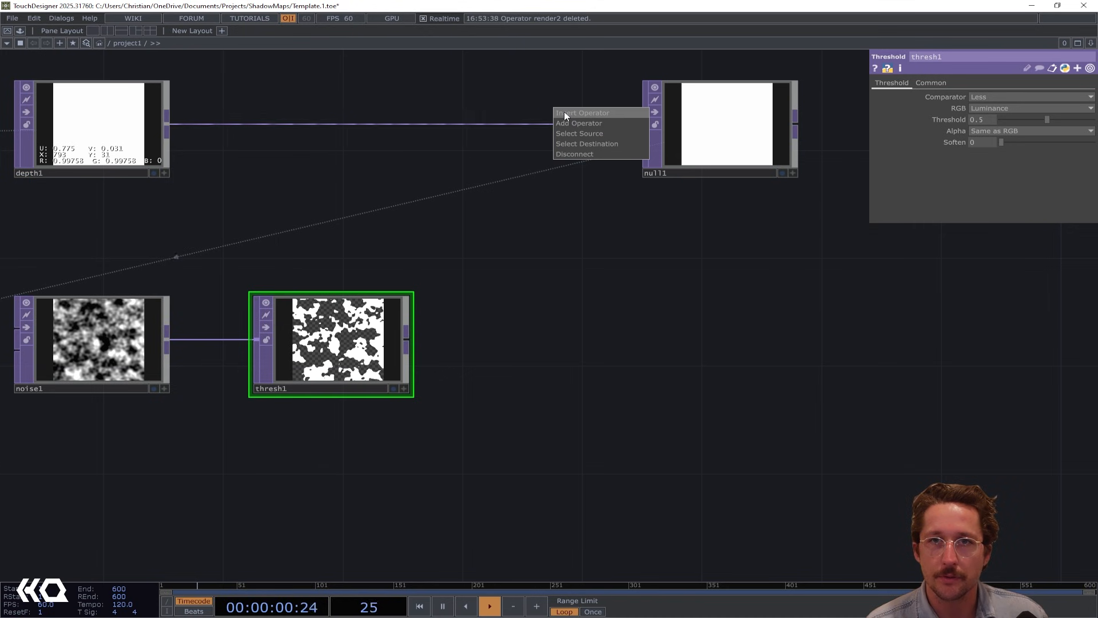
click(564, 114)
text(comp)
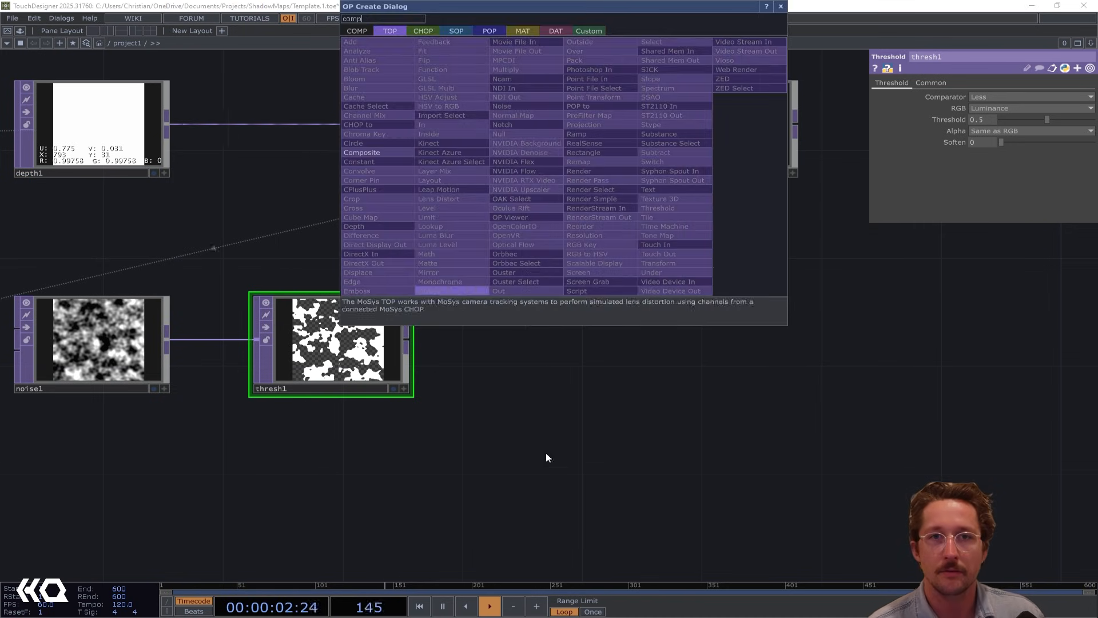
click(375, 153)
click(528, 140)
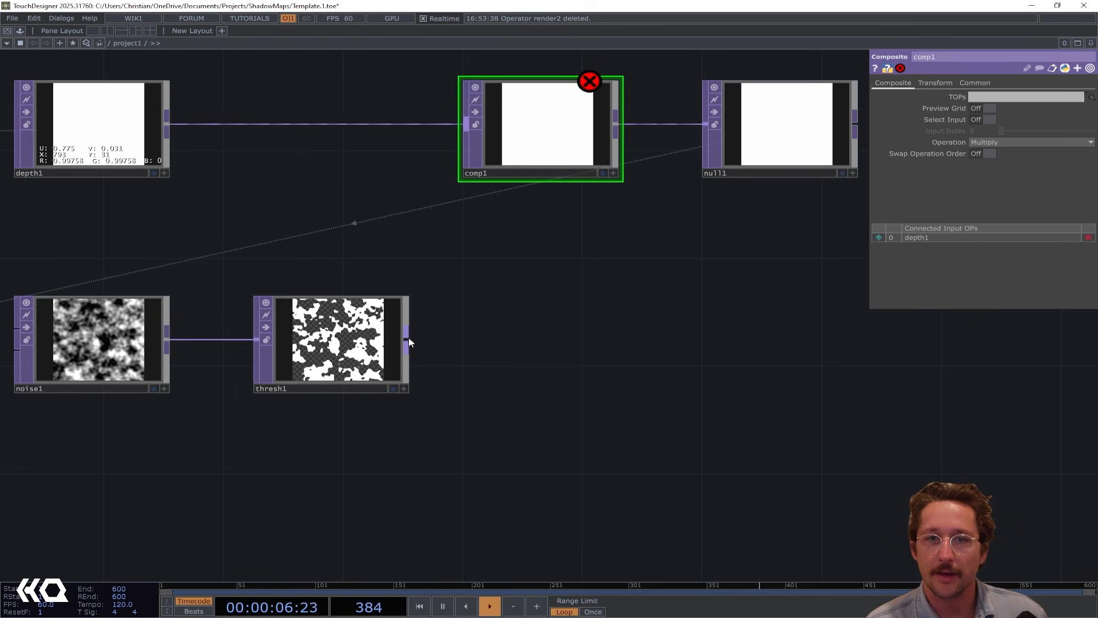
- Add a Level TOP after thresh1 and set its Invert to 1
click(473, 342)
text(leve)
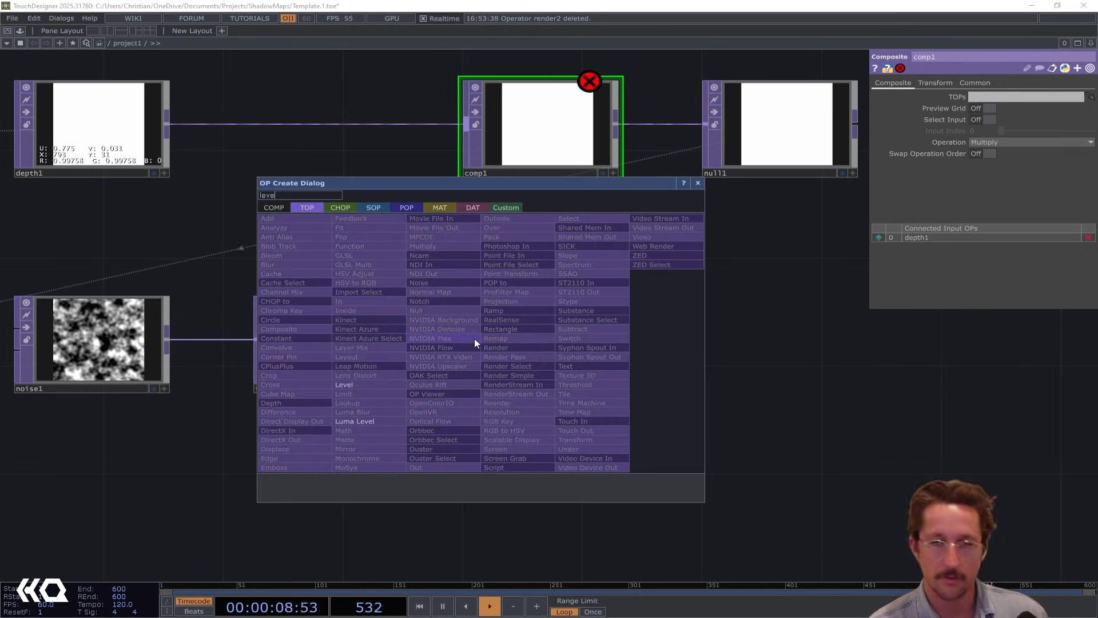
key(Return)
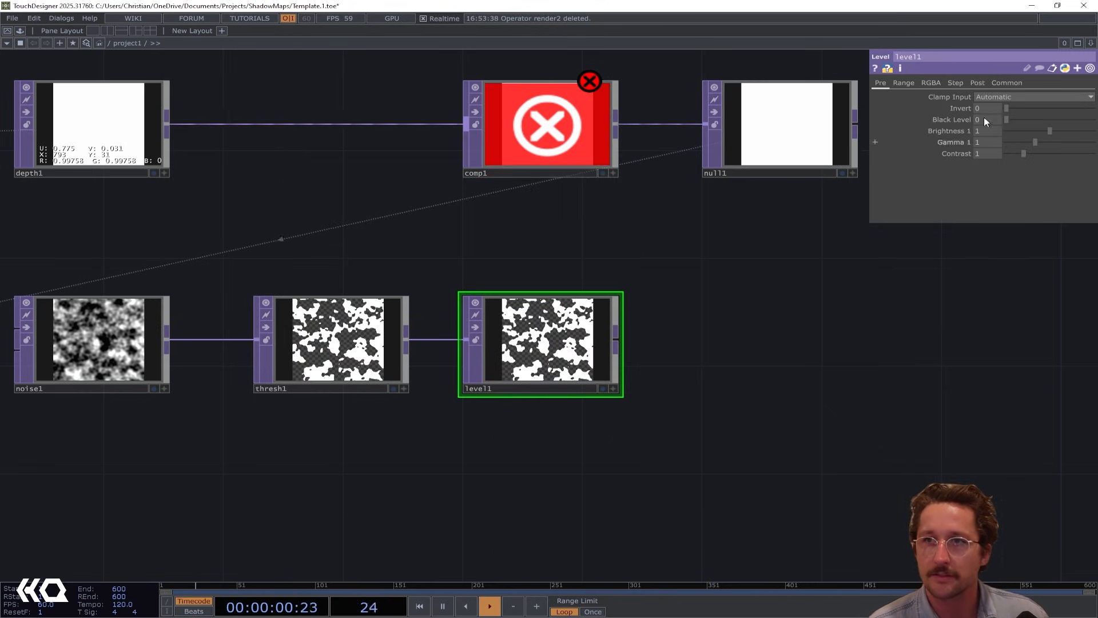
drag(1008, 108, 1086, 109)
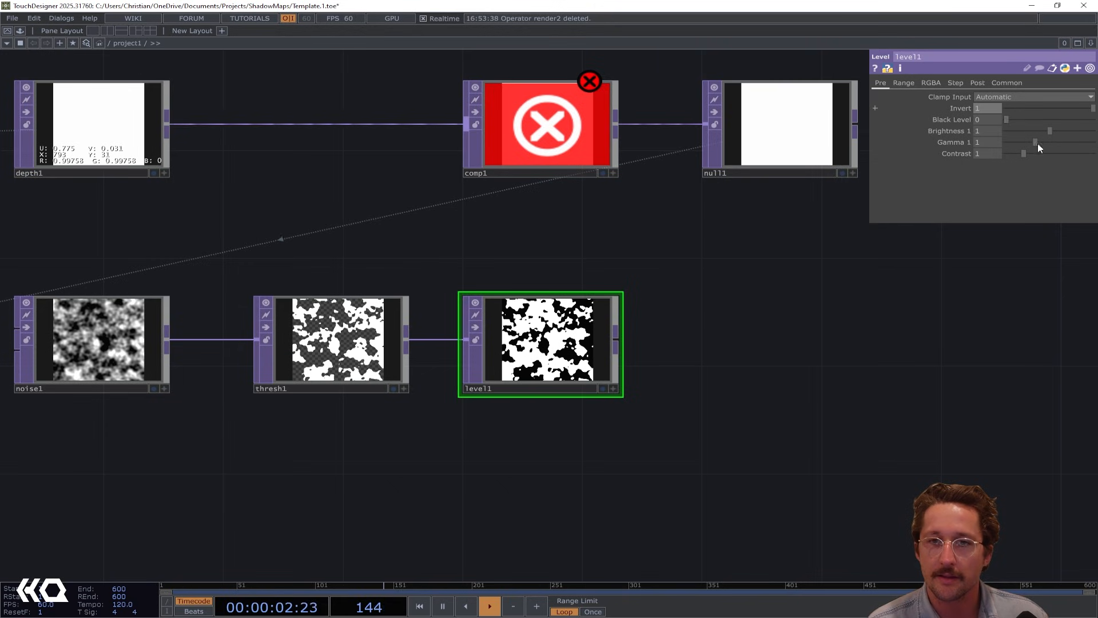
- Shift comp1 and null1 away from the lower chain and connect level1 as comp1's second input
drag(692, 240, 645, 305)
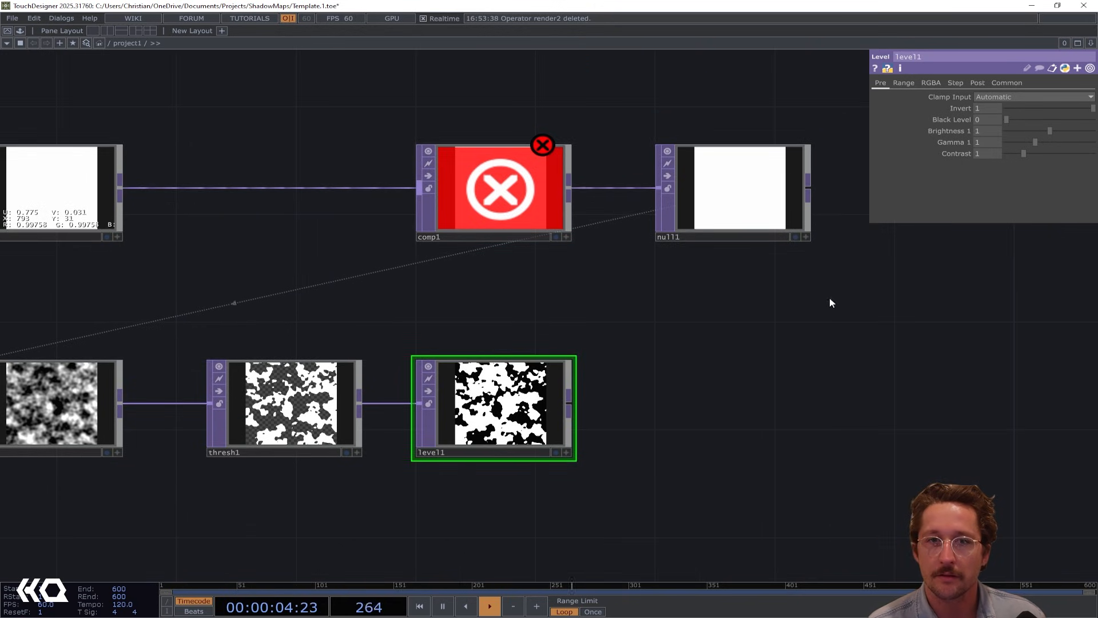
right_drag(830, 300, 523, 195)
drag(540, 194, 718, 195)
drag(630, 363, 556, 371)
click(483, 401)
click(496, 411)
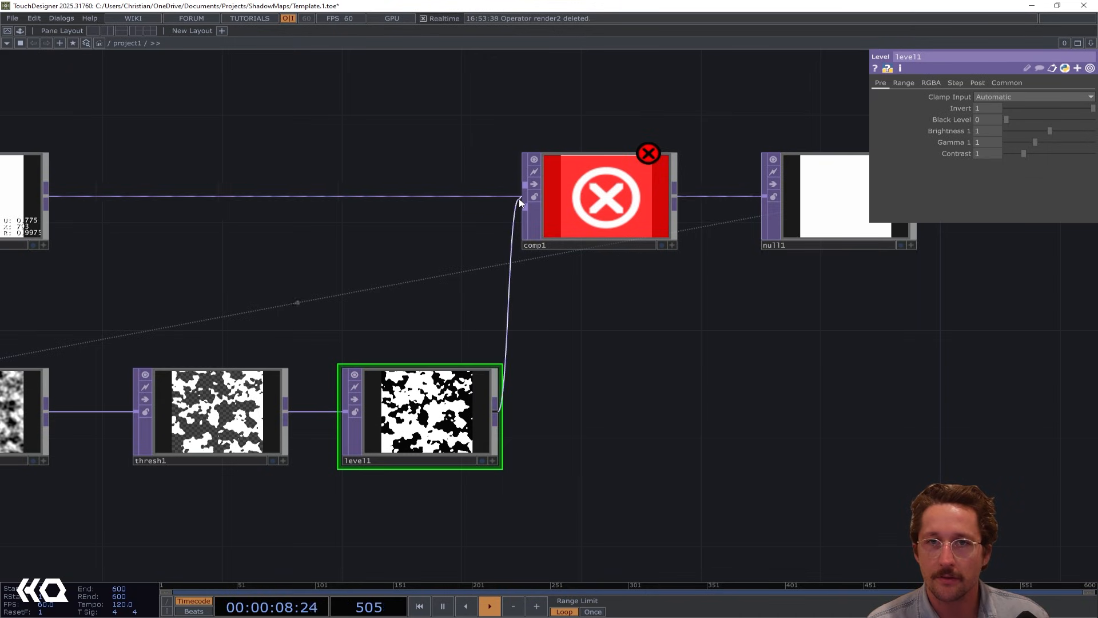
click(518, 198)
click(606, 226)
drag(632, 228, 660, 229)
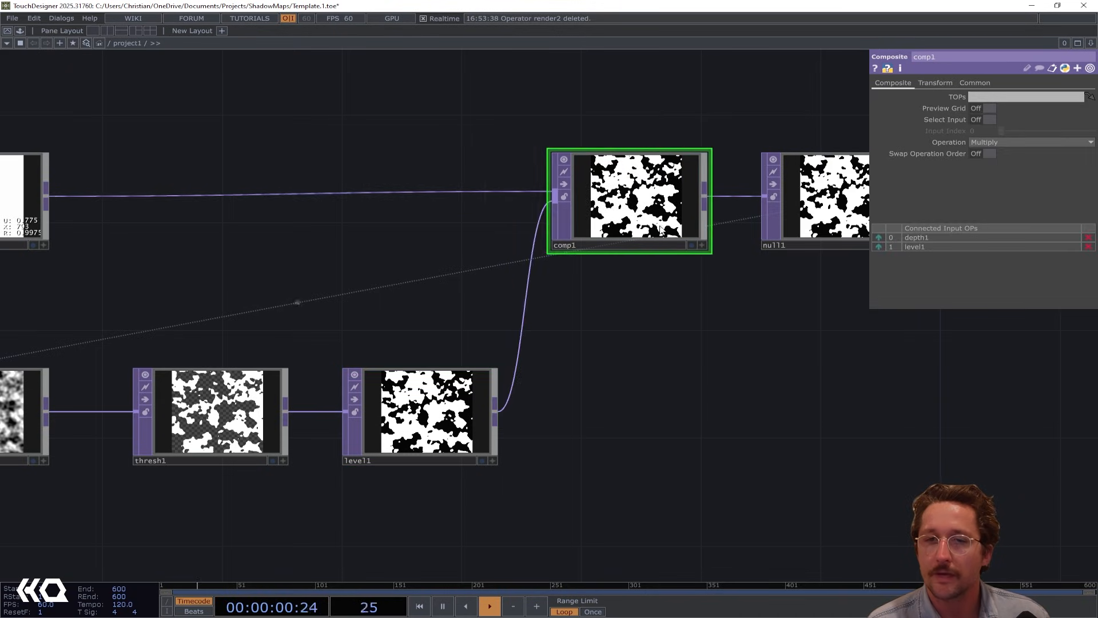
- Set the Pixel Format of level1 to 32-bit float (Mono)
scroll(463, 435, up, 5)
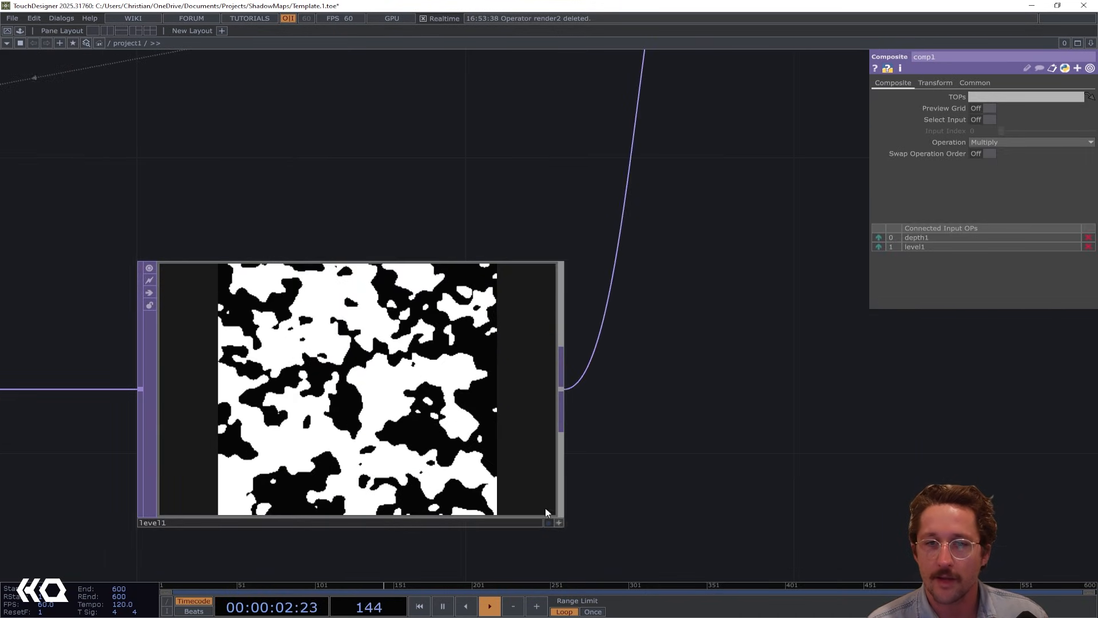
mouse_move(383, 388)
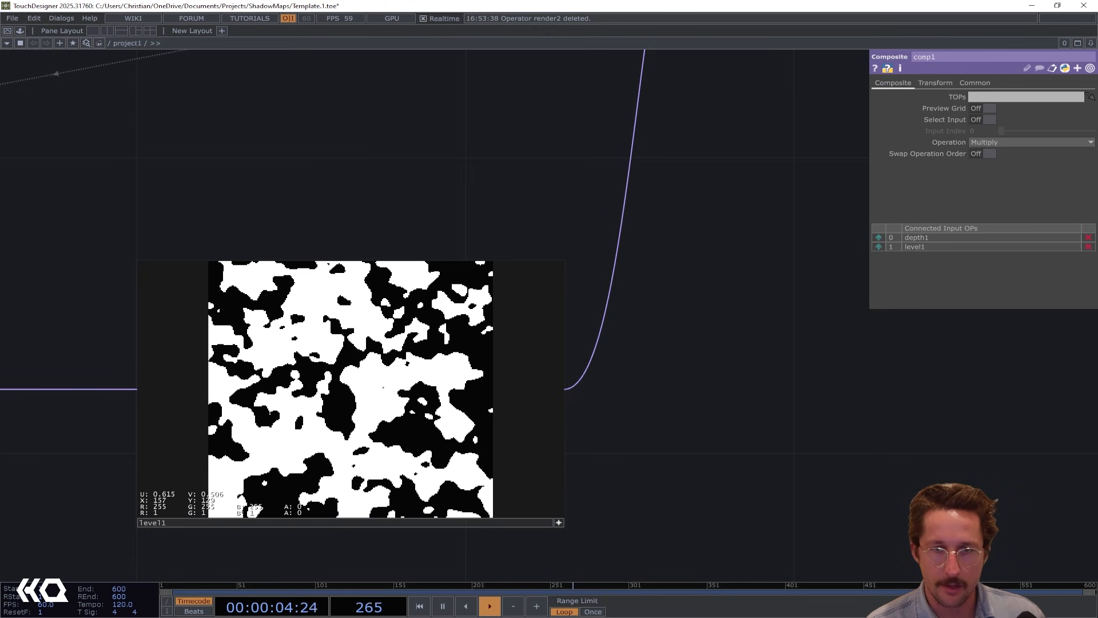
scroll(383, 388, down, 7)
click(402, 413)
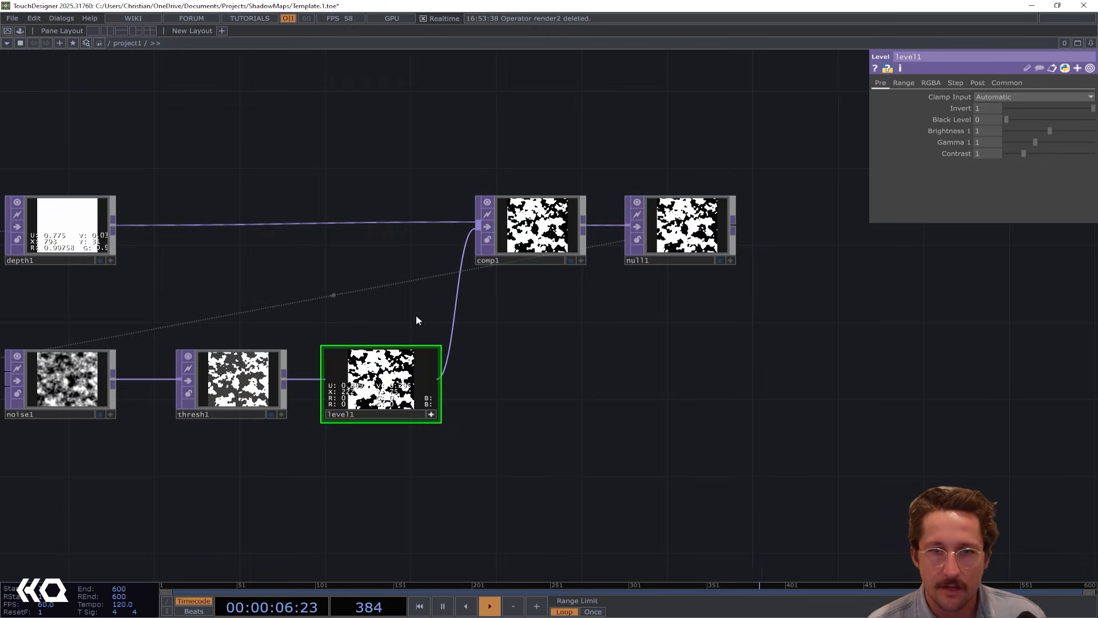
click(1004, 82)
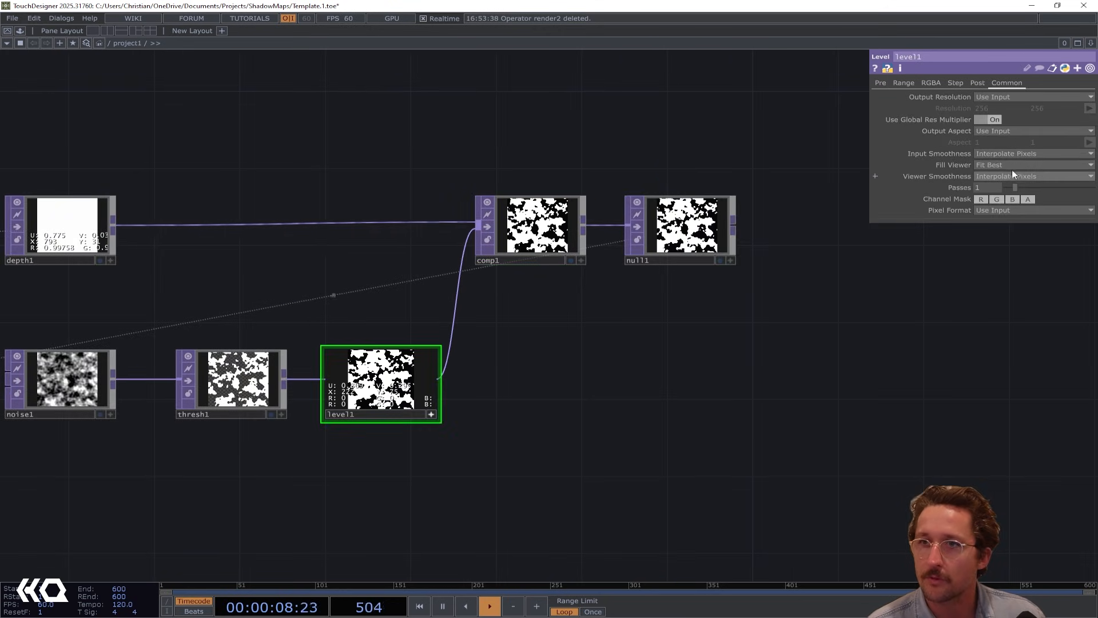
click(1008, 212)
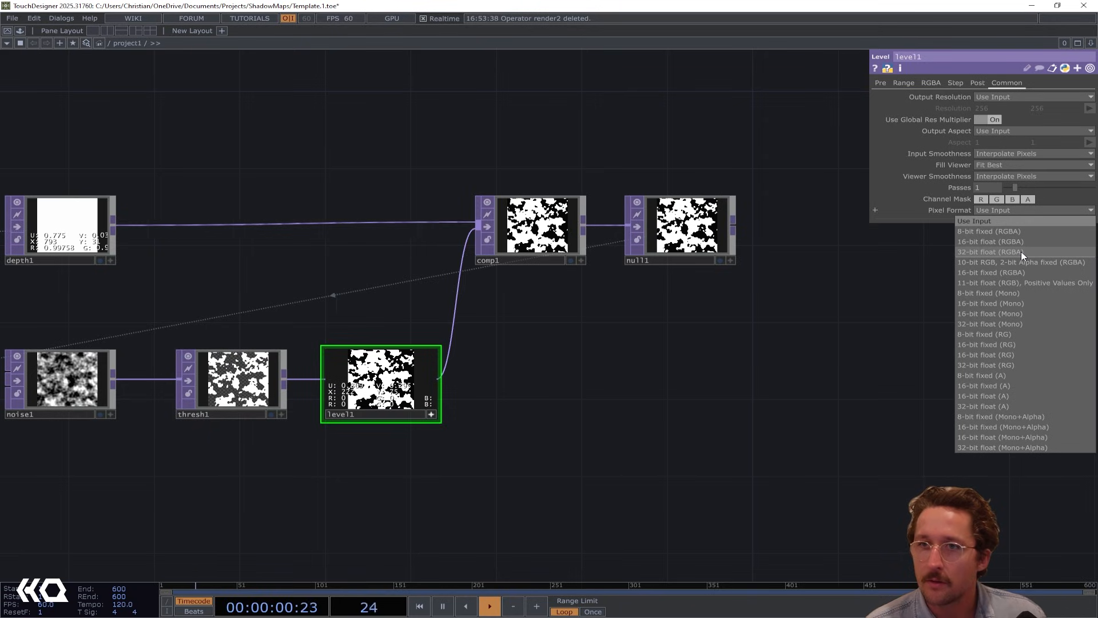
click(1021, 324)
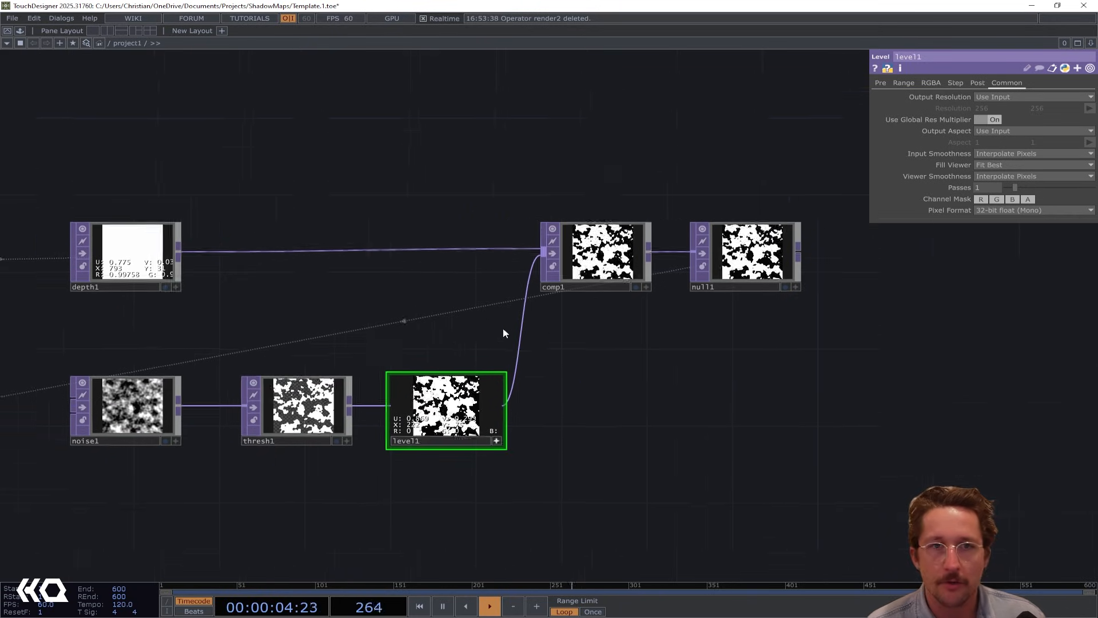
- Compare the operator info of depth1 and level1, checking their resolution and pixel format
middle_click(217, 298)
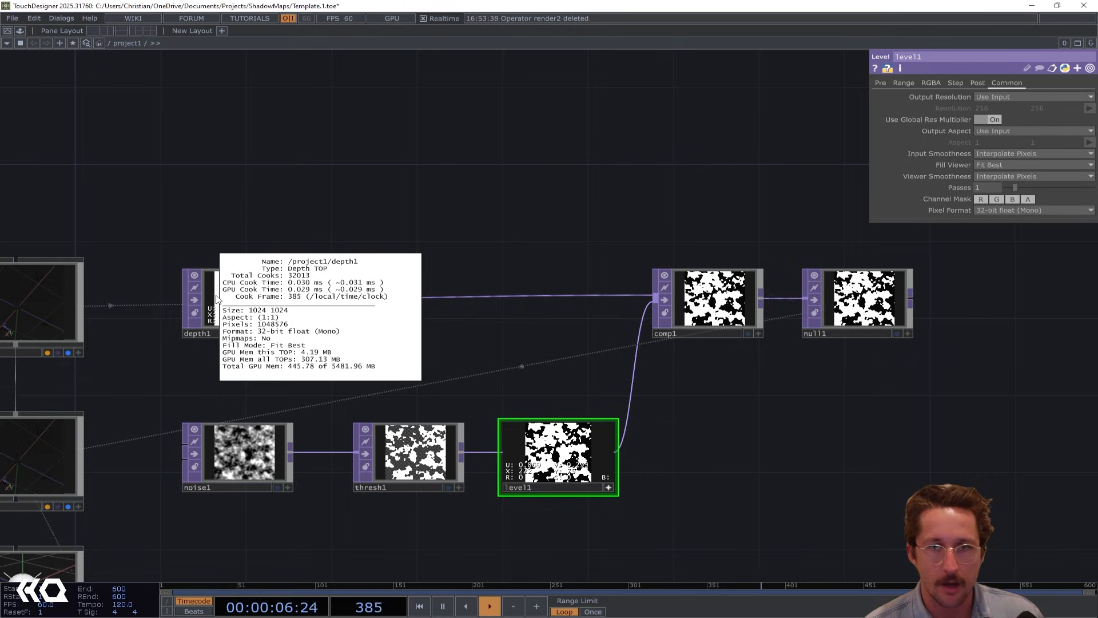
click(441, 354)
middle_click(594, 467)
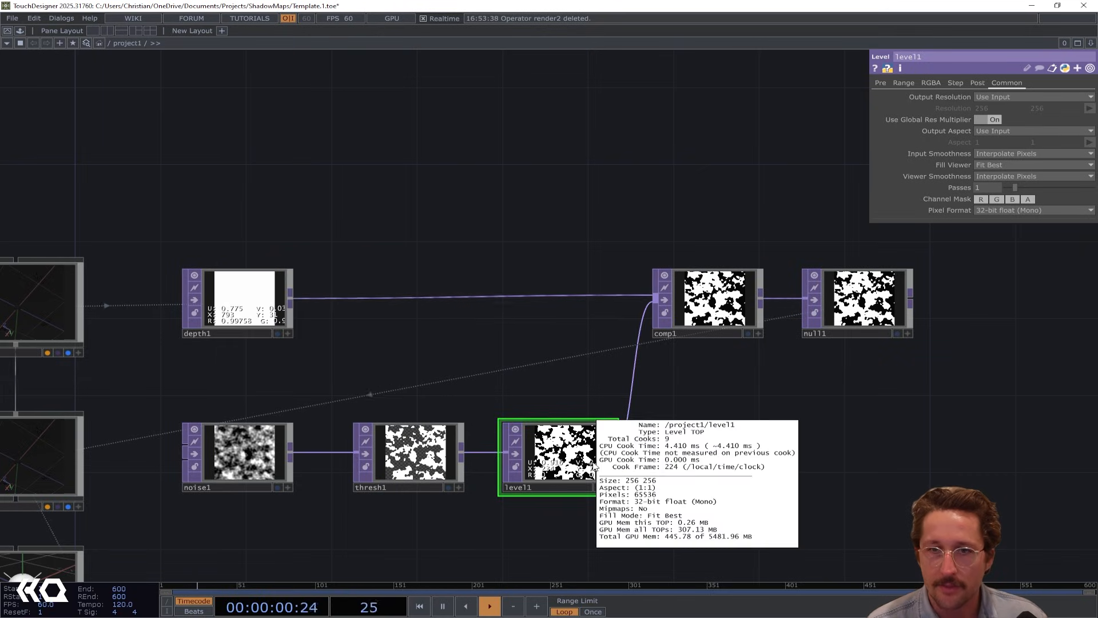
click(594, 392)
drag(752, 394, 627, 320)
drag(97, 227, 94, 230)
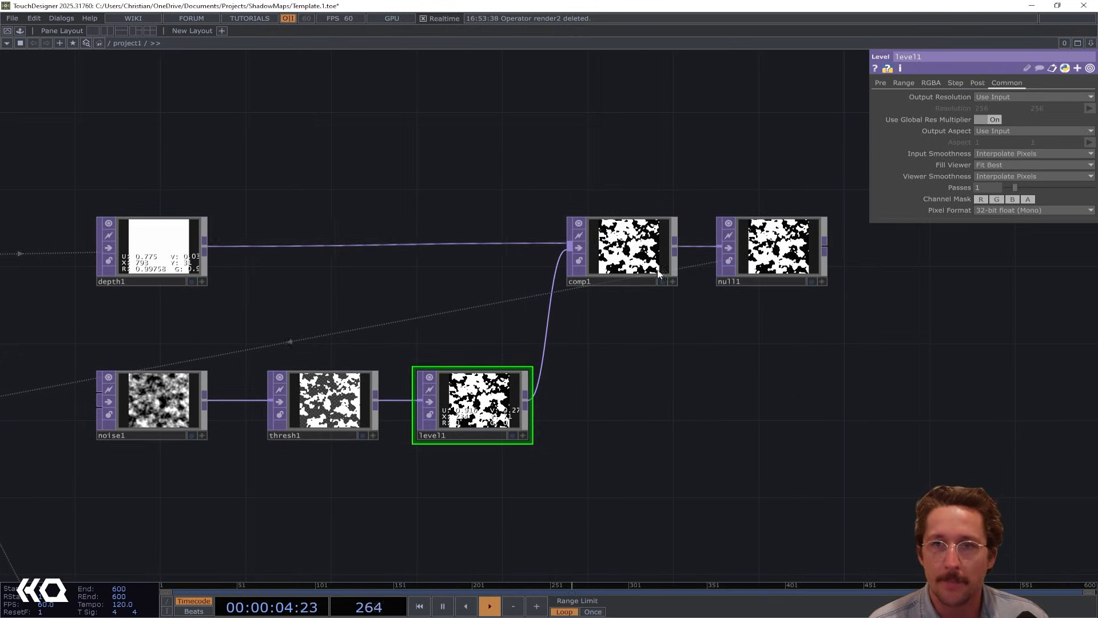
- Activate comp1's viewer and inspect the pixel values of the composited depth and noise
scroll(652, 269, up, 5)
click(897, 419)
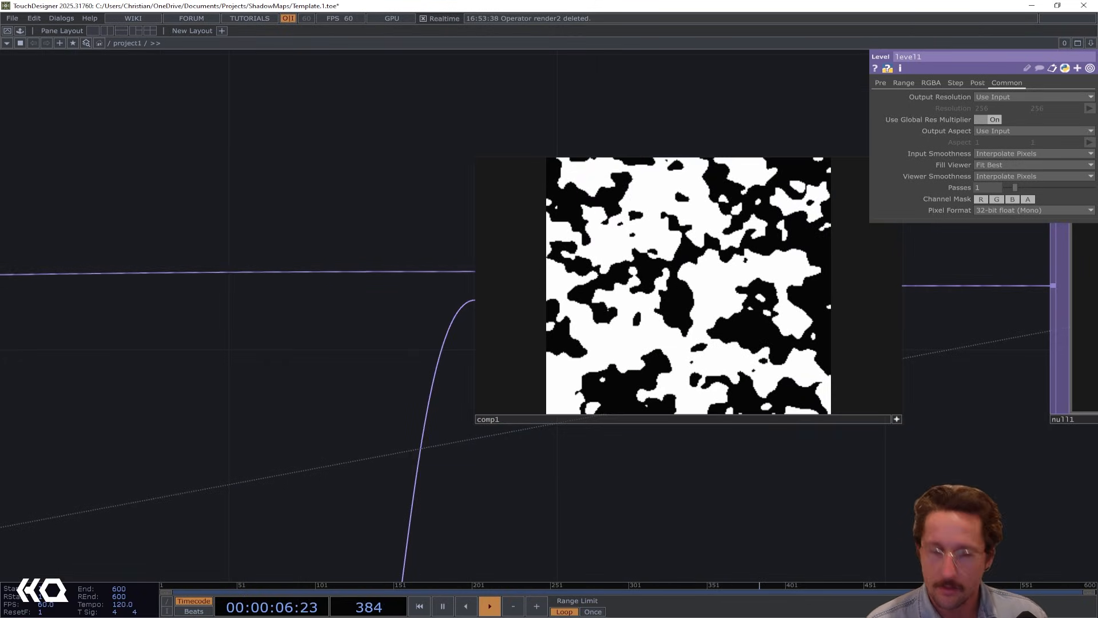
key(d)
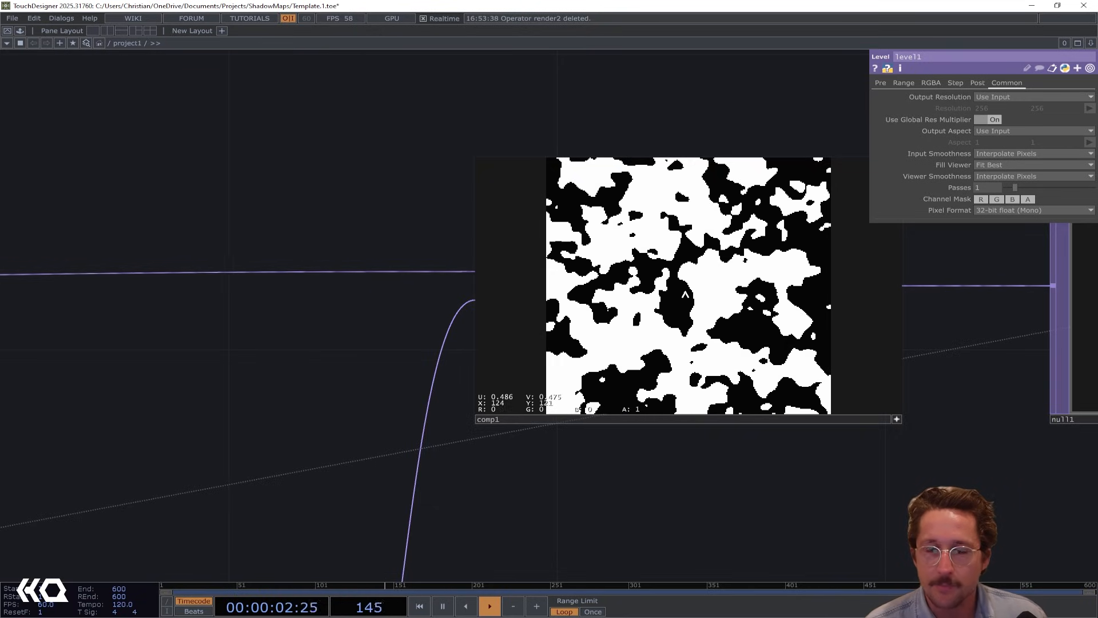
key(h)
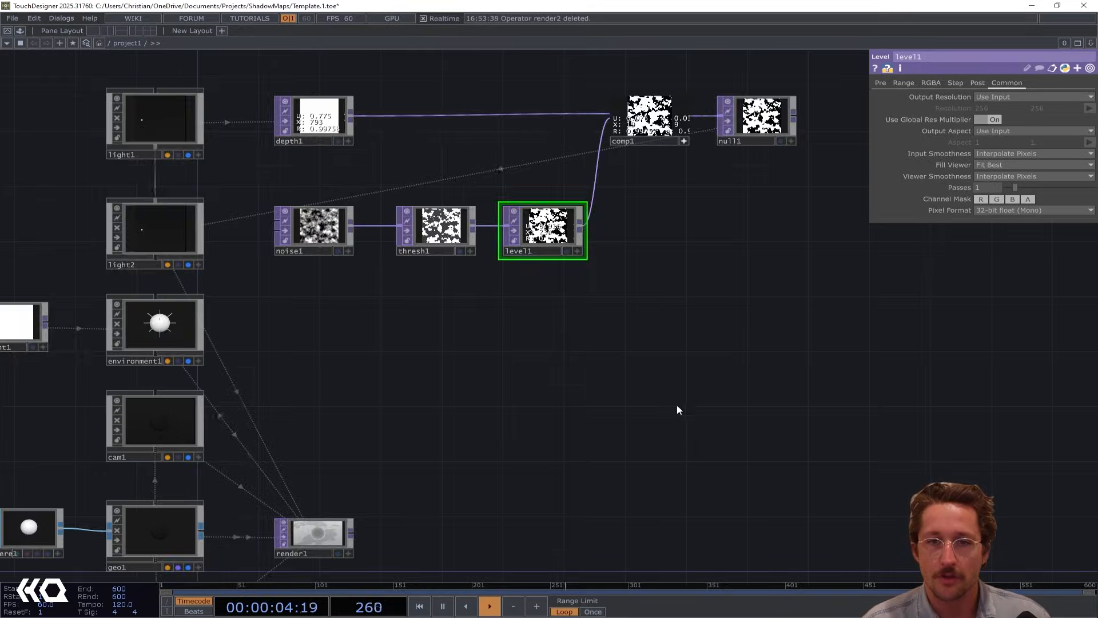
- Examine the noise-shaped shadows around the sphere in render1
drag(678, 406, 718, 248)
scroll(375, 389, up, 4)
scroll(257, 393, up, 1)
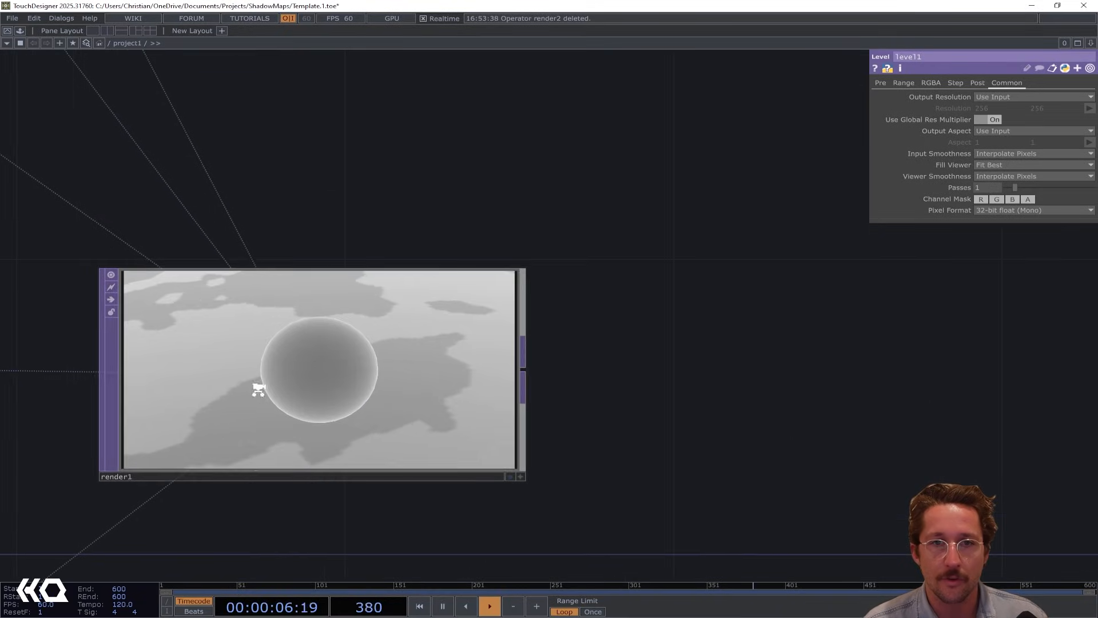
scroll(258, 390, down, 2)
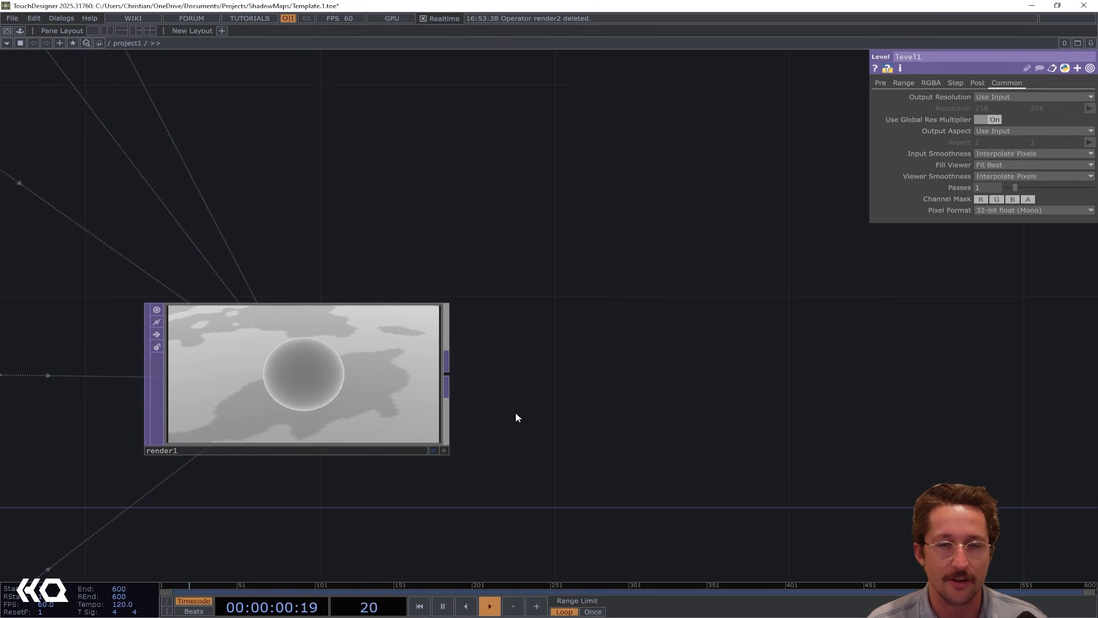
- Set noise1's Period to 2 and its Seed to 1057, and check the shadows in render1
scroll(516, 413, down, 3)
drag(564, 280, 590, 403)
scroll(590, 403, down, 3)
drag(585, 357, 593, 306)
click(464, 111)
scroll(593, 306, up, 2)
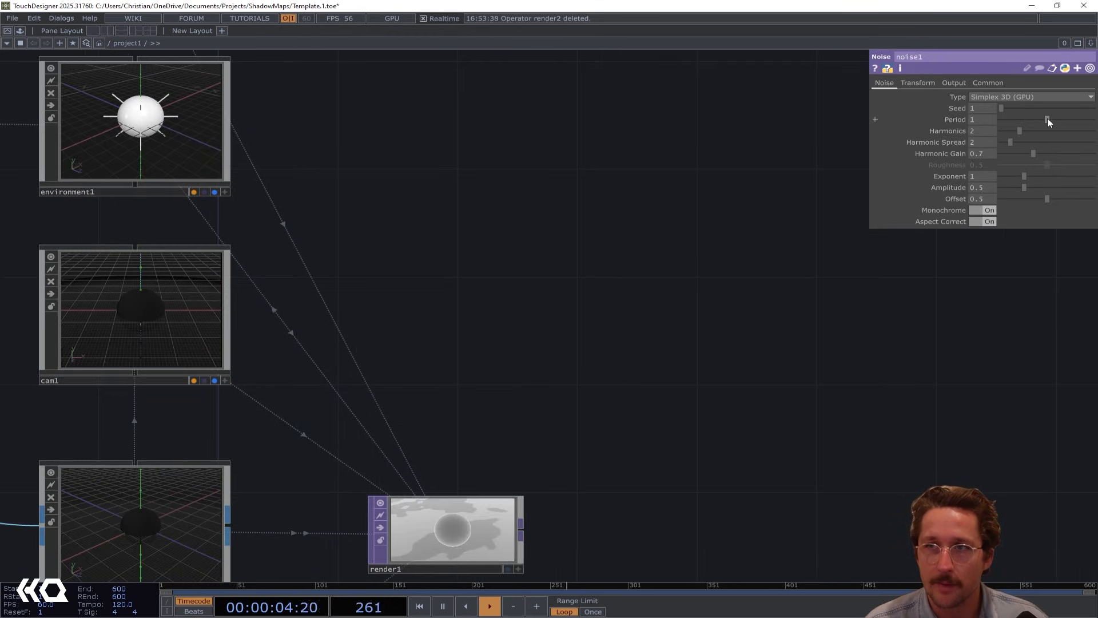
drag(1048, 120, 1093, 118)
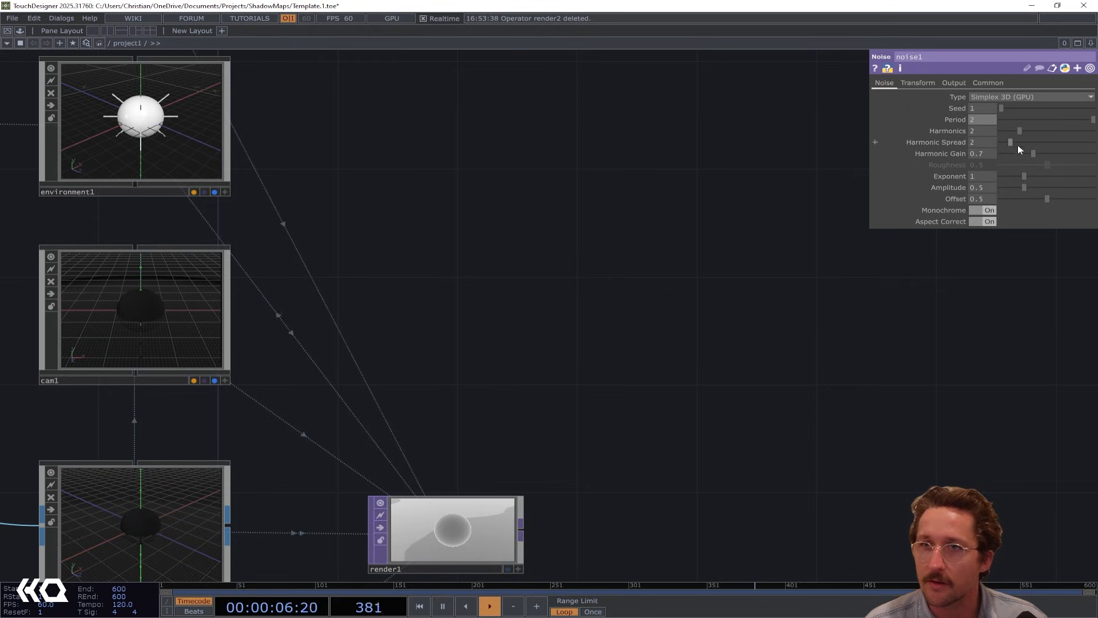
drag(1001, 108, 1010, 107)
drag(567, 431, 625, 322)
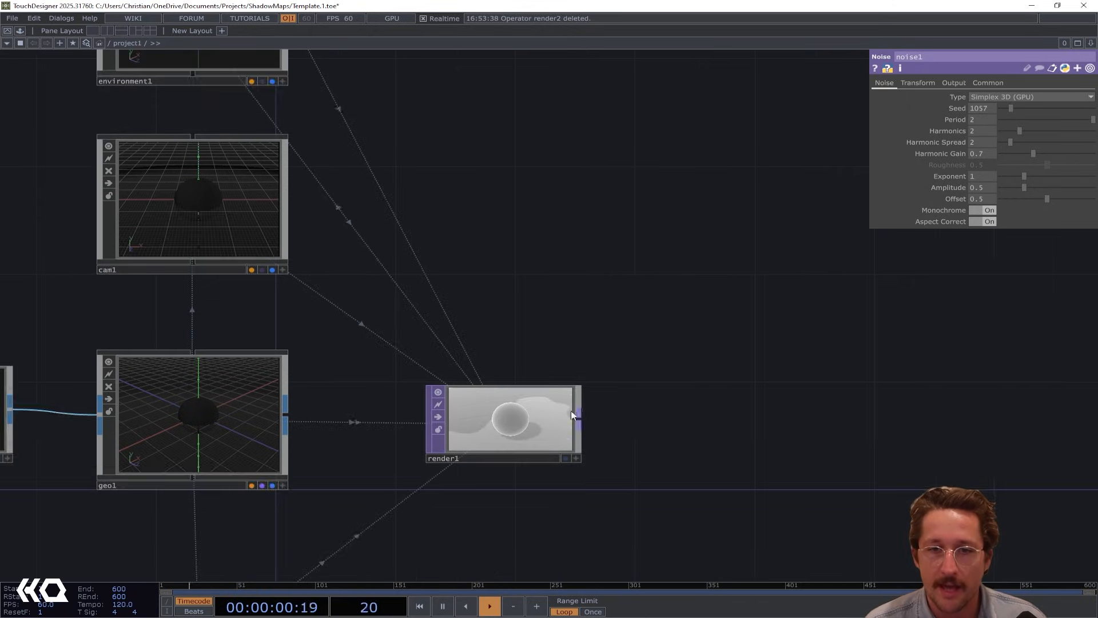
scroll(538, 398, up, 5)
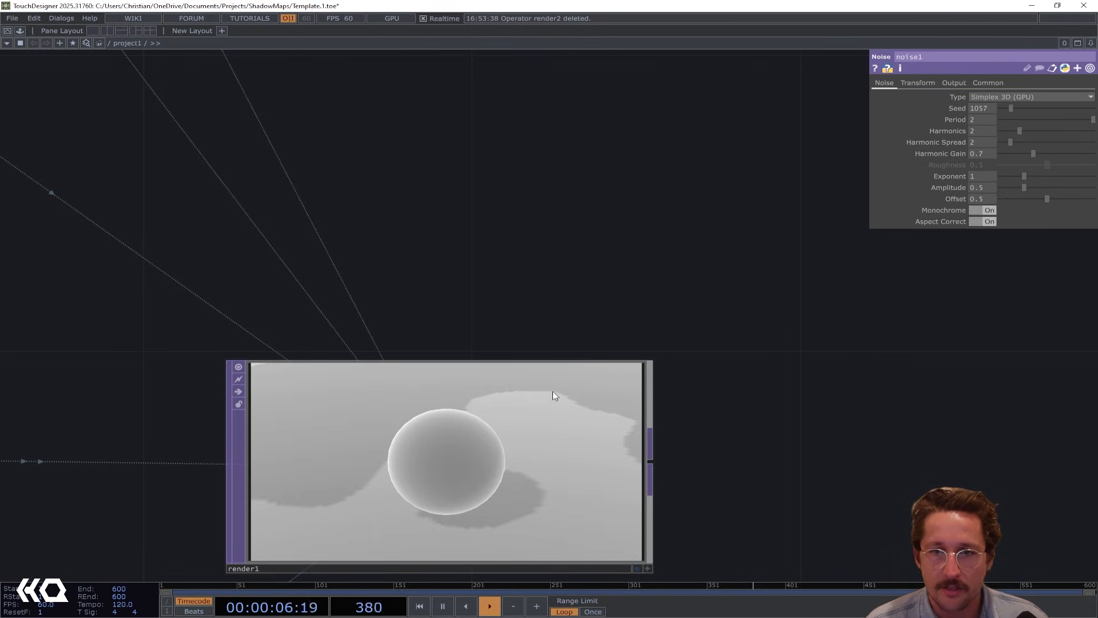
- Set noise1's resolution to 1024 by 1024
scroll(414, 438, down, 10)
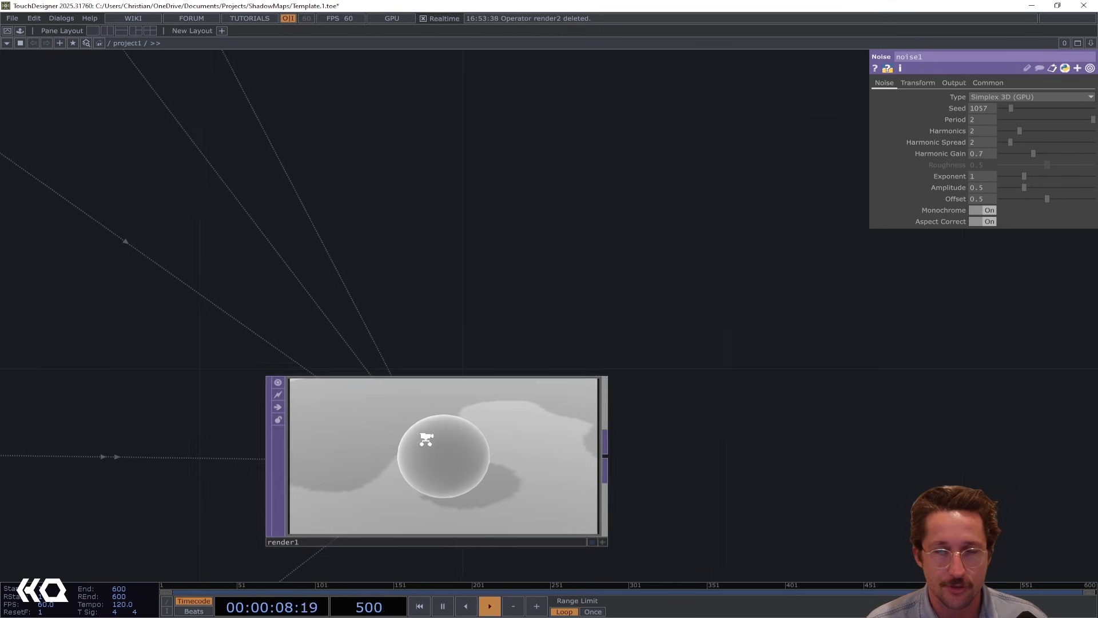
scroll(455, 324, up, 5)
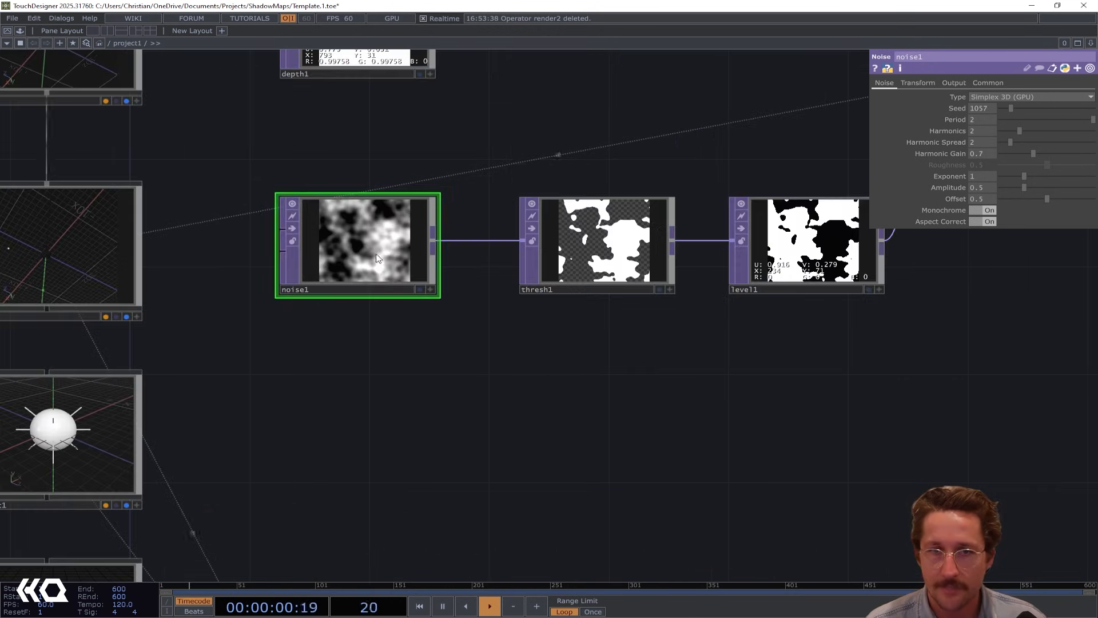
click(986, 83)
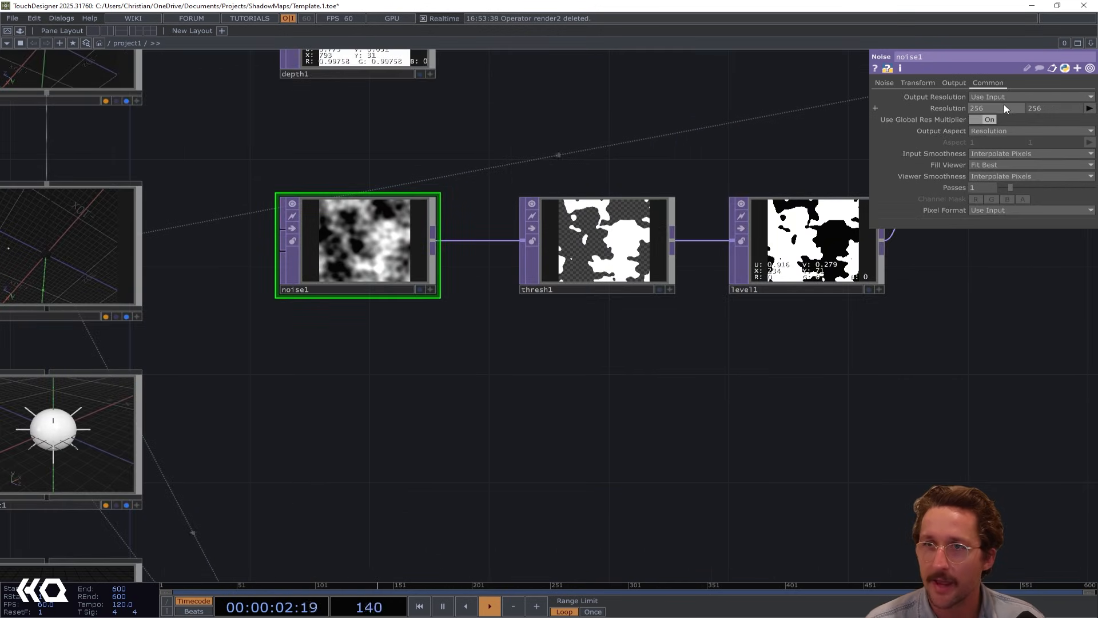
text(102)
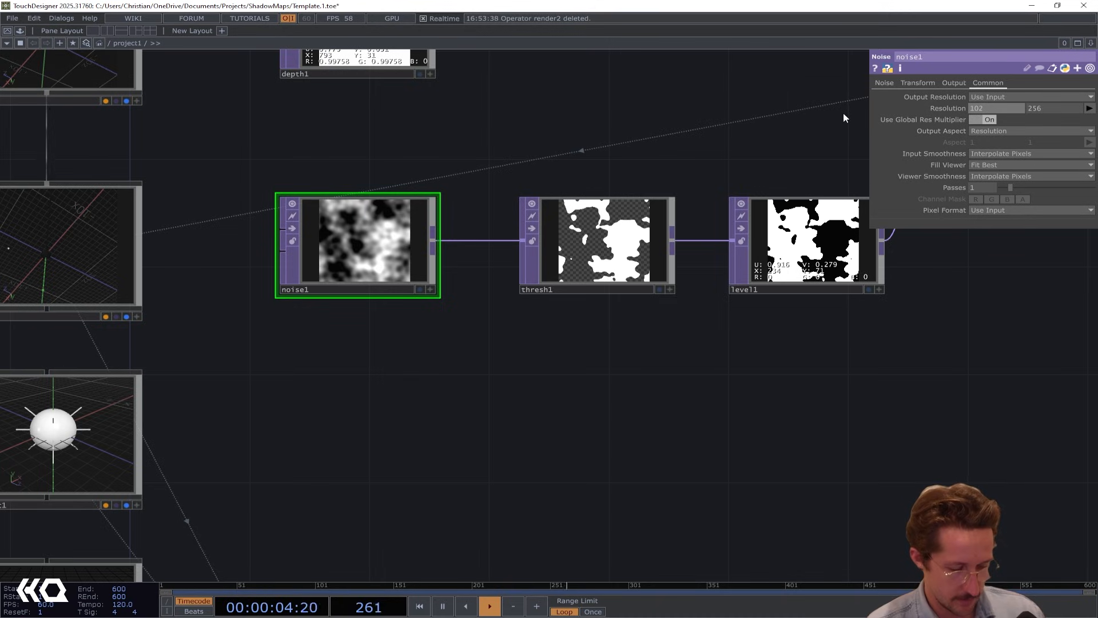
text(4)
key(Tab)
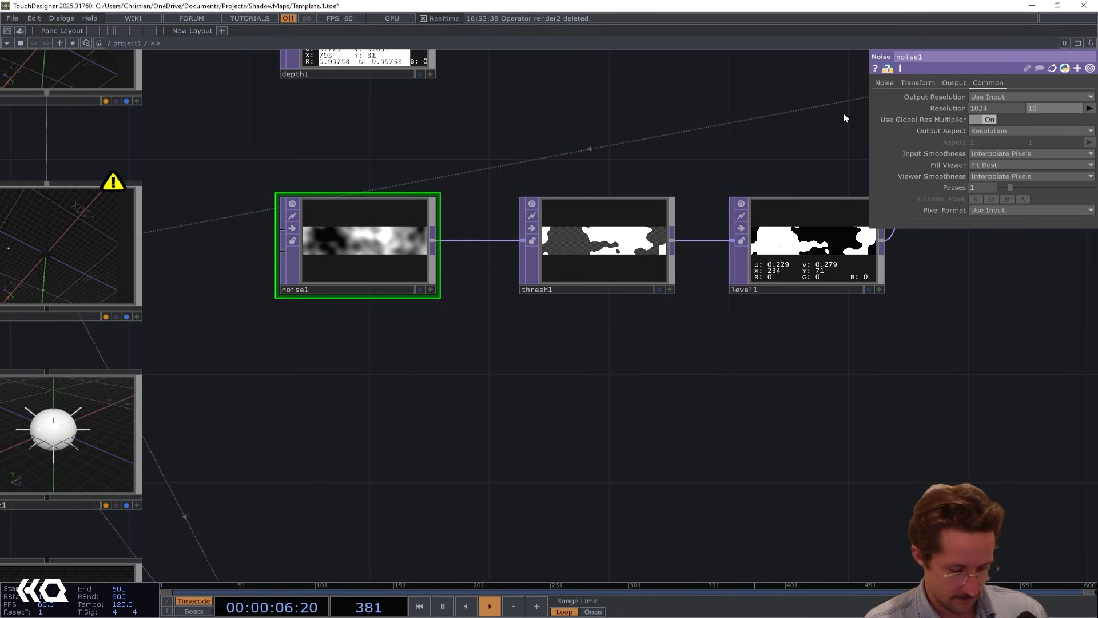
text(1024)
key(Return)
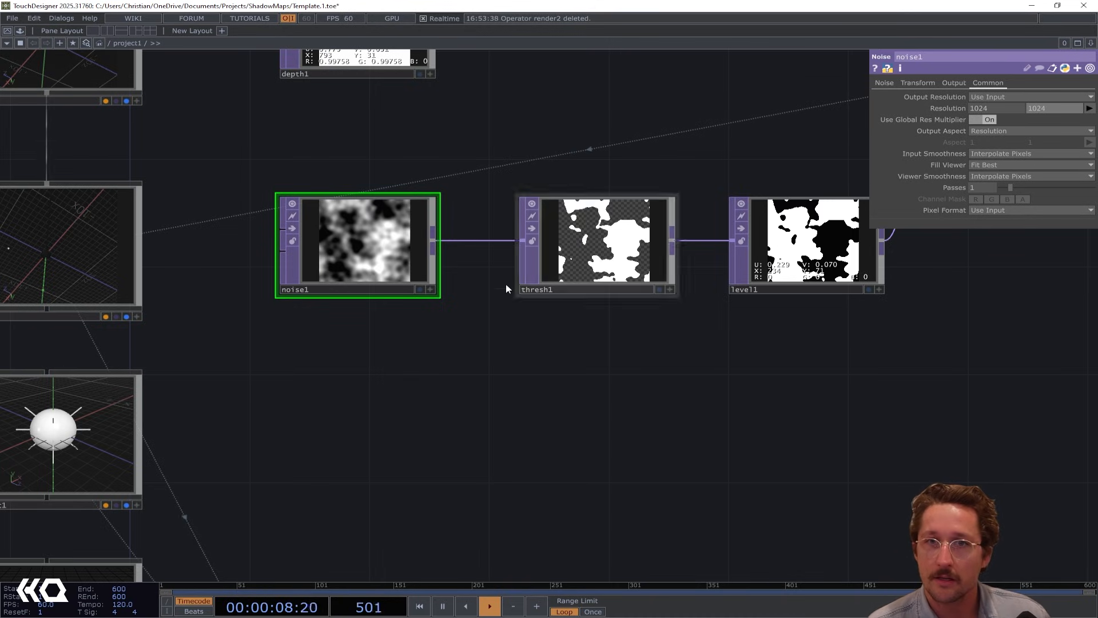
- Inspect the edges of the shadows in render1 up close
drag(511, 344, 458, 231)
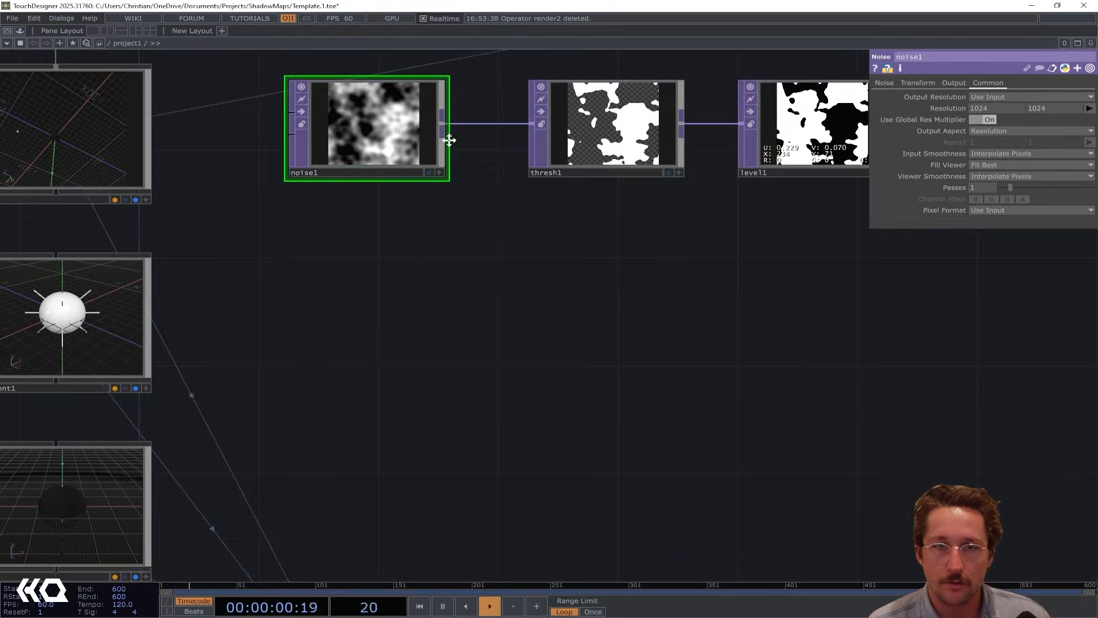
drag(457, 515, 515, 303)
scroll(446, 418, up, 5)
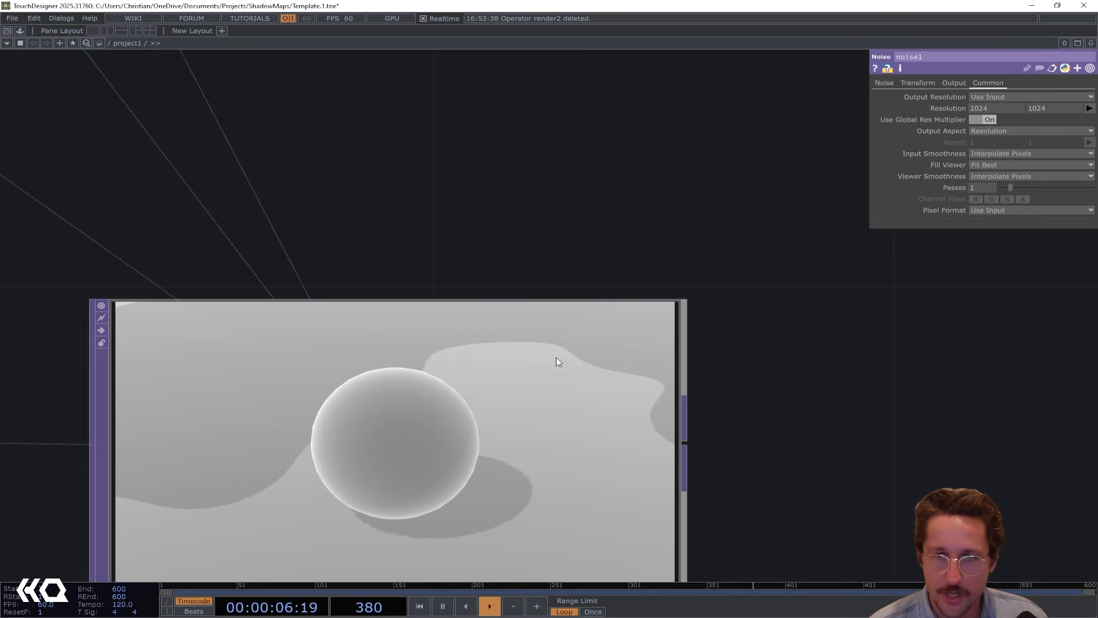
scroll(629, 375, down, 6)
- Animate noise1 by entering the expression absTime.seconds for its Z translation
drag(731, 216, 556, 387)
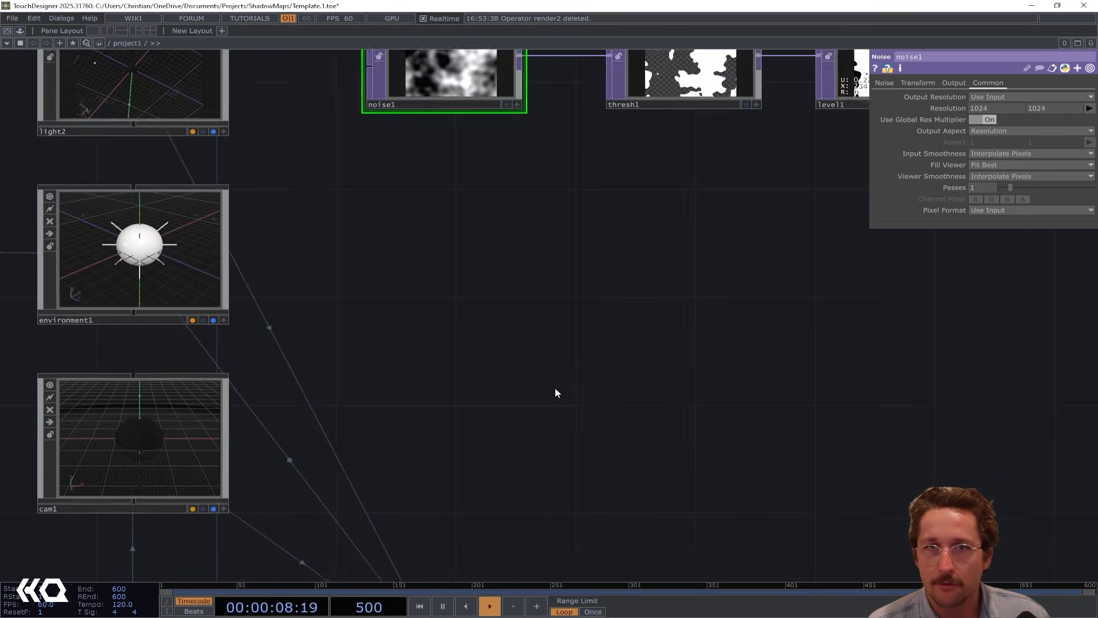
scroll(555, 393, down, 2)
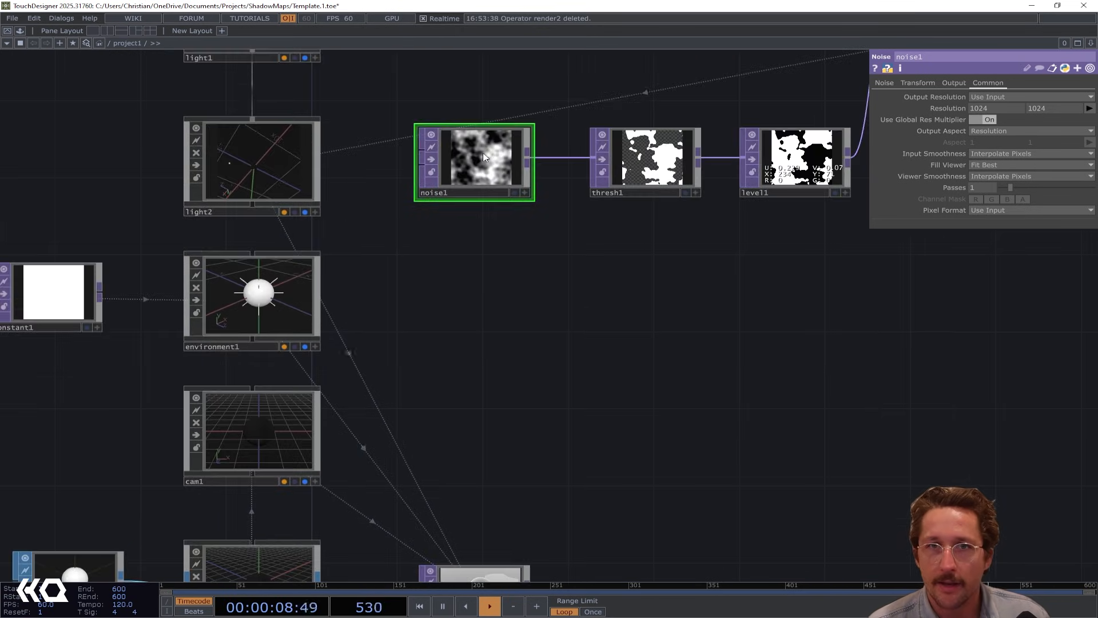
click(883, 83)
click(918, 83)
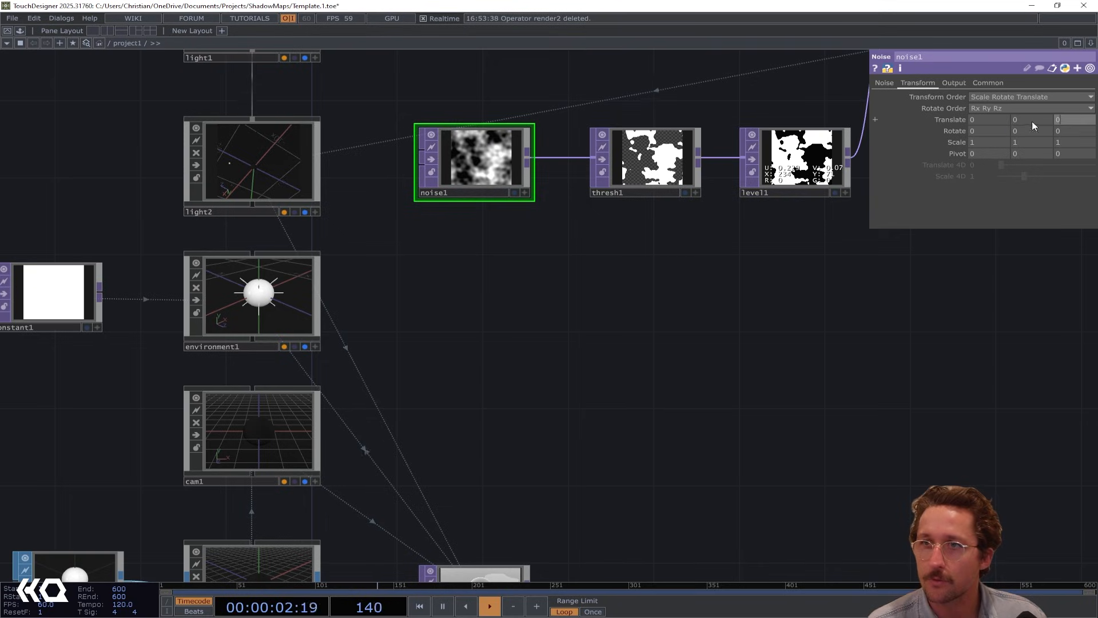
text(absTim)
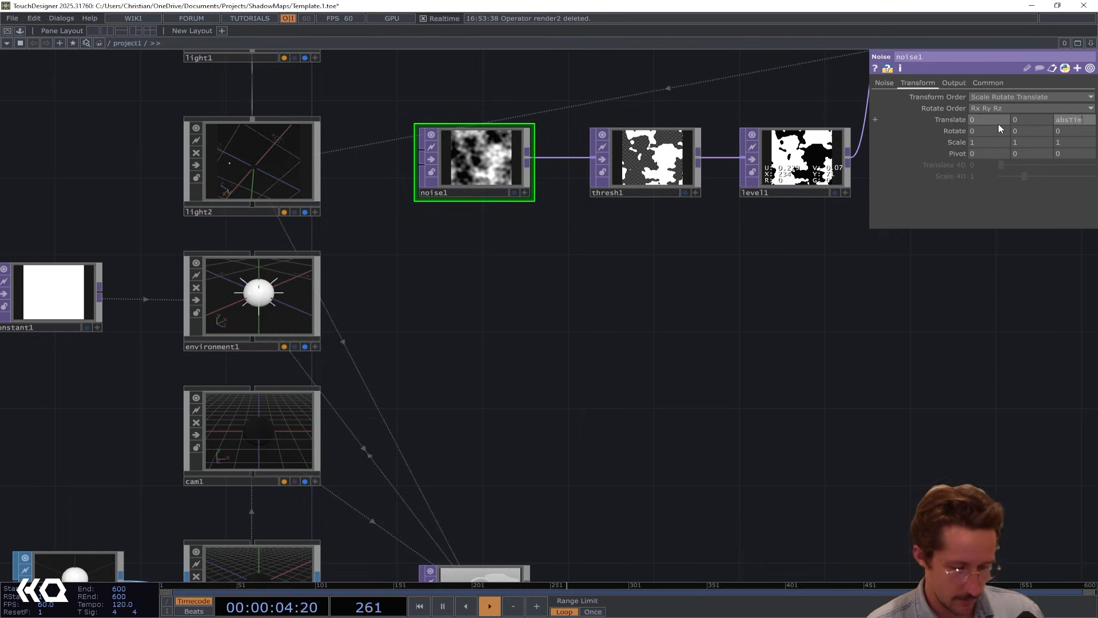
text(e.seconds)
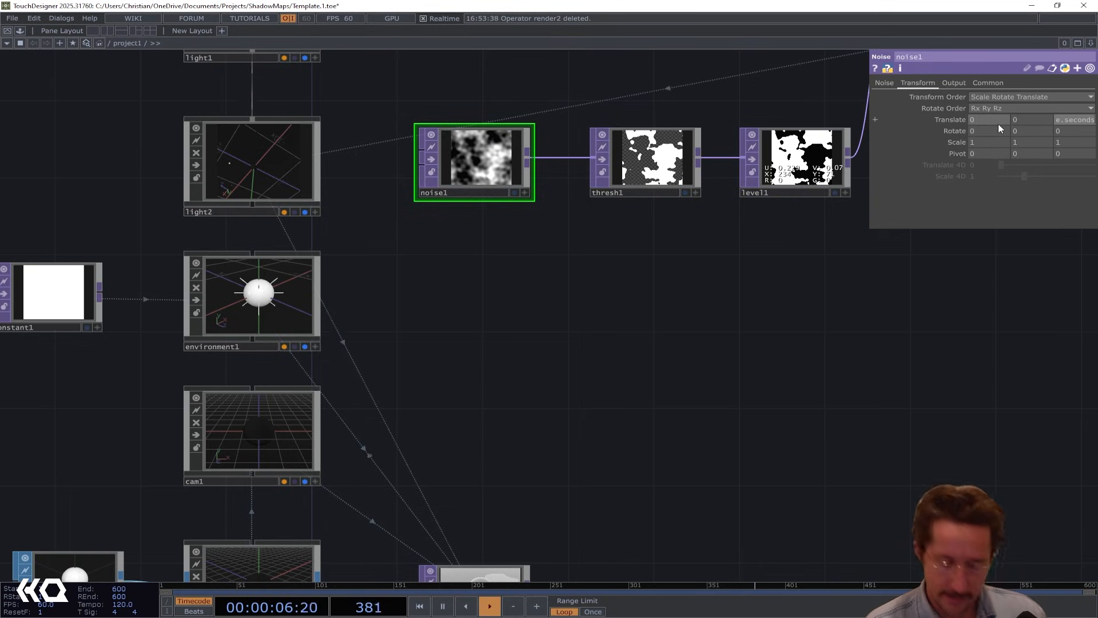
key(Return)
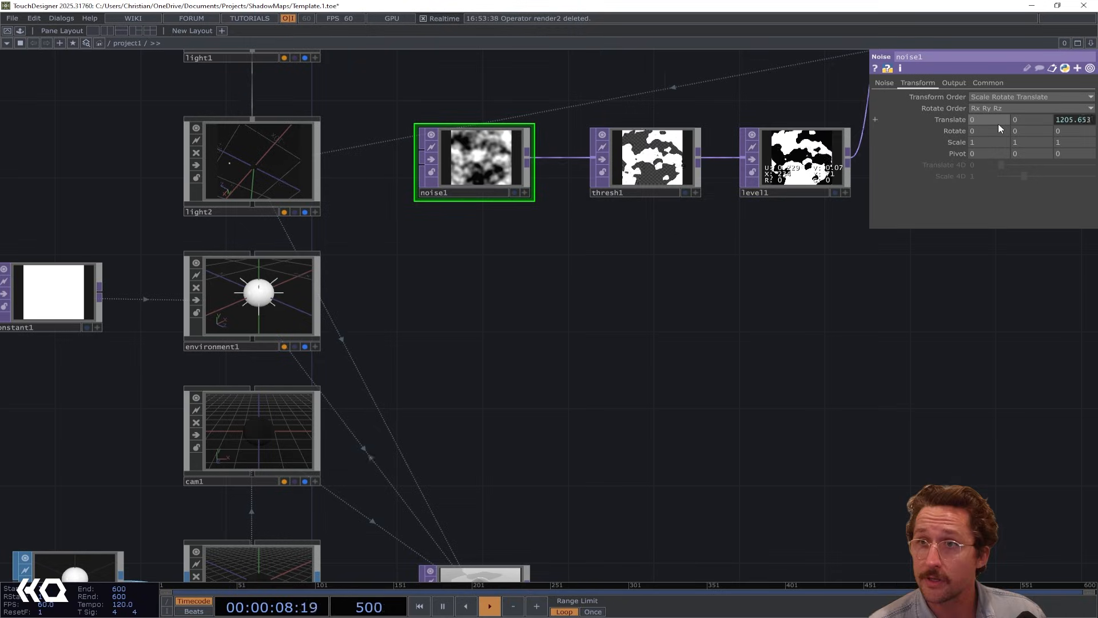
- Examine the animated noise shadows on the sphere and ground plane in render1
drag(663, 318, 598, 191)
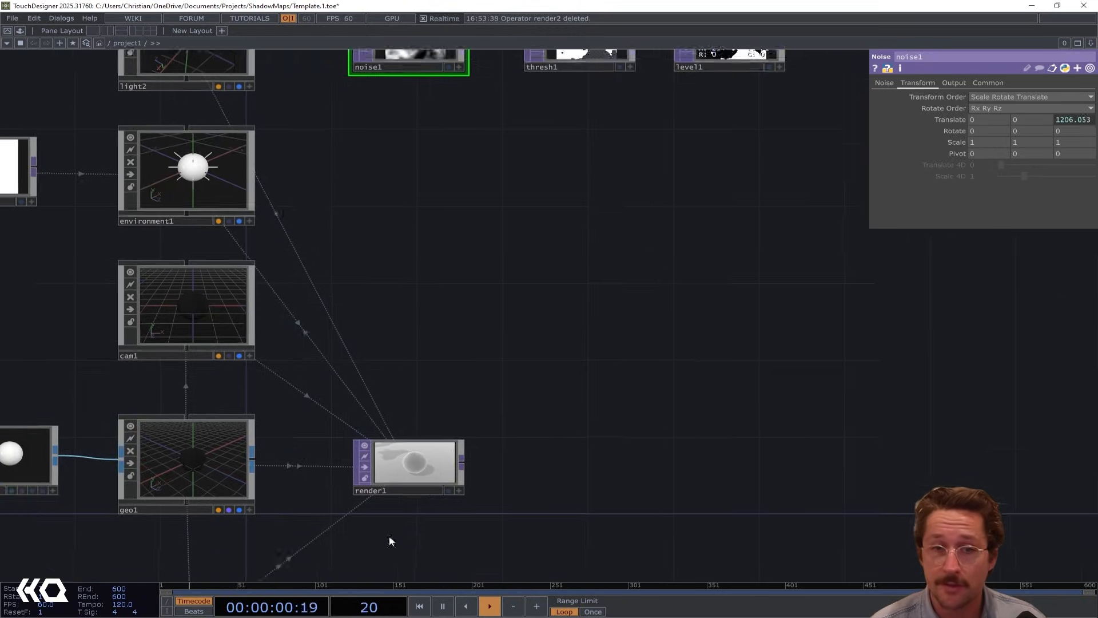
scroll(403, 495, up, 6)
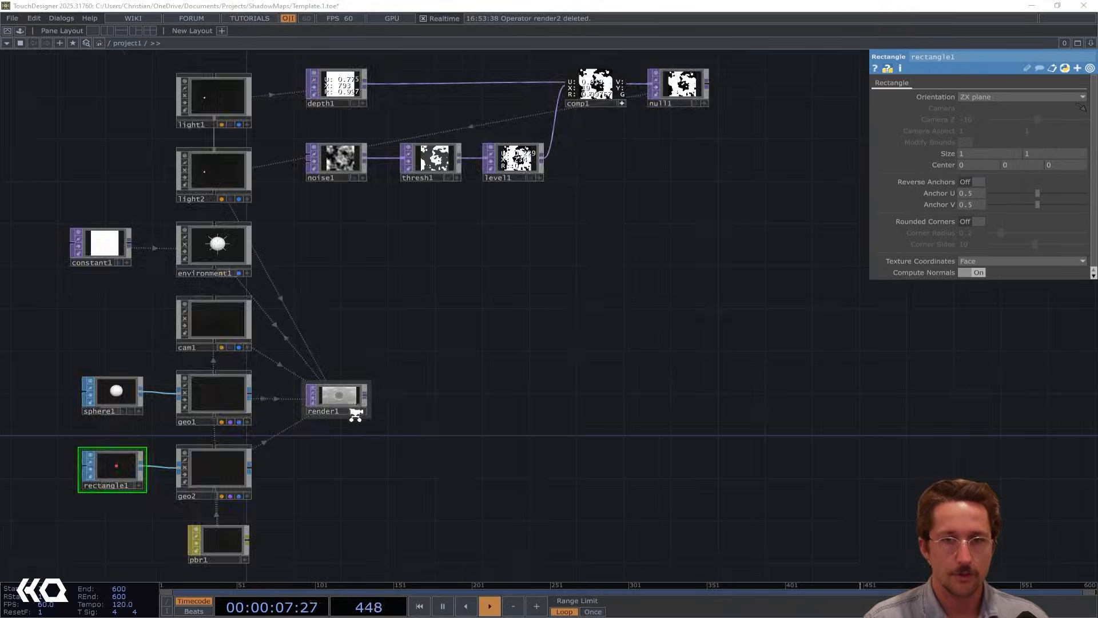
scroll(320, 378, up, 5)
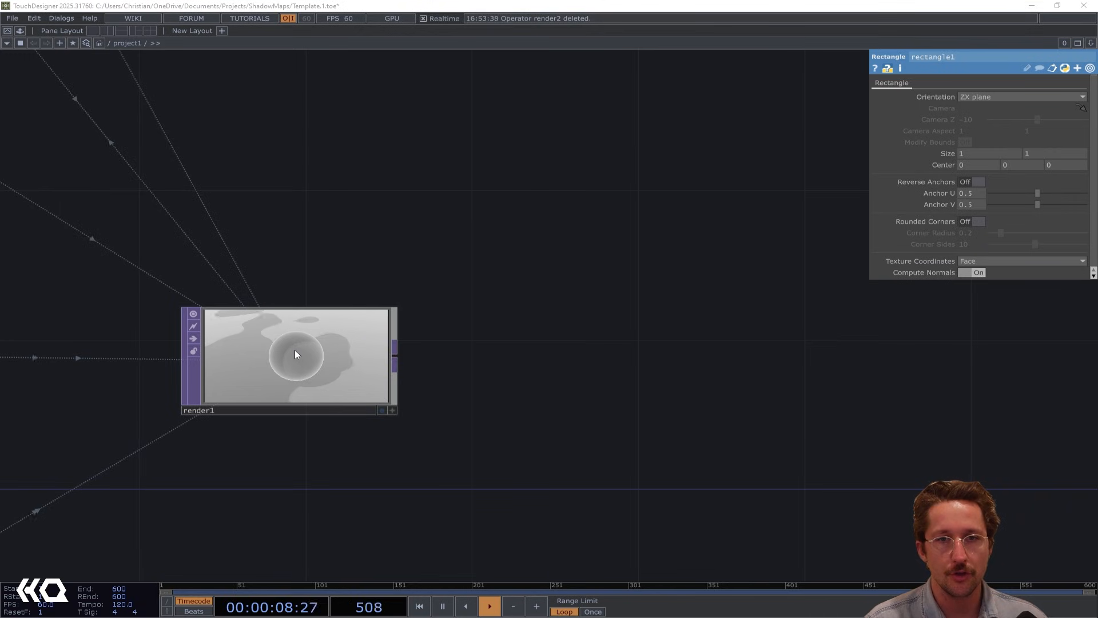
- Set noise1's period to 0.04 for a much finer shadow pattern
scroll(293, 359, down, 2)
scroll(286, 357, up, 6)
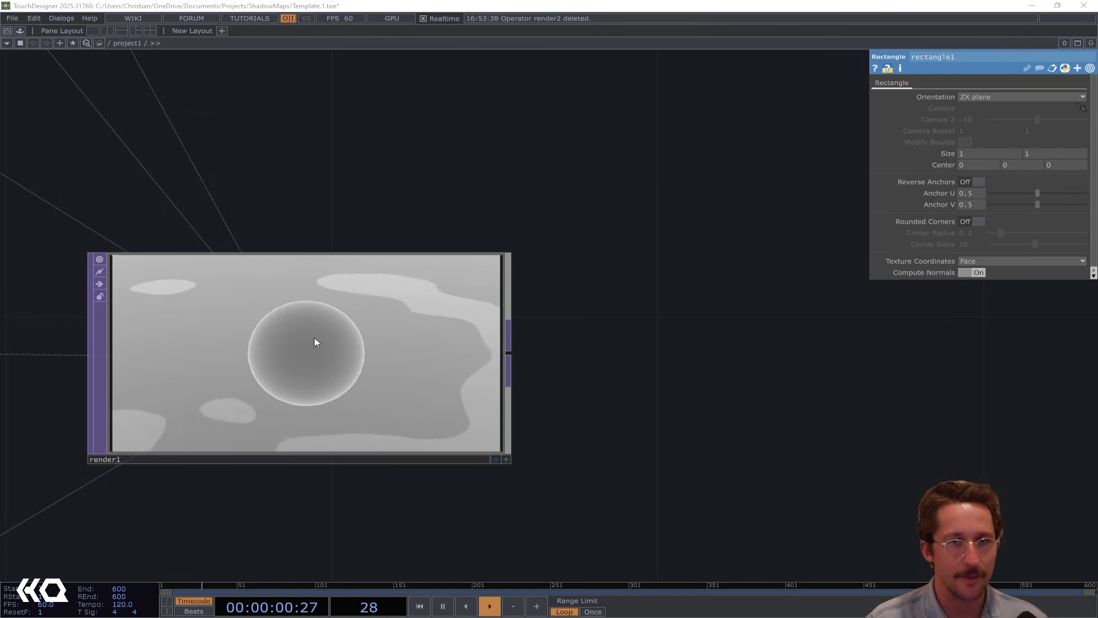
scroll(322, 341, down, 3)
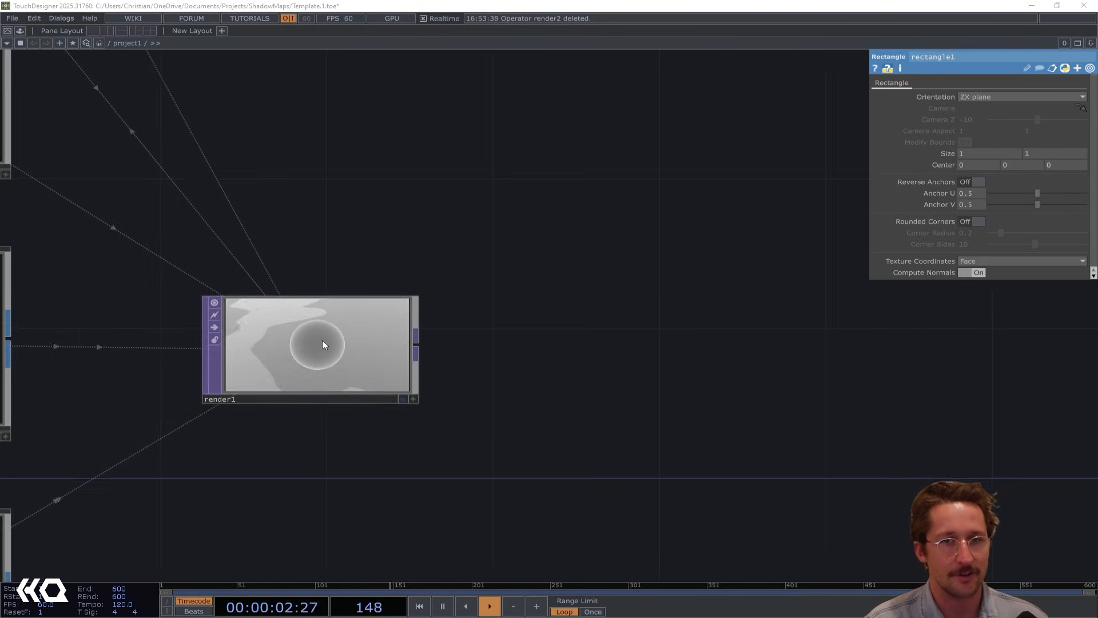
scroll(321, 341, down, 5)
drag(352, 264, 384, 393)
click(350, 181)
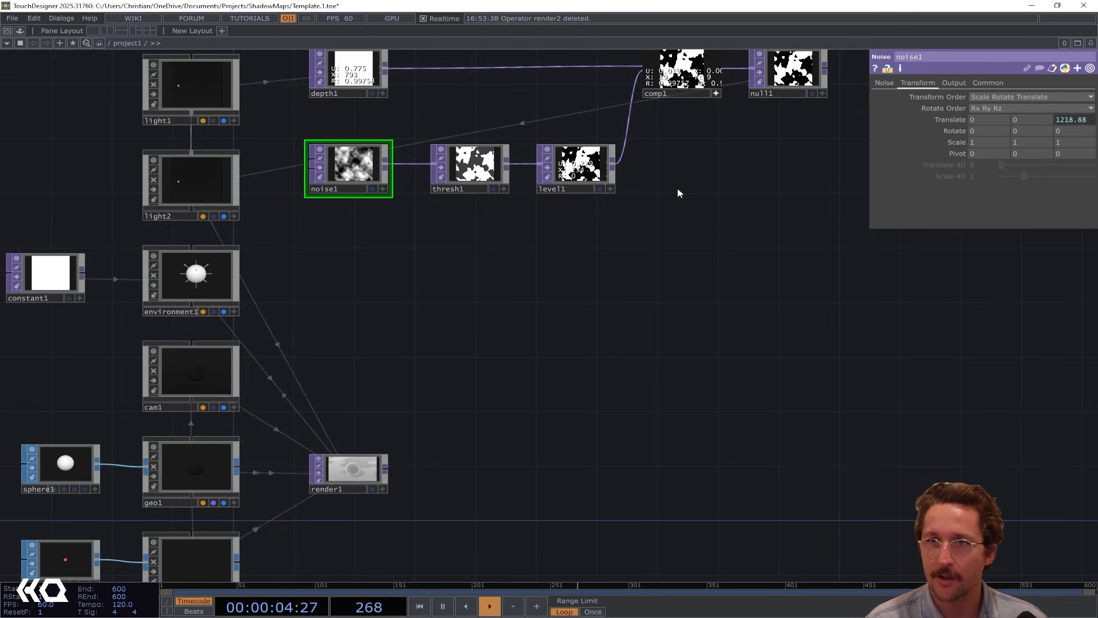
click(884, 83)
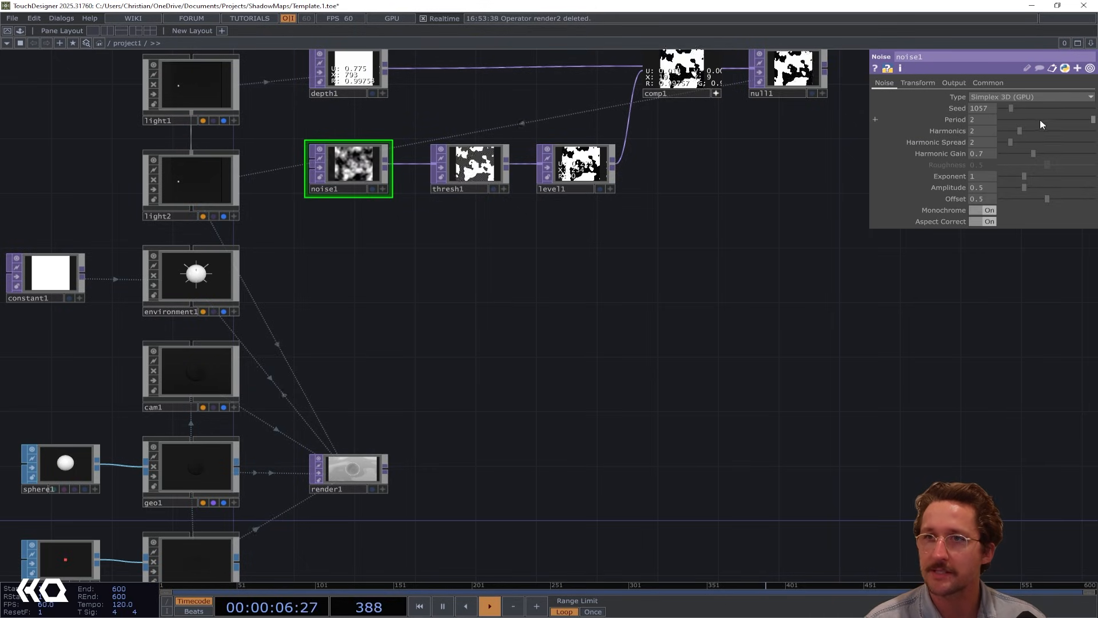
drag(1045, 119, 1007, 122)
scroll(359, 479, up, 5)
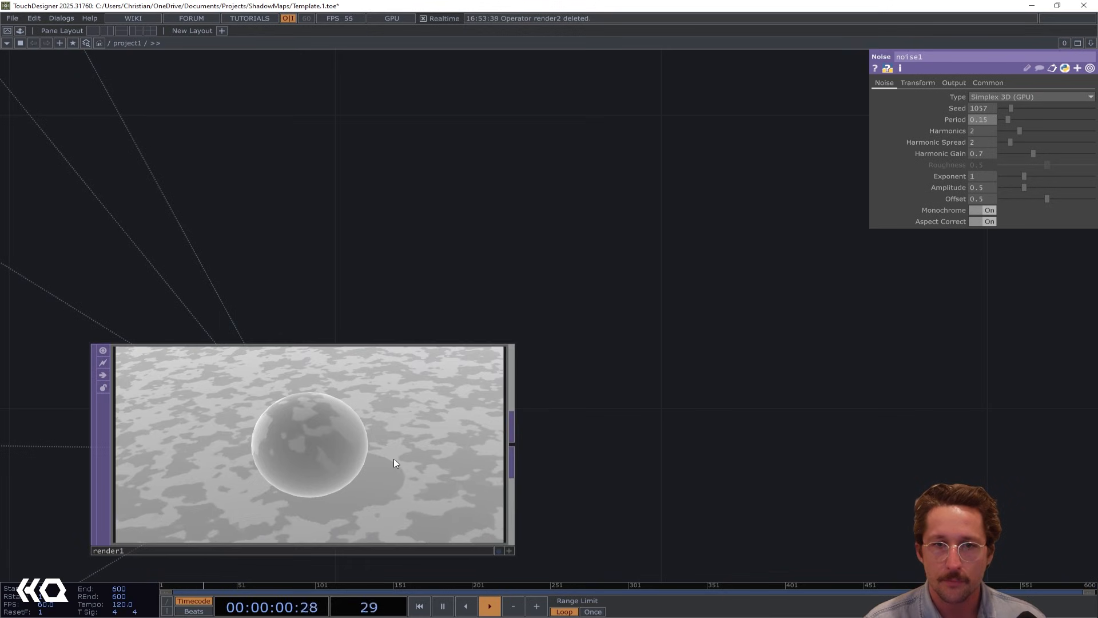
drag(1009, 124, 1002, 119)
drag(586, 462, 687, 381)
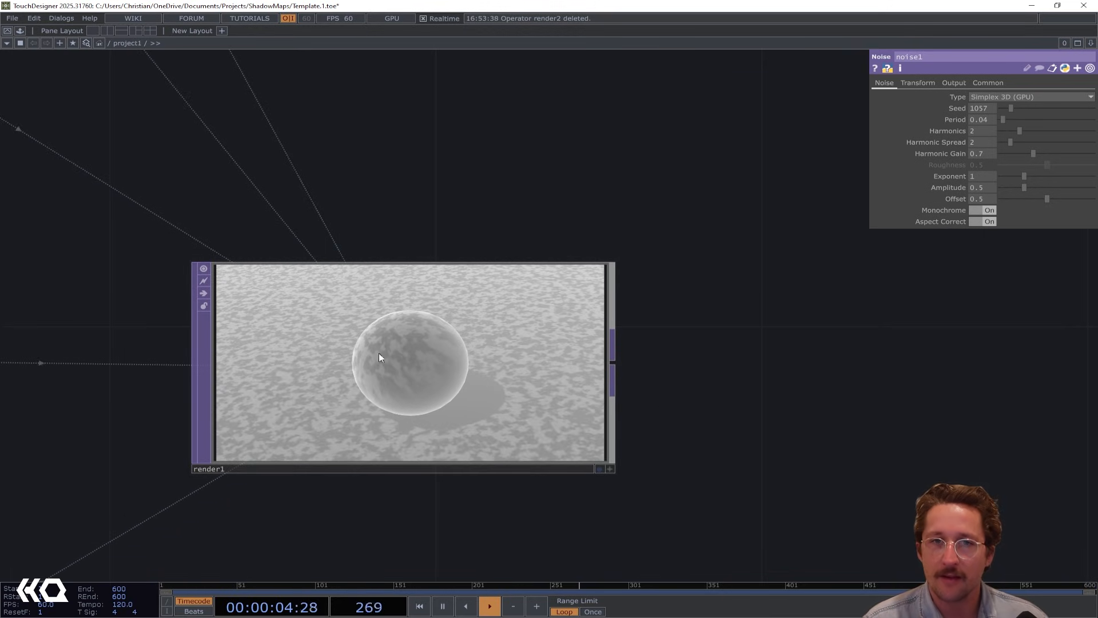
- Slow down the noise animation by changing noise1's Z translation expression to absTime.seconds * .1
click(917, 83)
click(1073, 120)
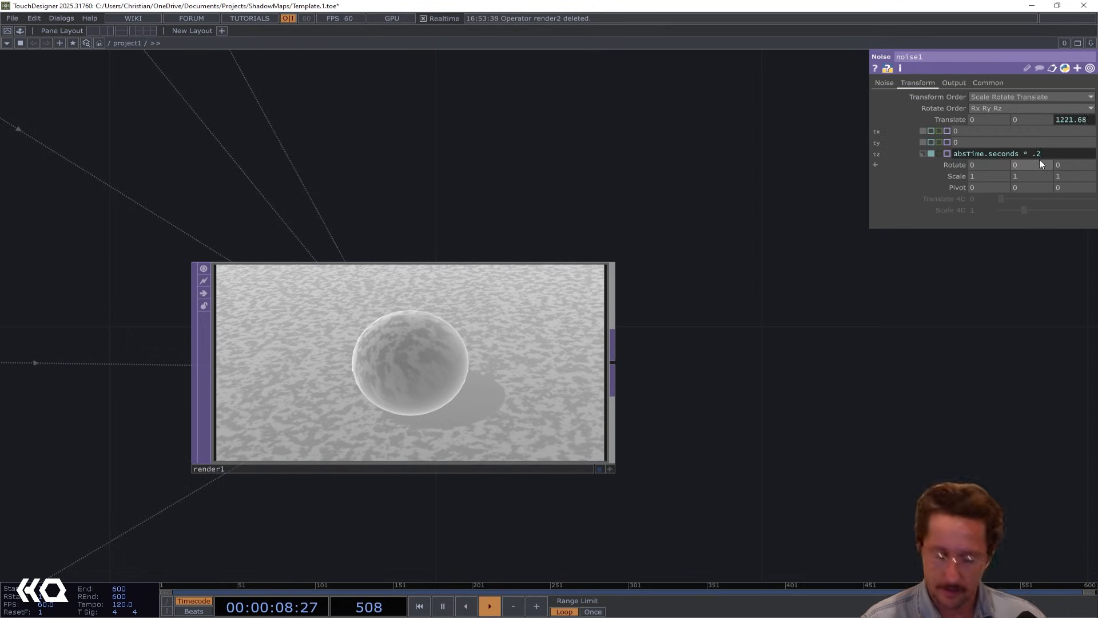
key(BackSpace)
text(1)
click(679, 370)
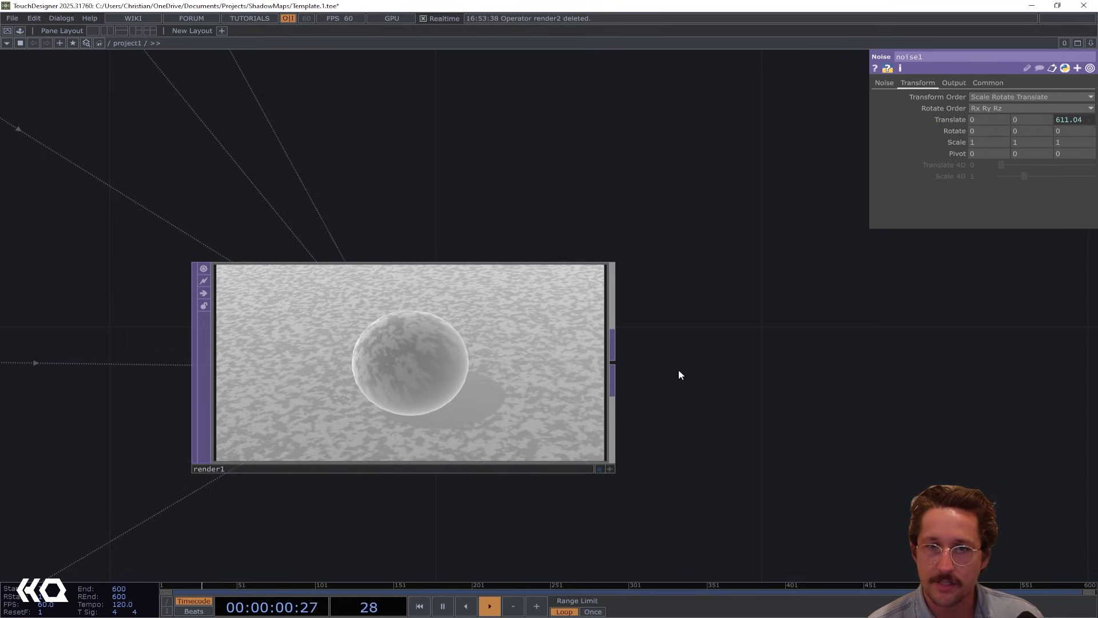
- Examine the fine noise shadows and the sphere's own cast shadow in render1 up close
scroll(489, 407, up, 3)
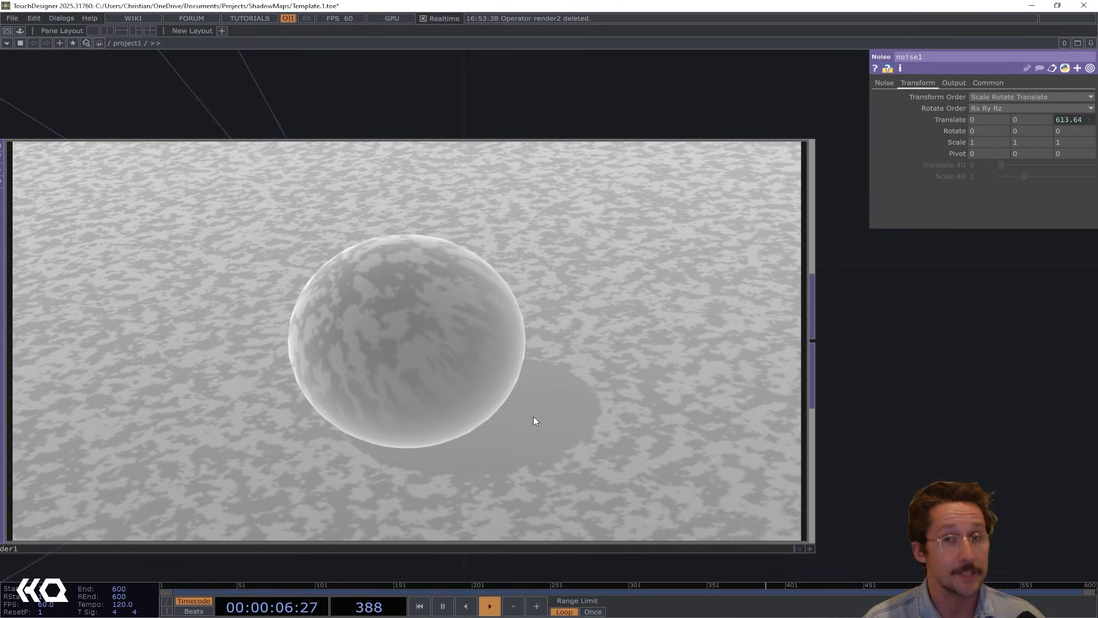
scroll(533, 416, down, 5)
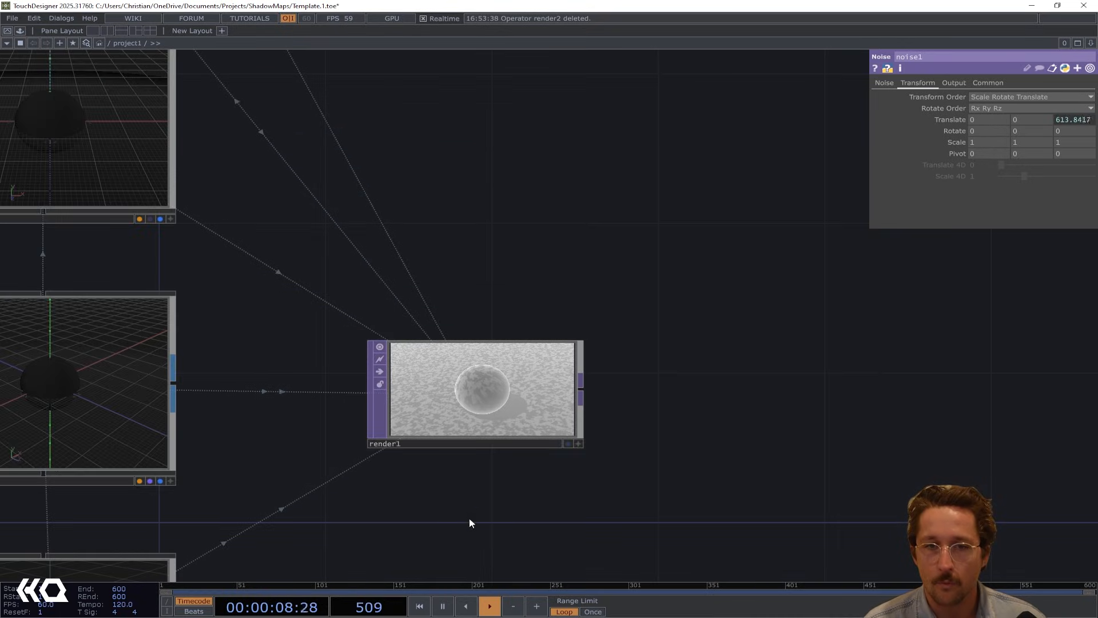
drag(492, 504, 519, 411)
scroll(495, 300, up, 4)
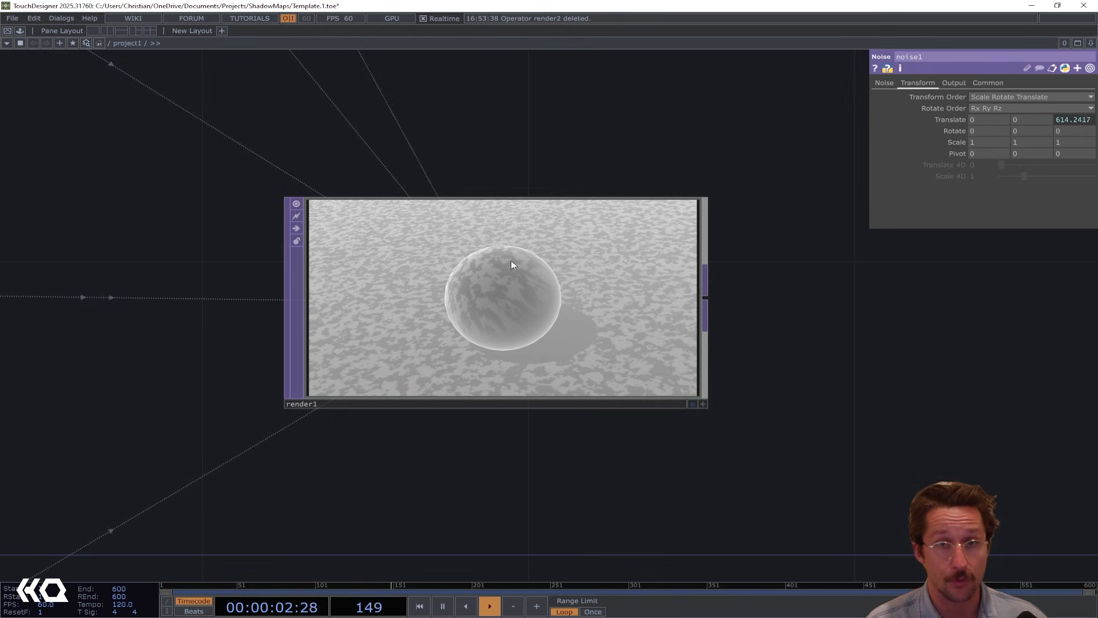
scroll(431, 273, up, 5)
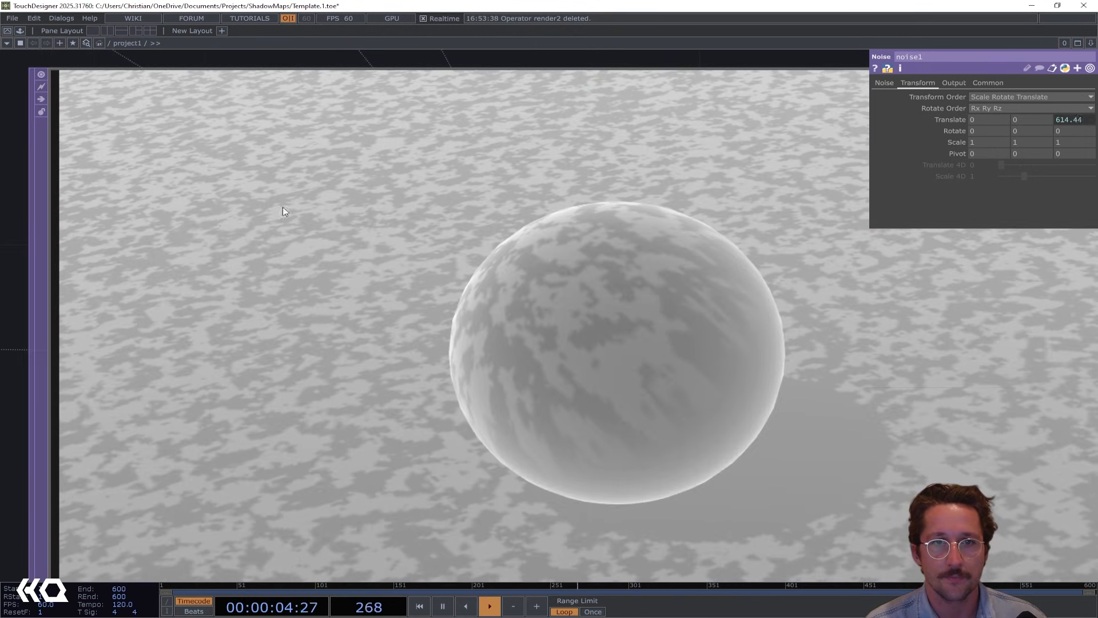
scroll(368, 226, down, 6)
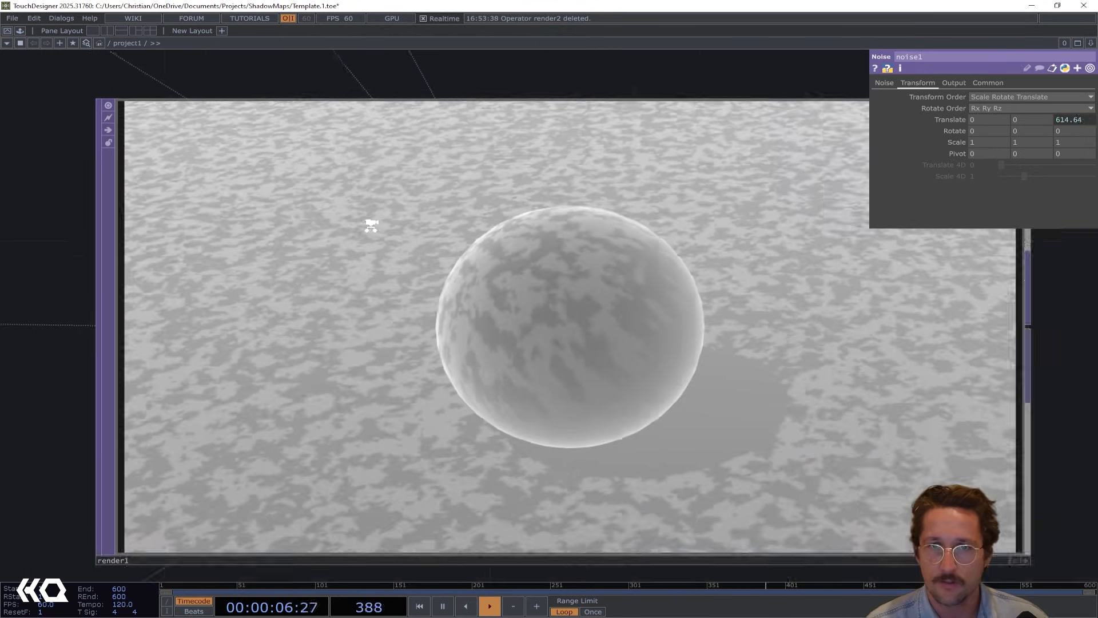
scroll(390, 207, down, 2)
drag(426, 252, 331, 423)
scroll(331, 423, down, 3)
- Move null1 further away from comp1 to leave a wider gap between the two operators
drag(486, 171, 306, 468)
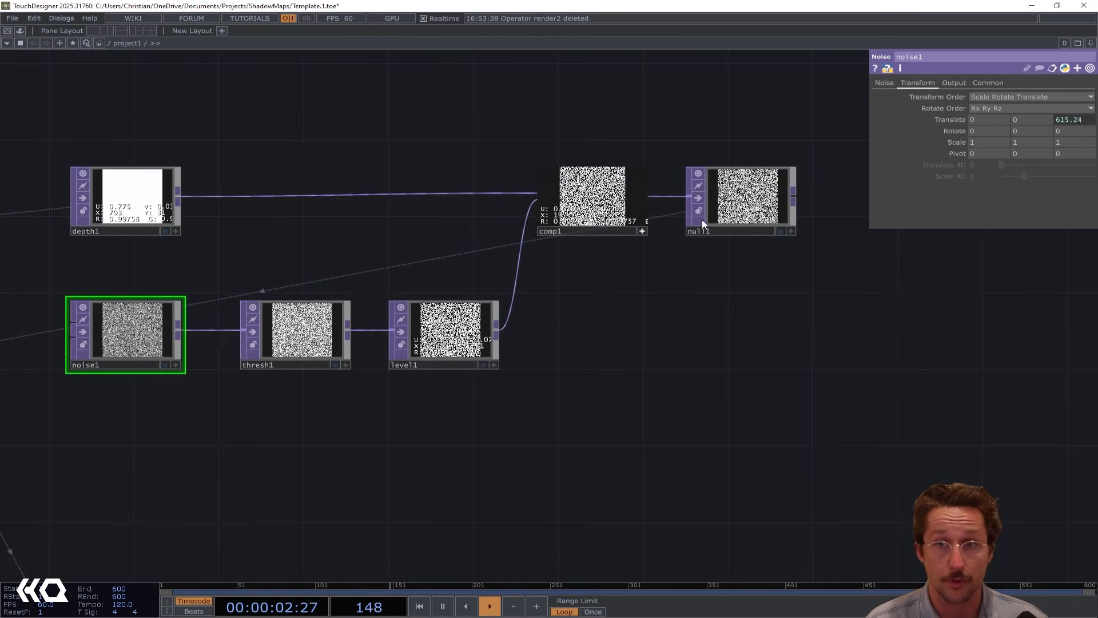
drag(728, 209, 792, 209)
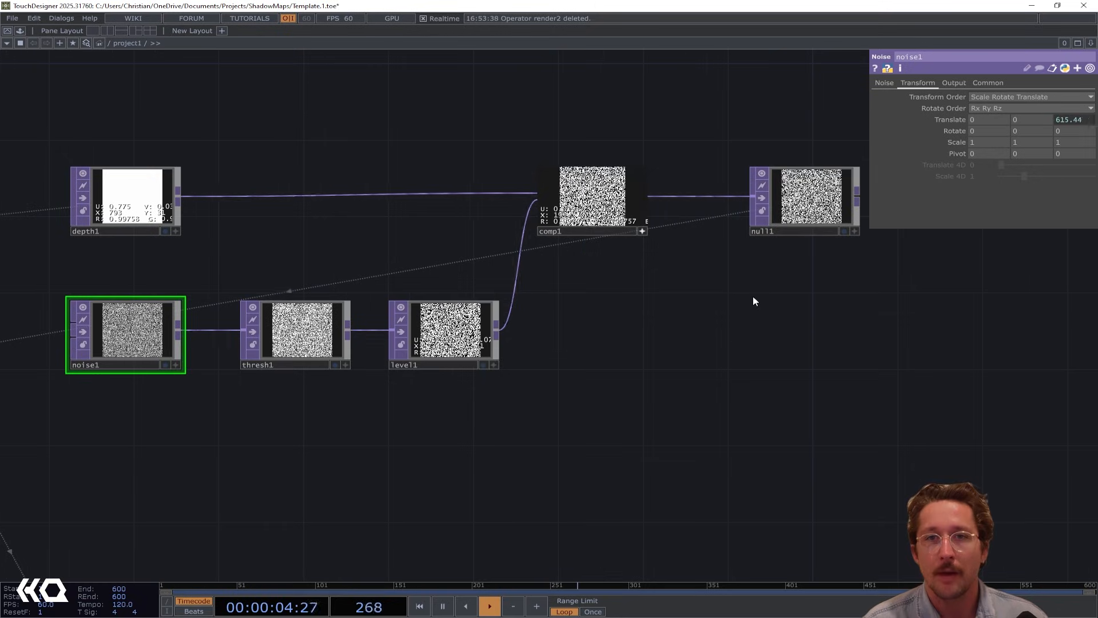
click(644, 231)
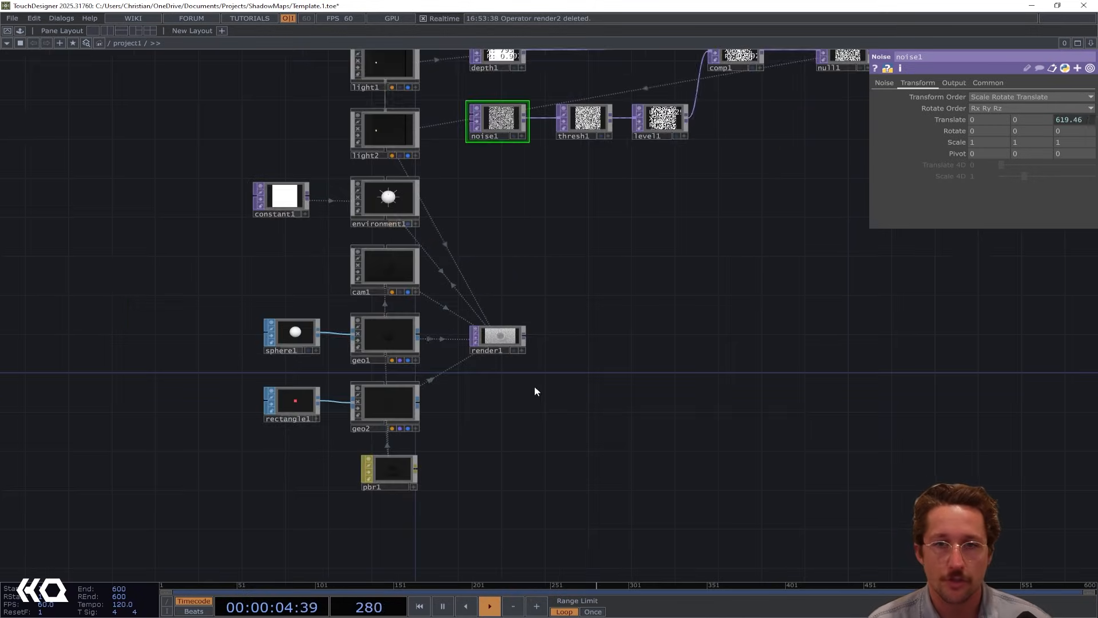
- Add a second color buffer to pbr1 and set it to output Normalized Shadow Strength
scroll(534, 388, up, 3)
drag(554, 375, 584, 365)
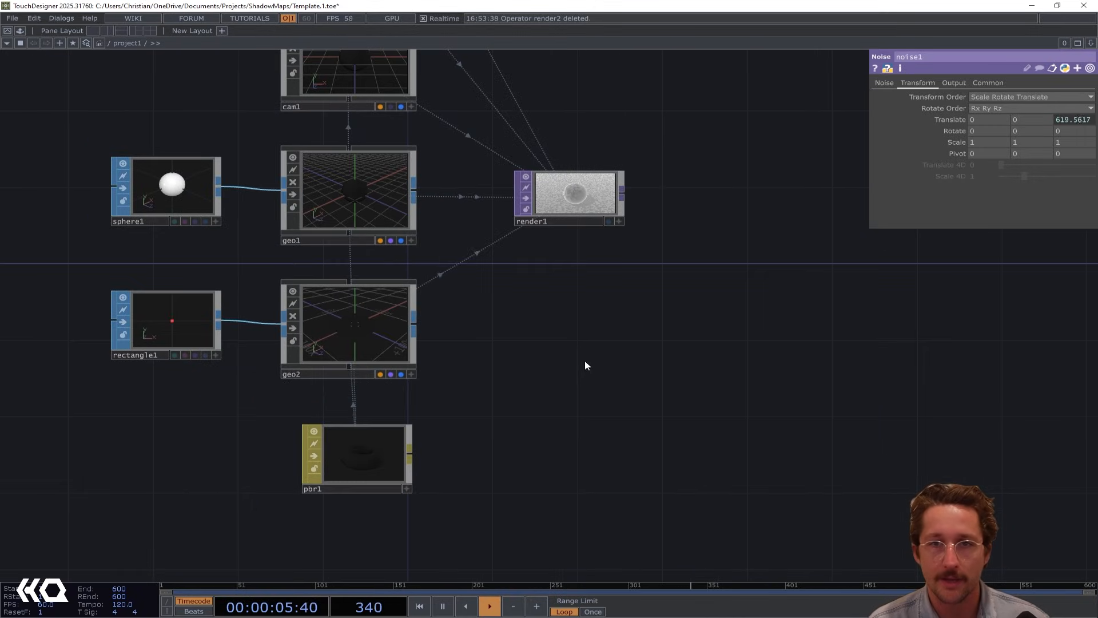
click(393, 451)
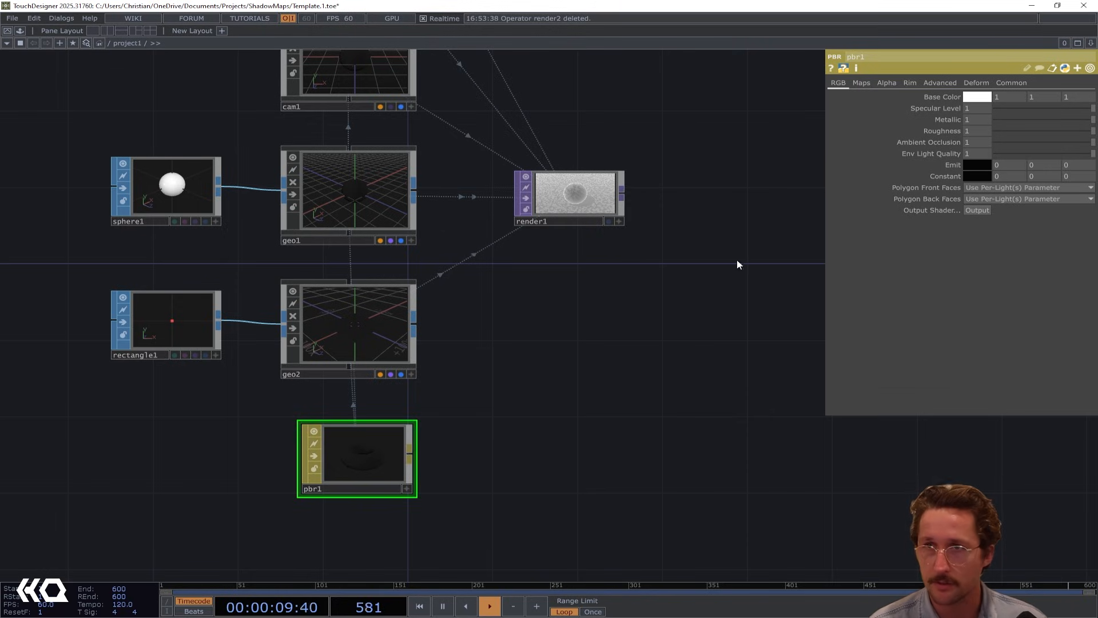
click(938, 83)
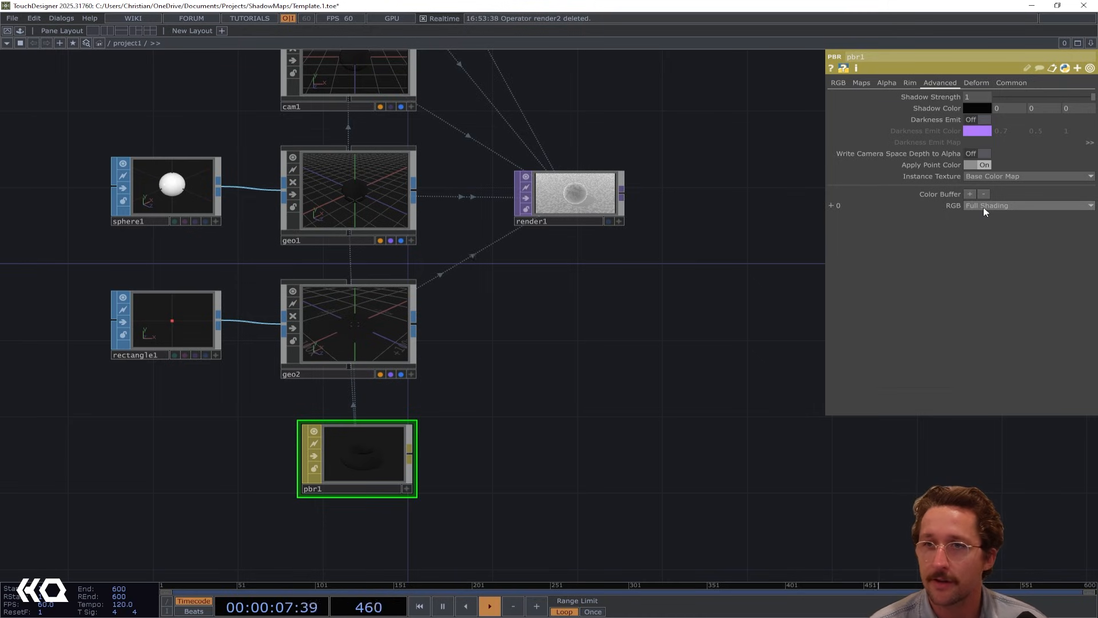
click(969, 193)
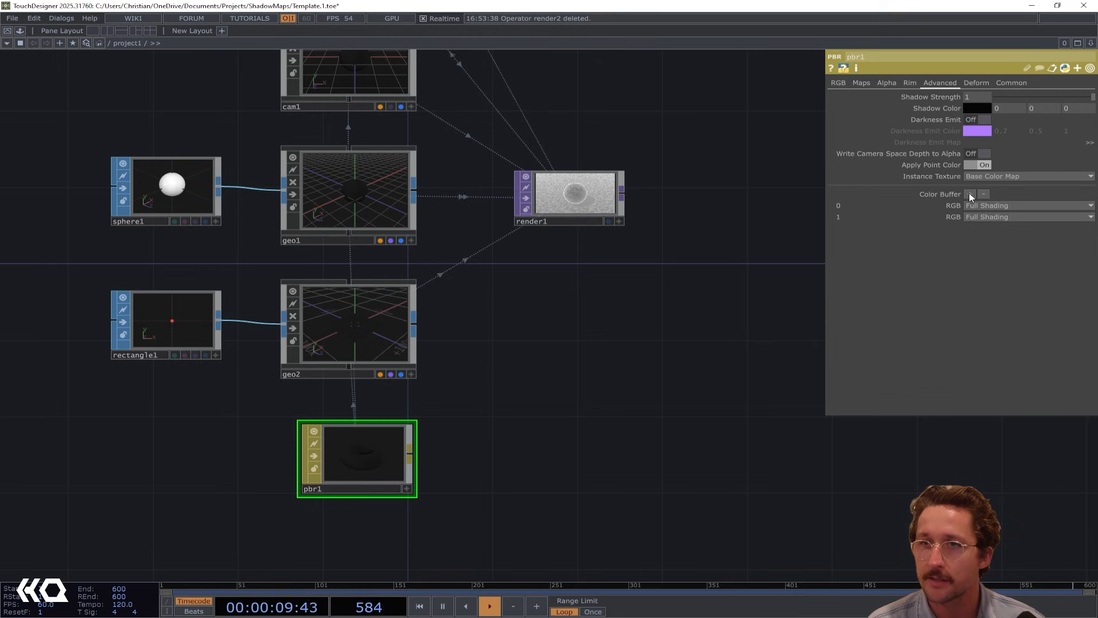
click(980, 218)
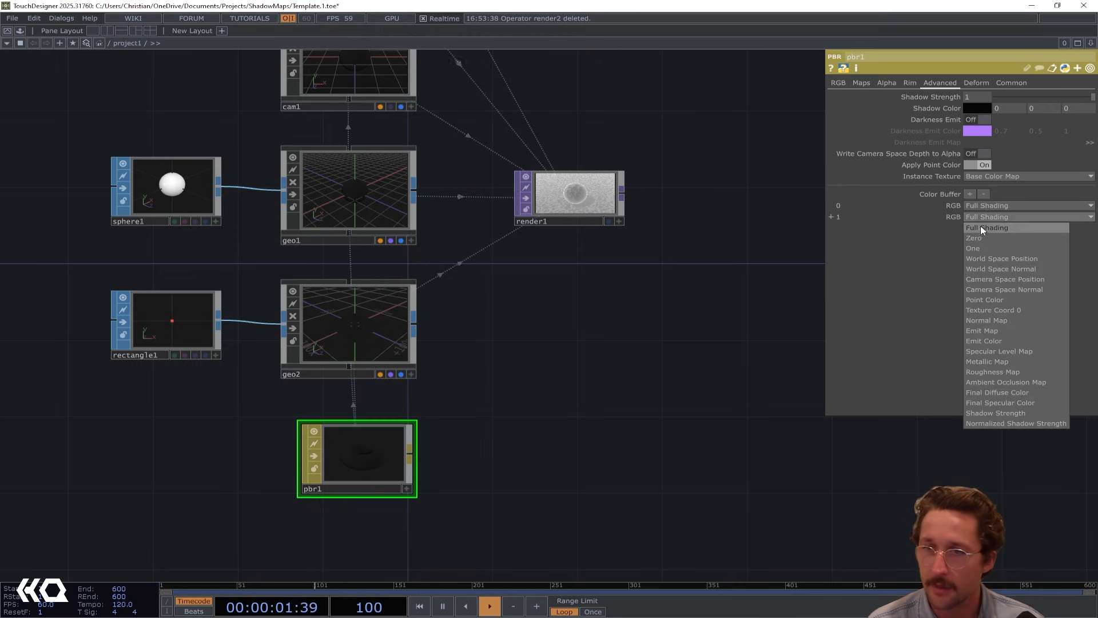
click(1014, 424)
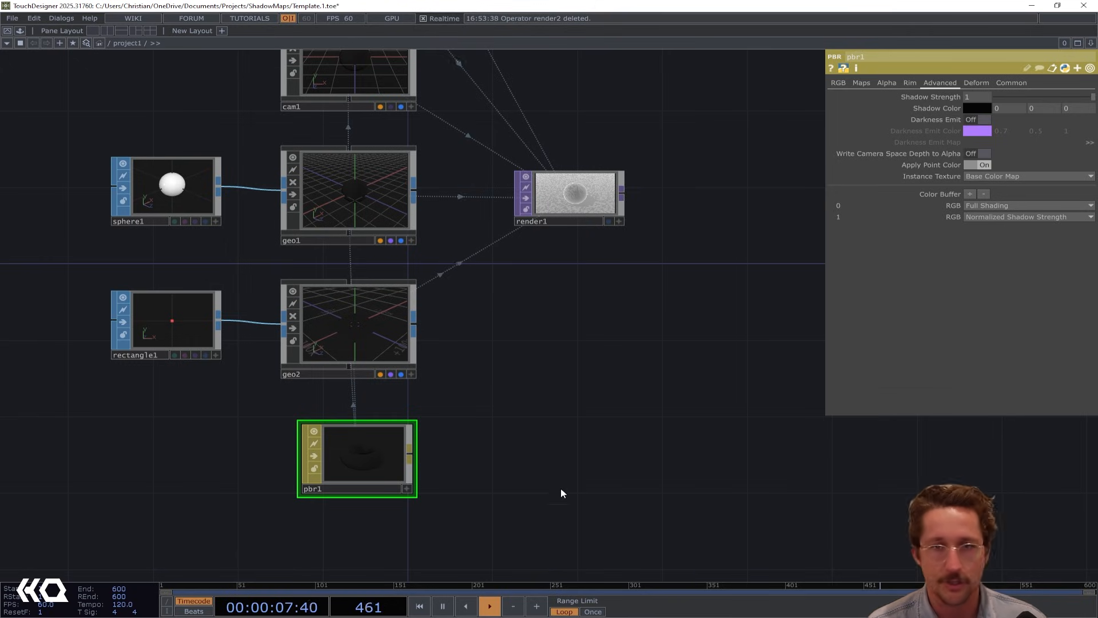
- Create a Render Select TOP directly below render1
key(Tab)
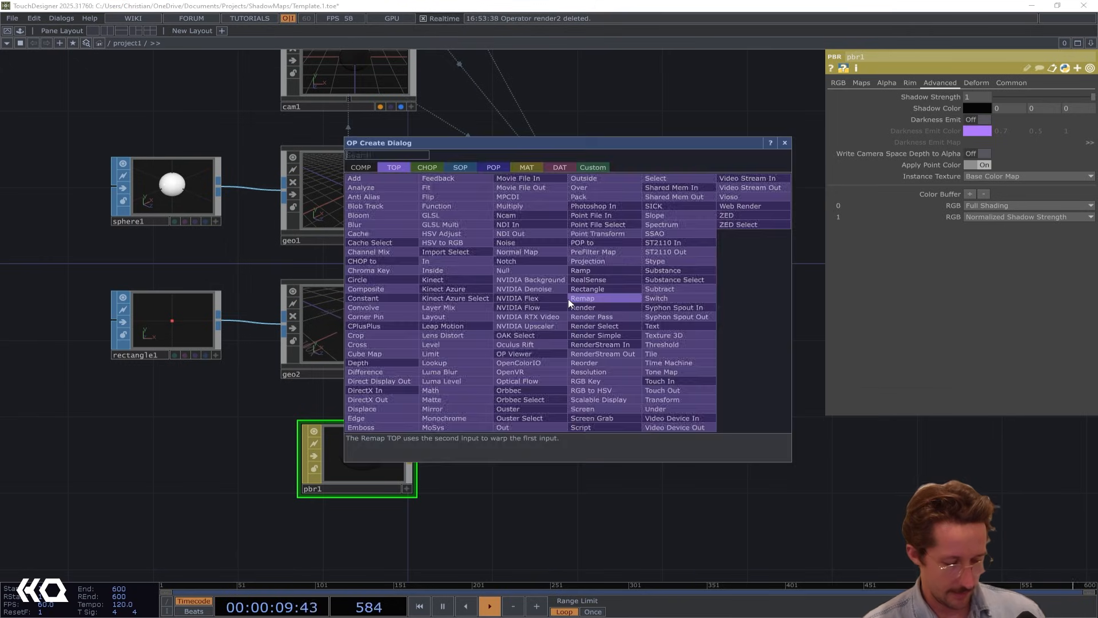
text(render)
click(611, 335)
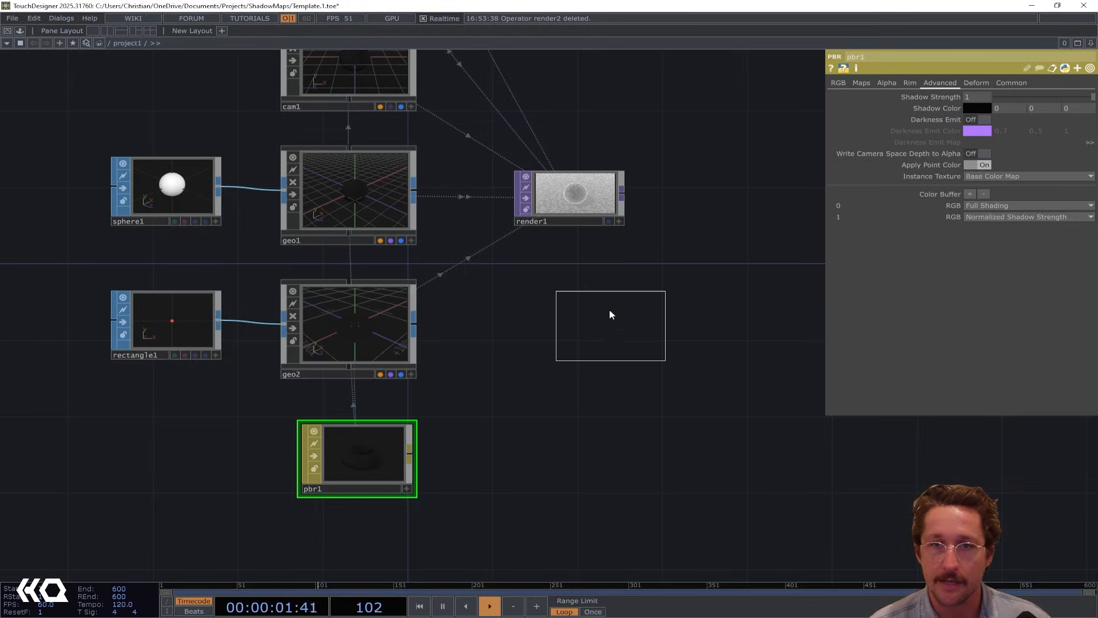
click(576, 295)
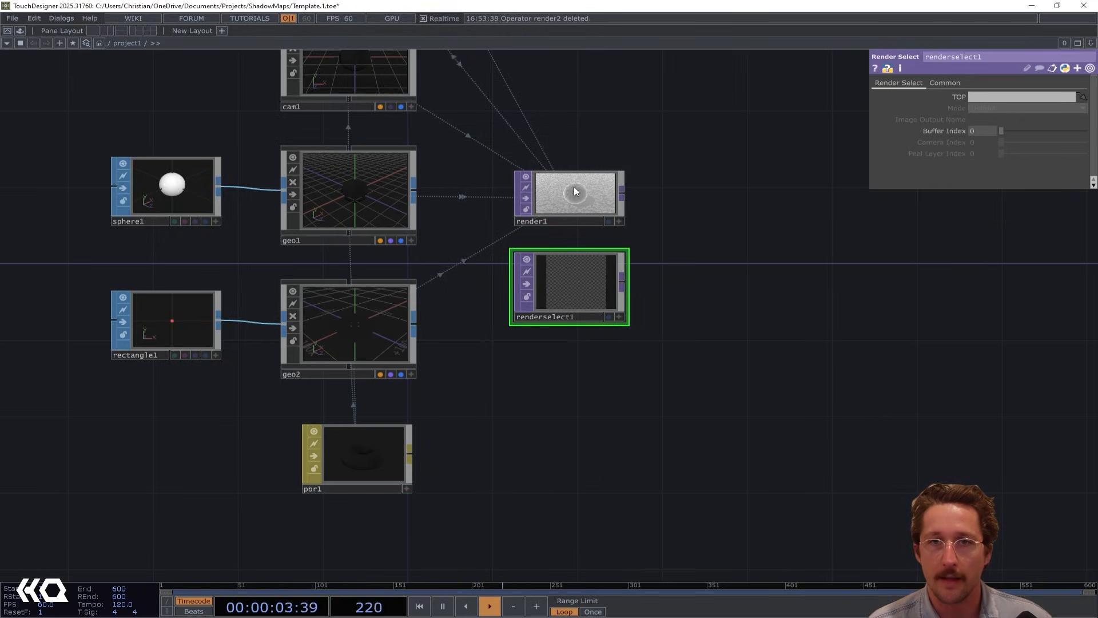
- Assign render1 as renderselect1's source, set the buffer index to 1, and inspect the extracted shadow image
drag(574, 187, 575, 272)
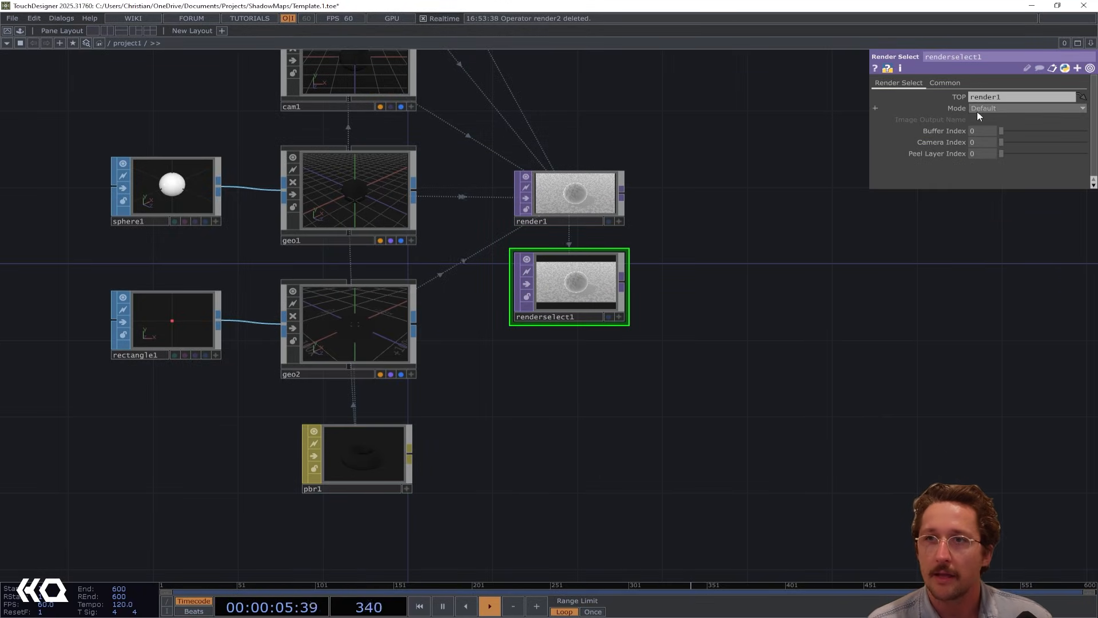
drag(1007, 132, 1010, 132)
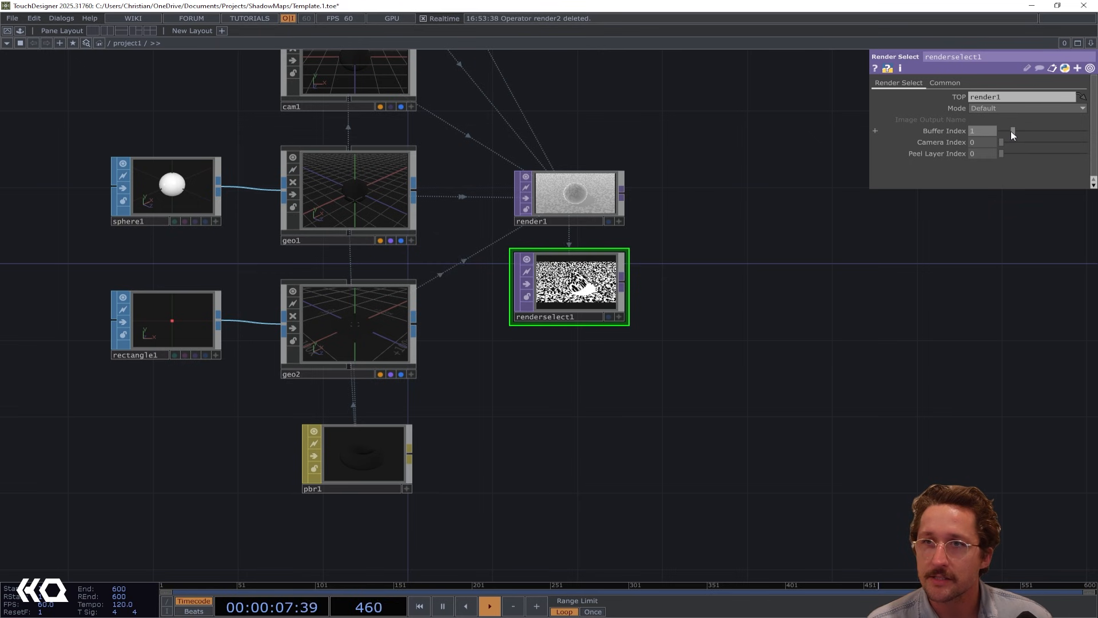
scroll(567, 336, up, 5)
scroll(563, 296, down, 3)
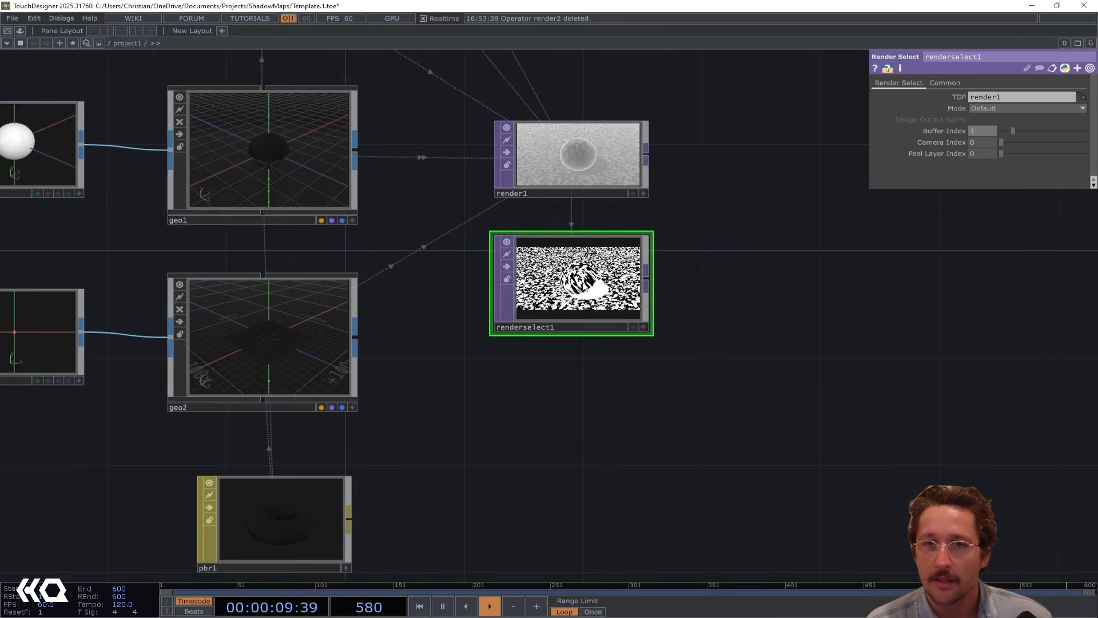
scroll(594, 273, up, 5)
scroll(636, 264, down, 6)
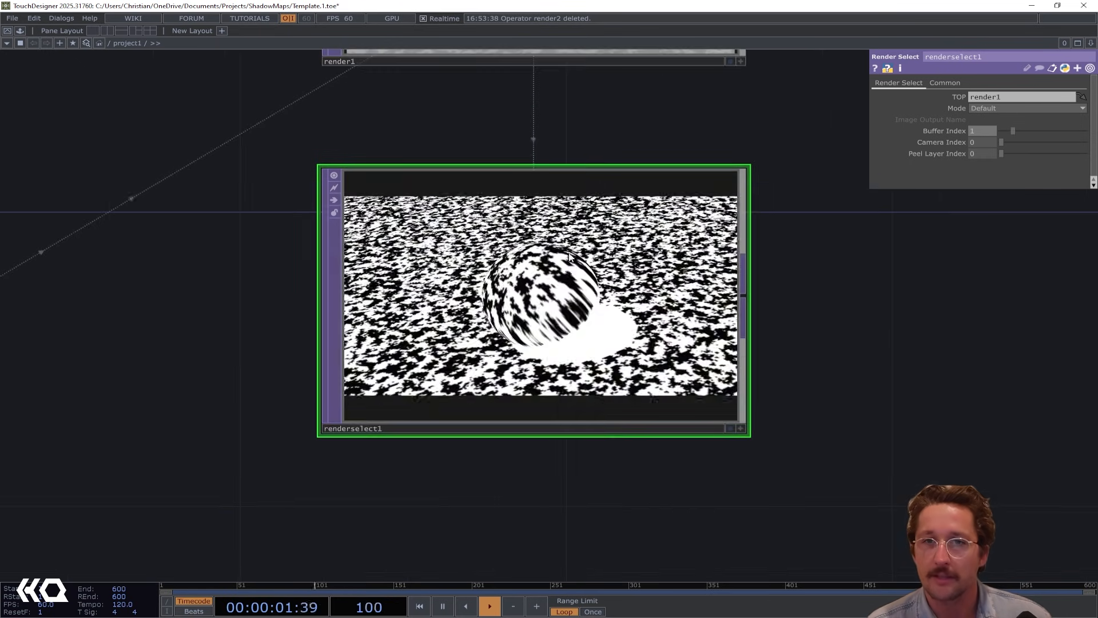
- Check pbr1's color buffer outputs and the number of color buffers in render1's advanced settings
click(321, 469)
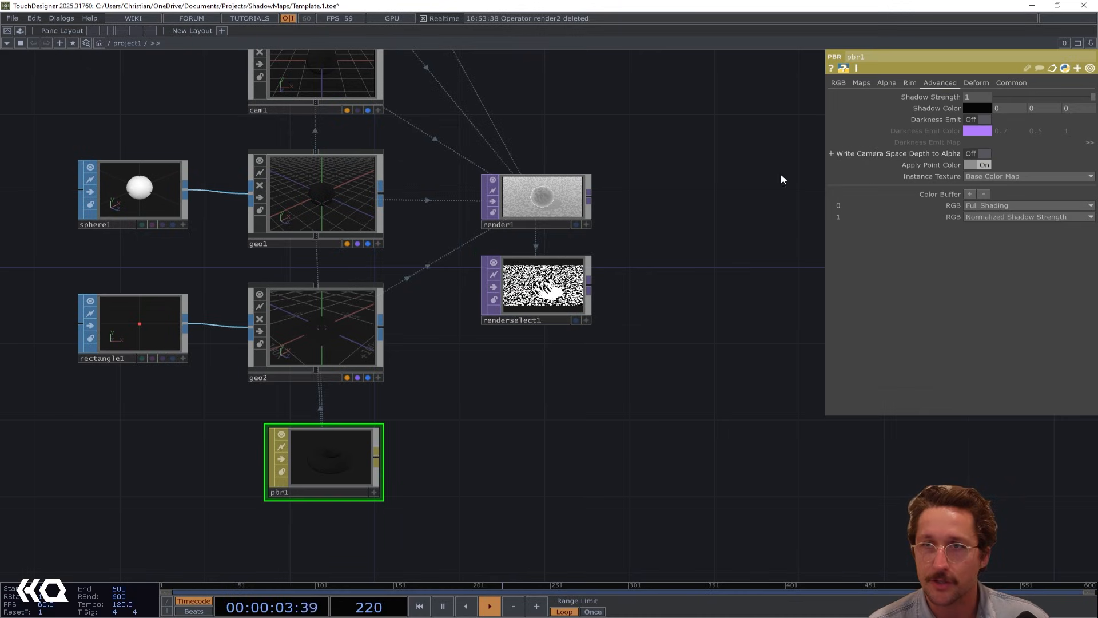
click(569, 214)
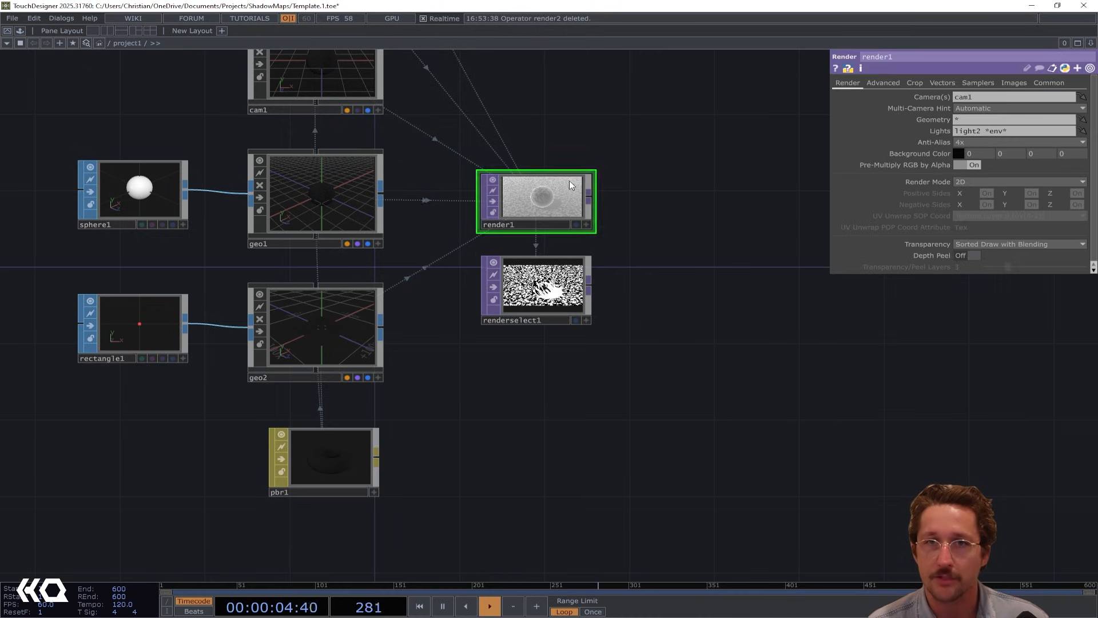
click(892, 83)
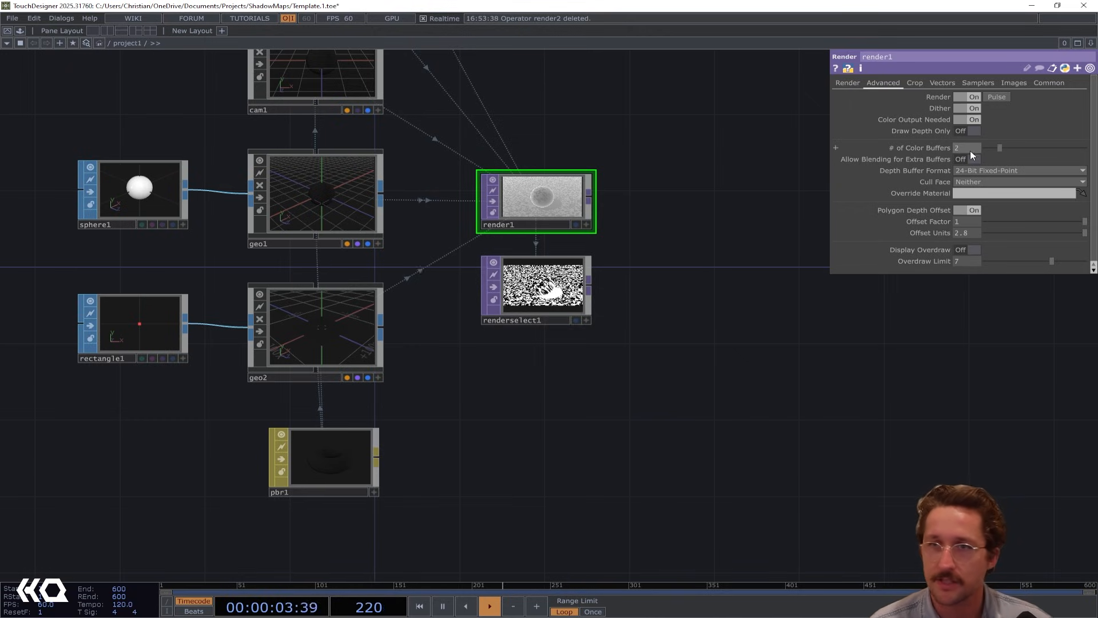
- Examine the black-and-white shadow pass in renderselect1 up close
drag(604, 151, 619, 192)
scroll(562, 330, up, 5)
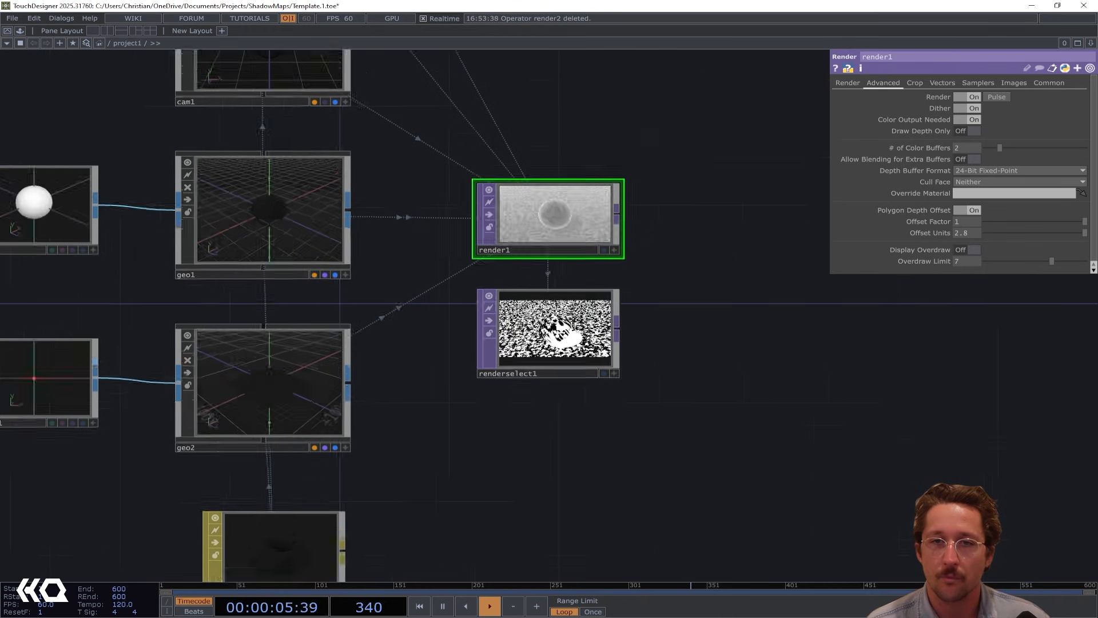
scroll(558, 330, up, 4)
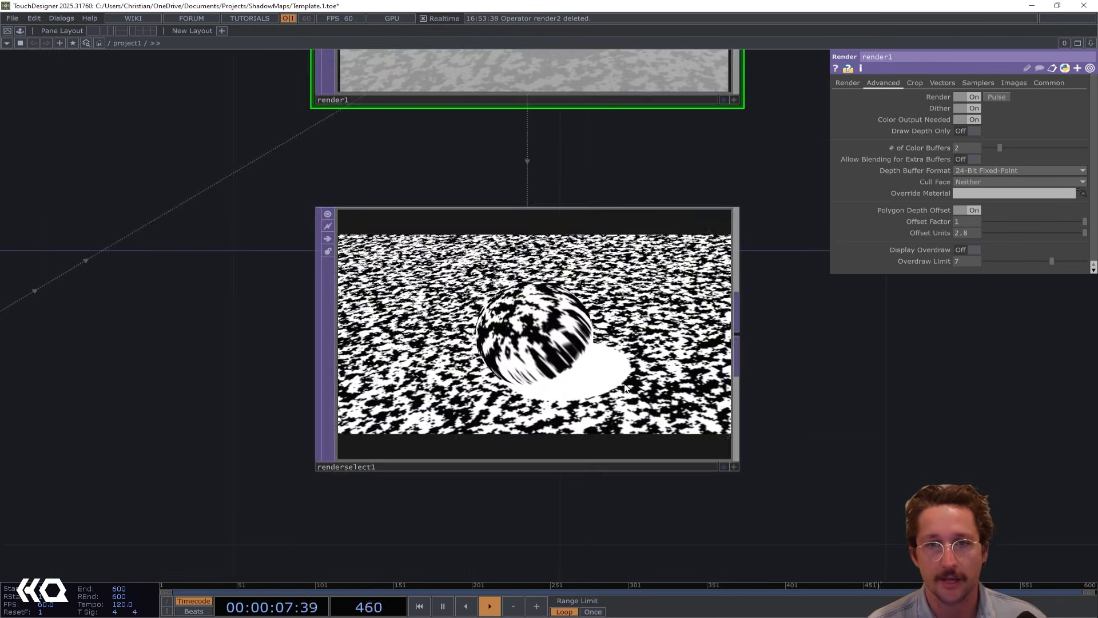
scroll(586, 336, down, 7)
drag(743, 363, 637, 369)
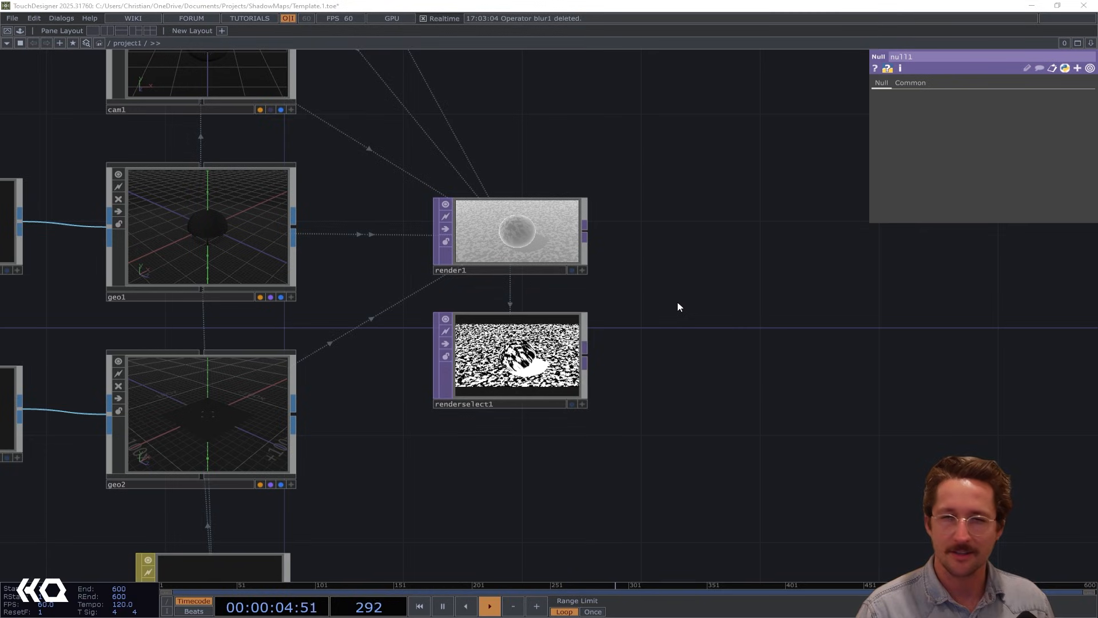
- Compare the shaded image in render1 with the shadow pass in renderselect1
drag(677, 301, 610, 312)
drag(614, 272, 548, 271)
middle_drag(592, 308, 555, 312)
drag(506, 313, 563, 252)
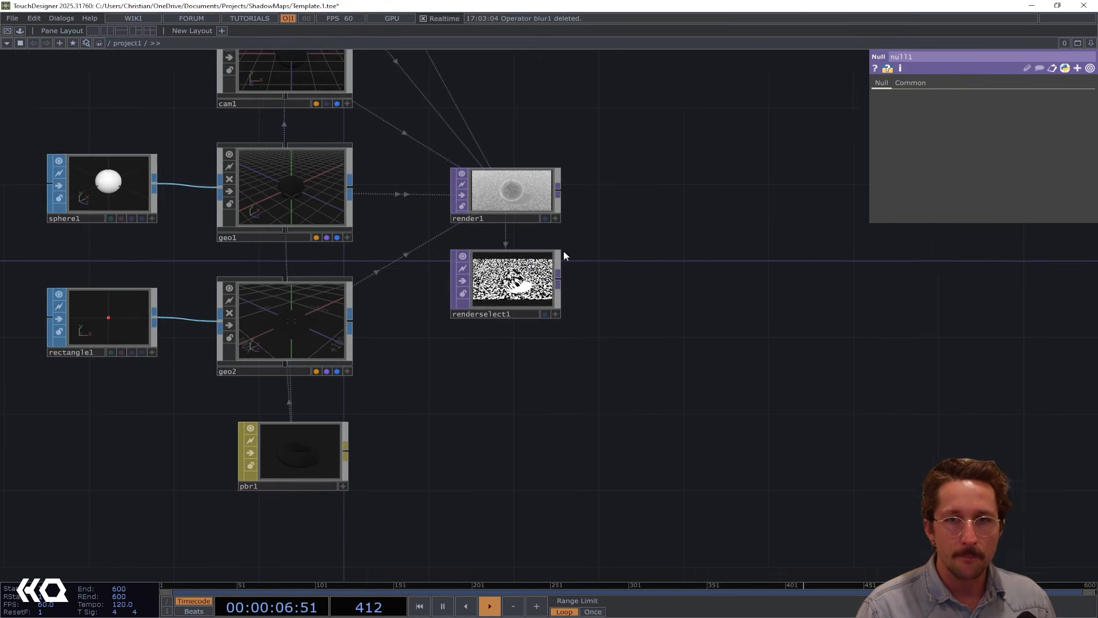
middle_drag(540, 256, 571, 255)
scroll(568, 256, up, 2)
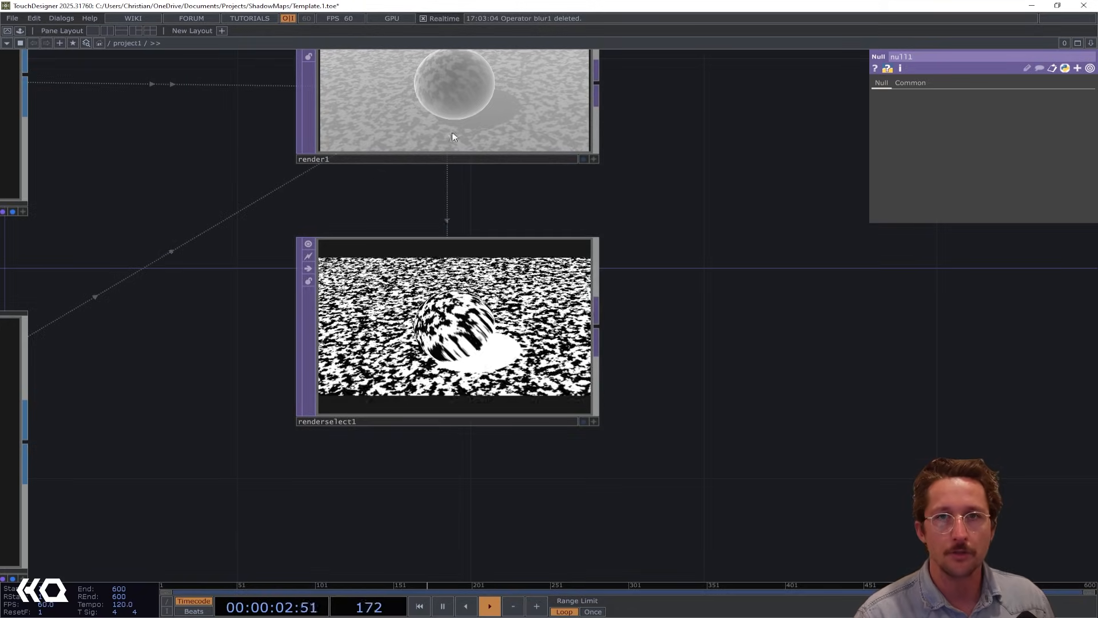
scroll(446, 133, down, 5)
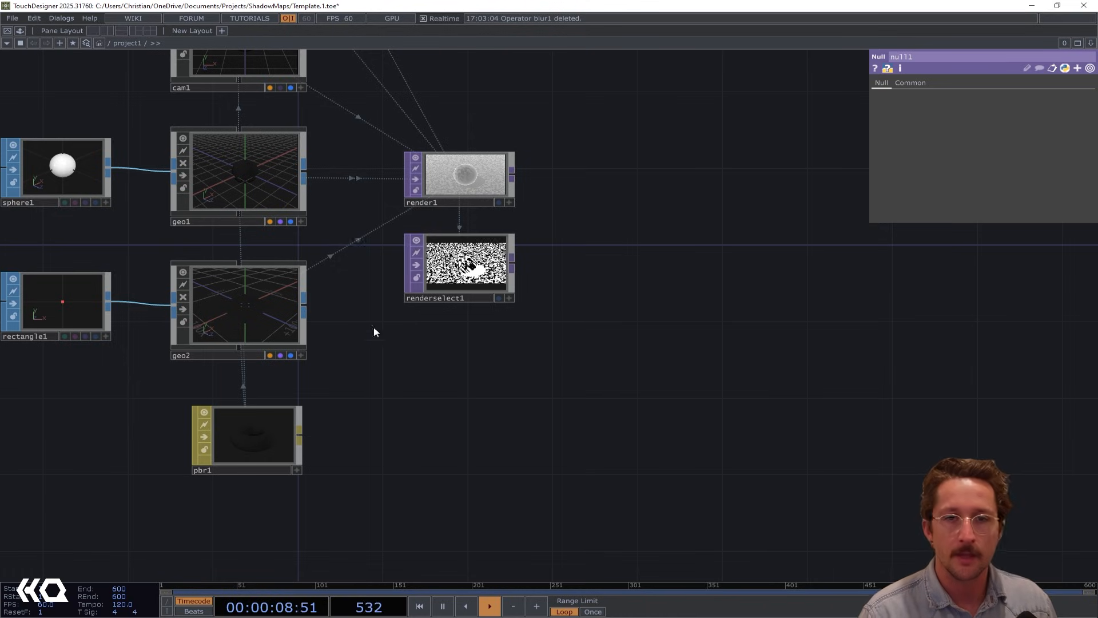
- Set pbr1's shadow color to white (1, 1, 1)
click(264, 445)
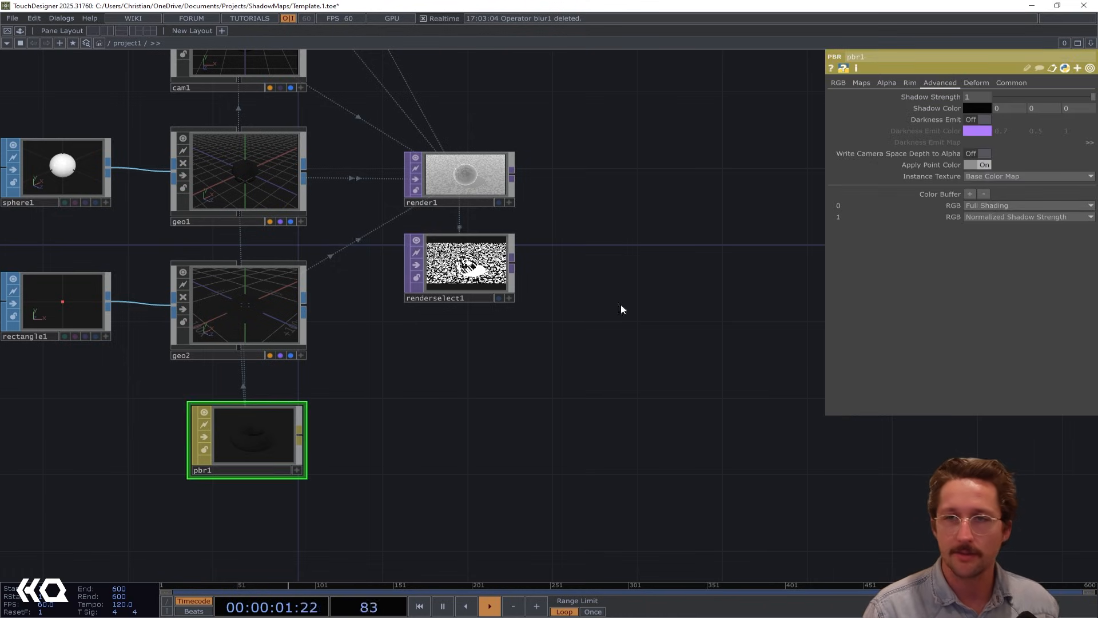
click(937, 108)
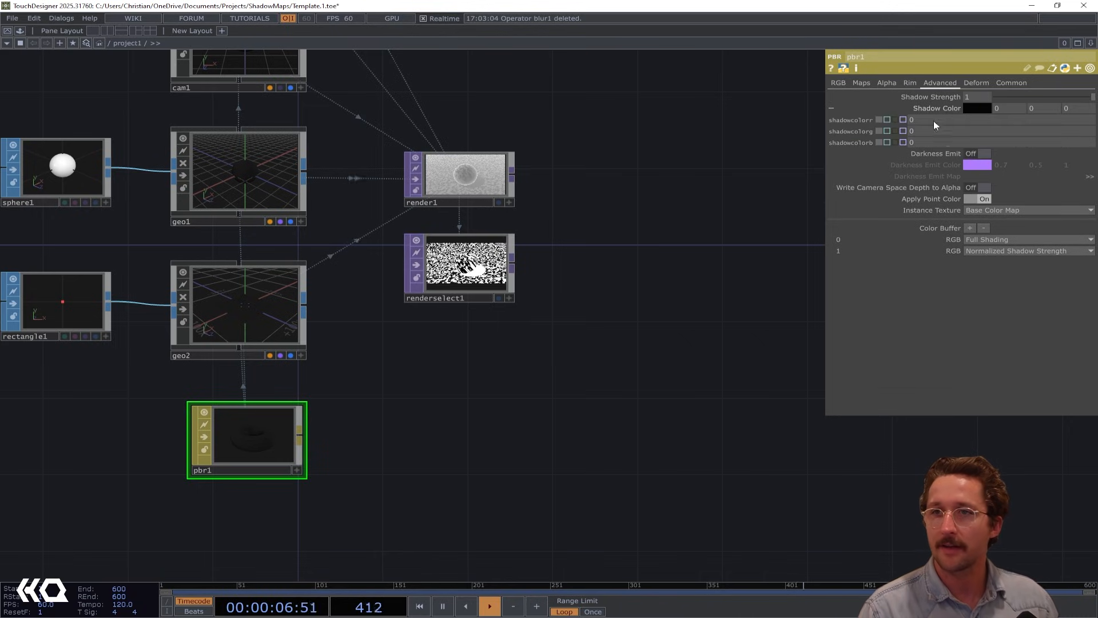
click(953, 109)
click(967, 110)
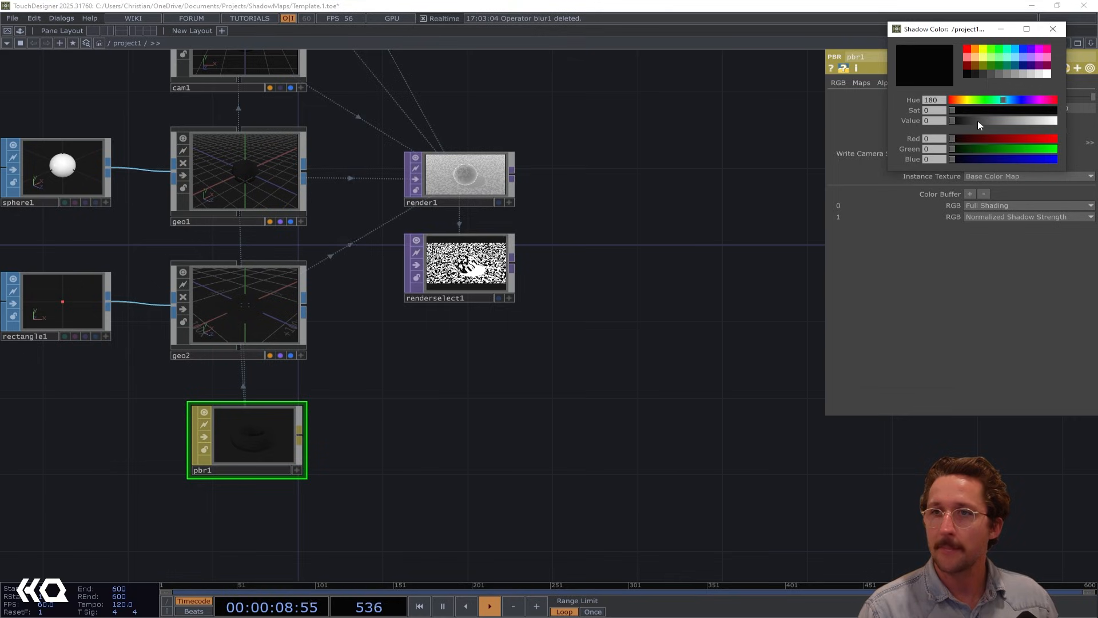
drag(979, 121, 1057, 120)
click(1053, 29)
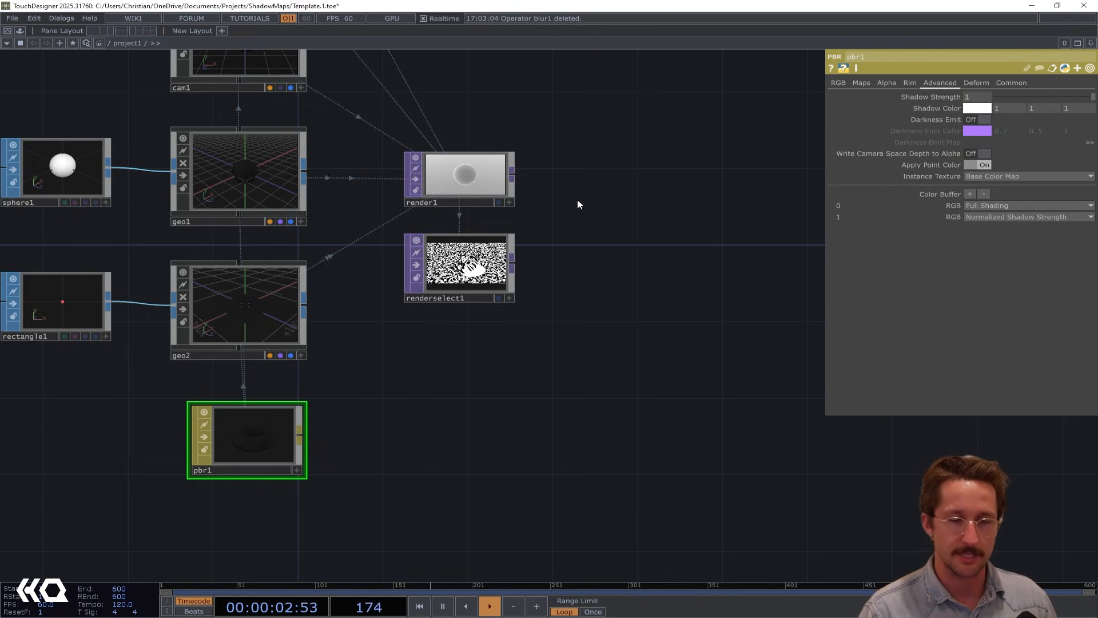
- Add a Level TOP after renderselect1 and set its Invert to 1 to flip the shadow pass
drag(590, 221, 570, 259)
scroll(436, 302, up, 6)
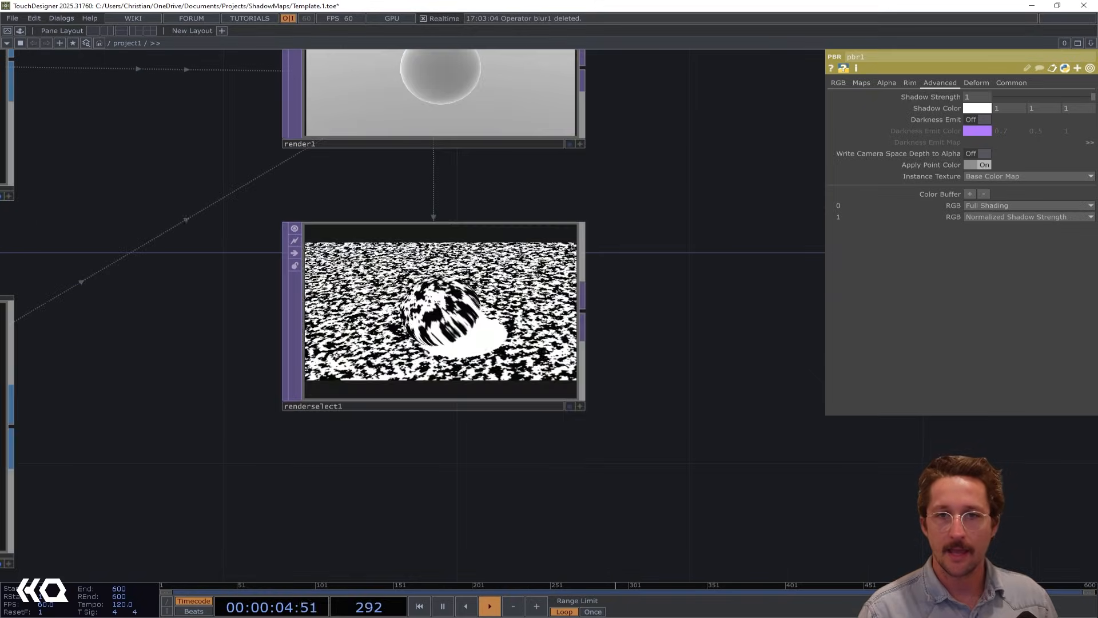
scroll(436, 302, down, 4)
drag(545, 307, 494, 326)
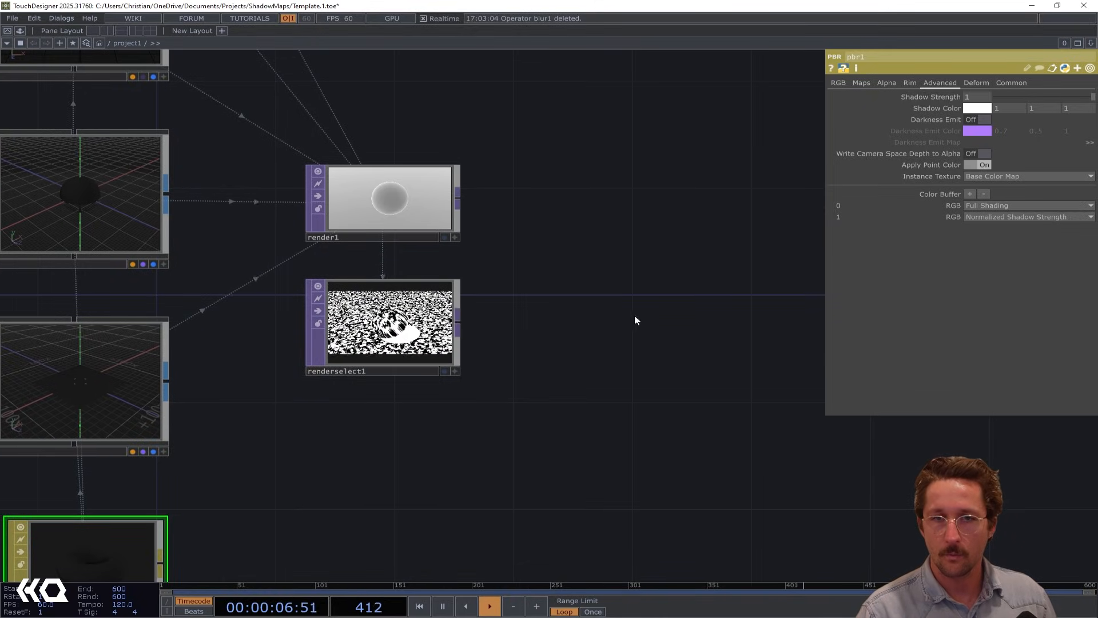
click(461, 323)
click(621, 321)
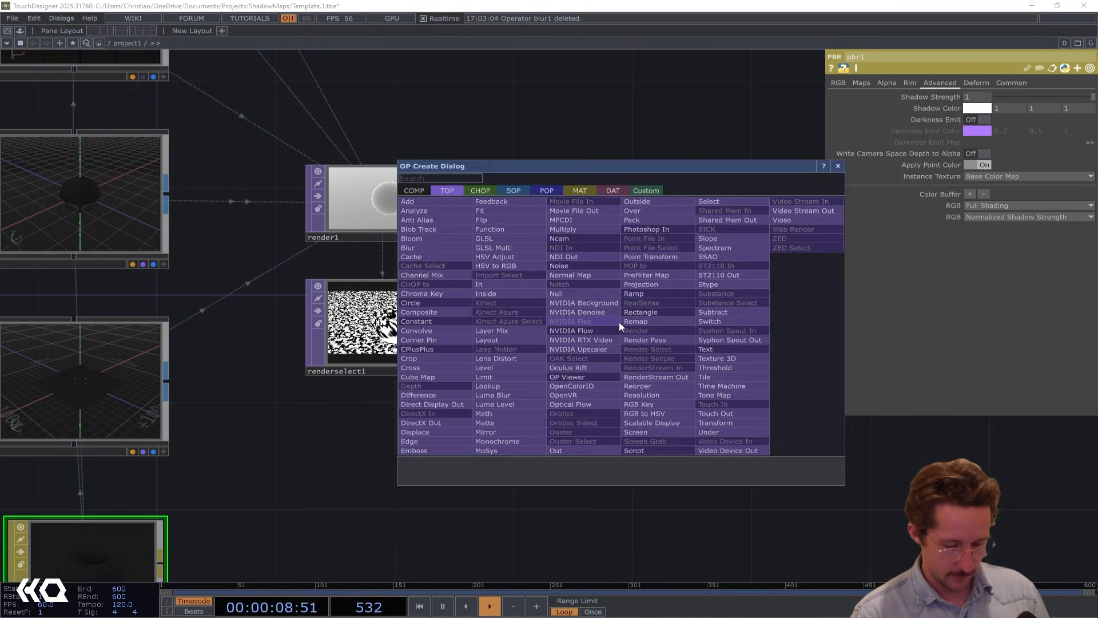
text(level)
key(Return)
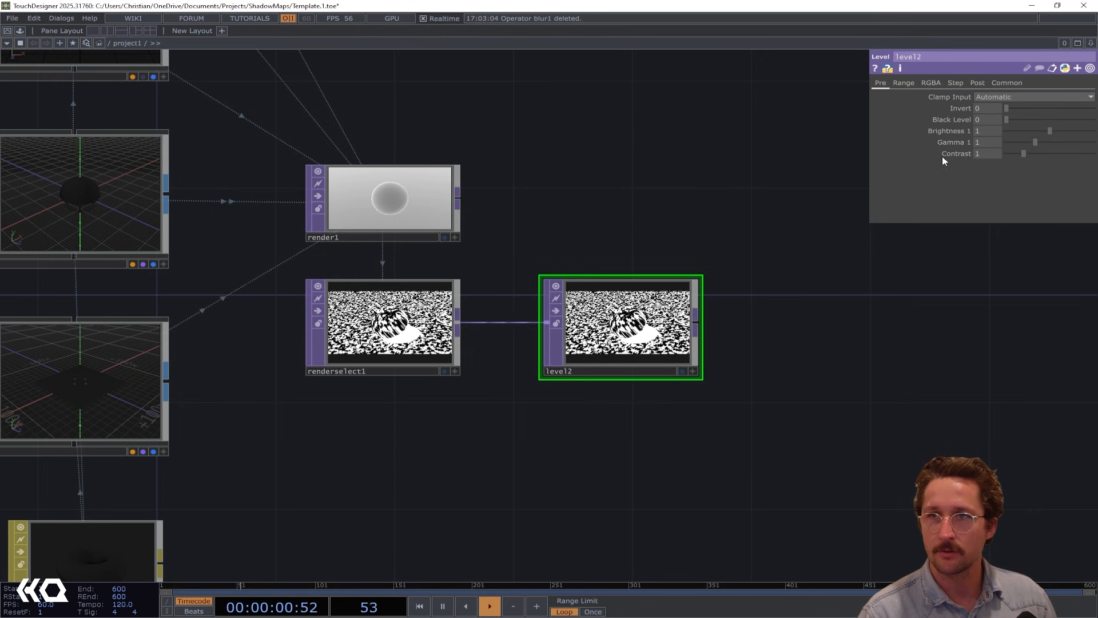
drag(1006, 108, 1094, 120)
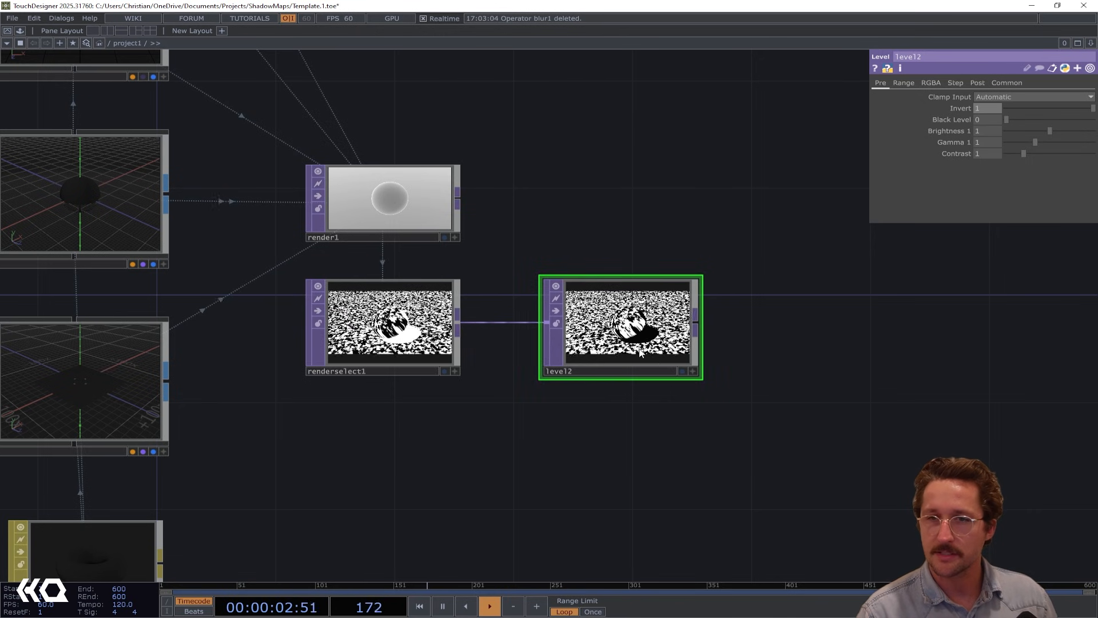
scroll(620, 308, up, 8)
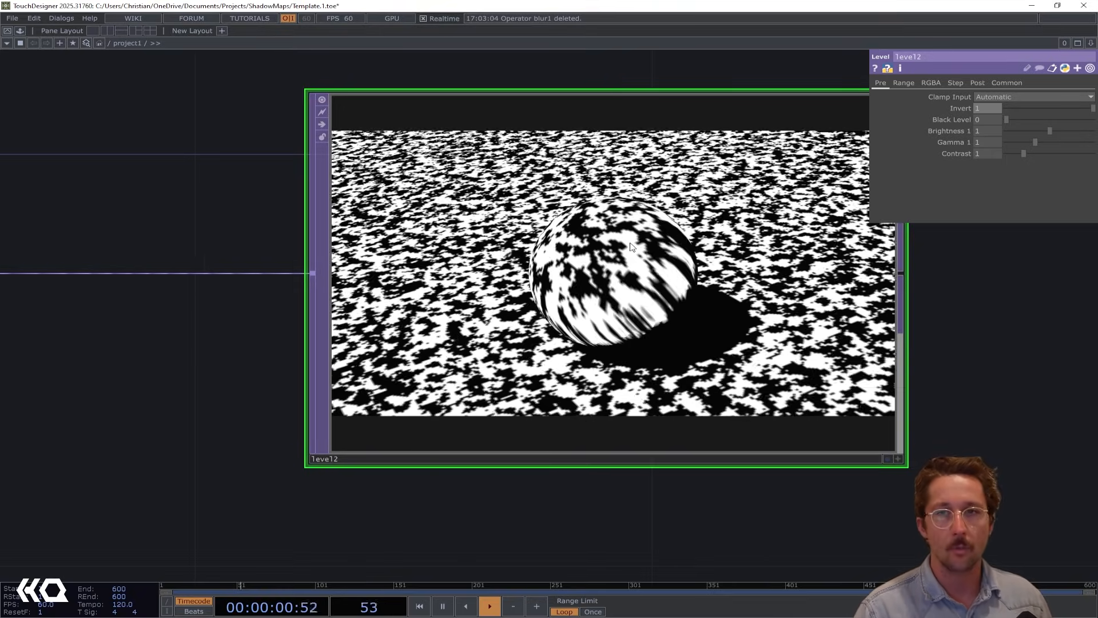
- Feed render1 and level2 into a new Composite TOP with the Multiply operation and check the combined image
scroll(622, 266, down, 10)
drag(502, 199, 392, 284)
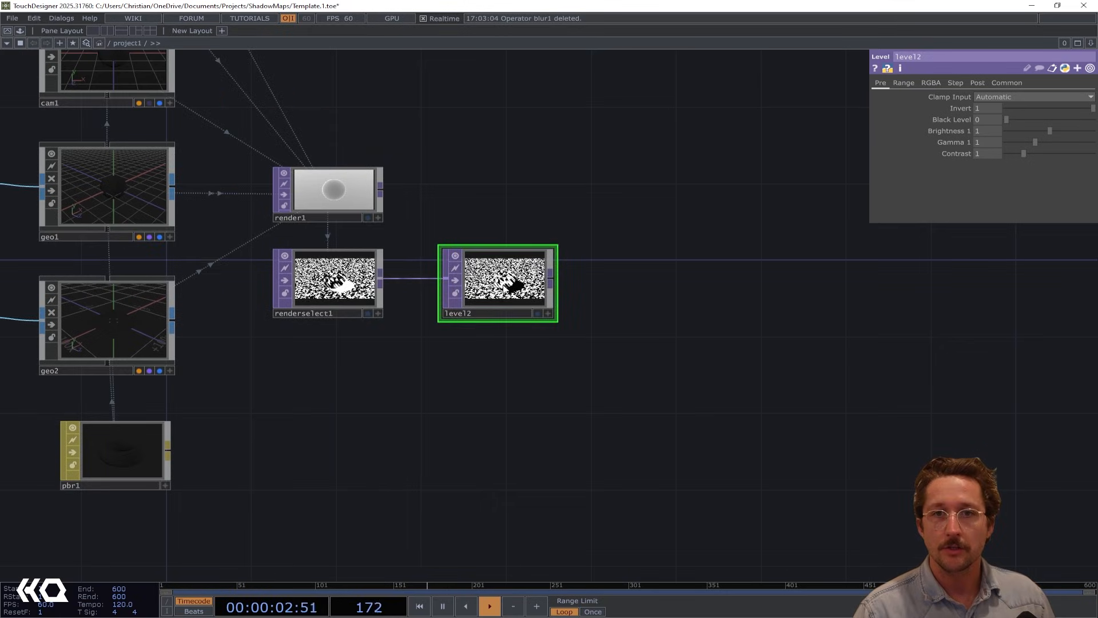
click(380, 190)
click(718, 193)
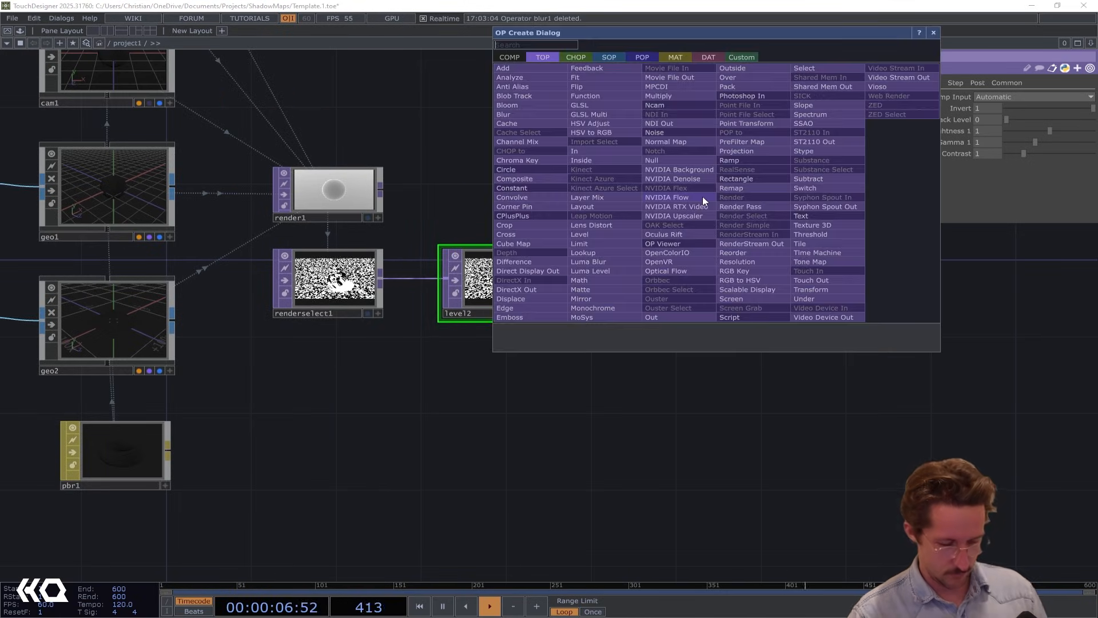
text(com)
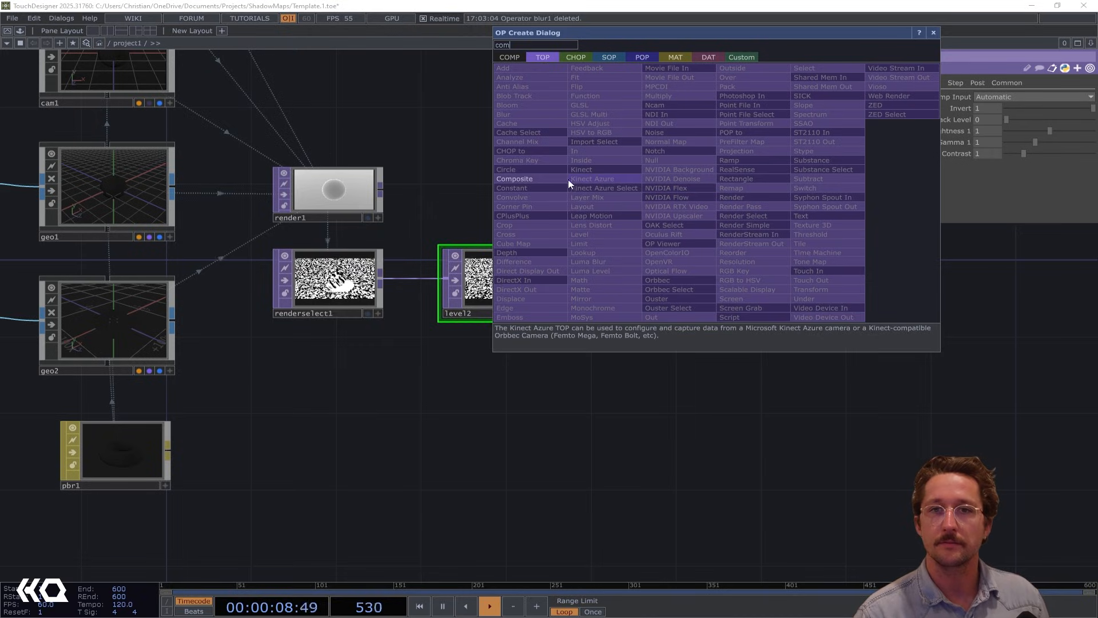
click(537, 179)
click(689, 187)
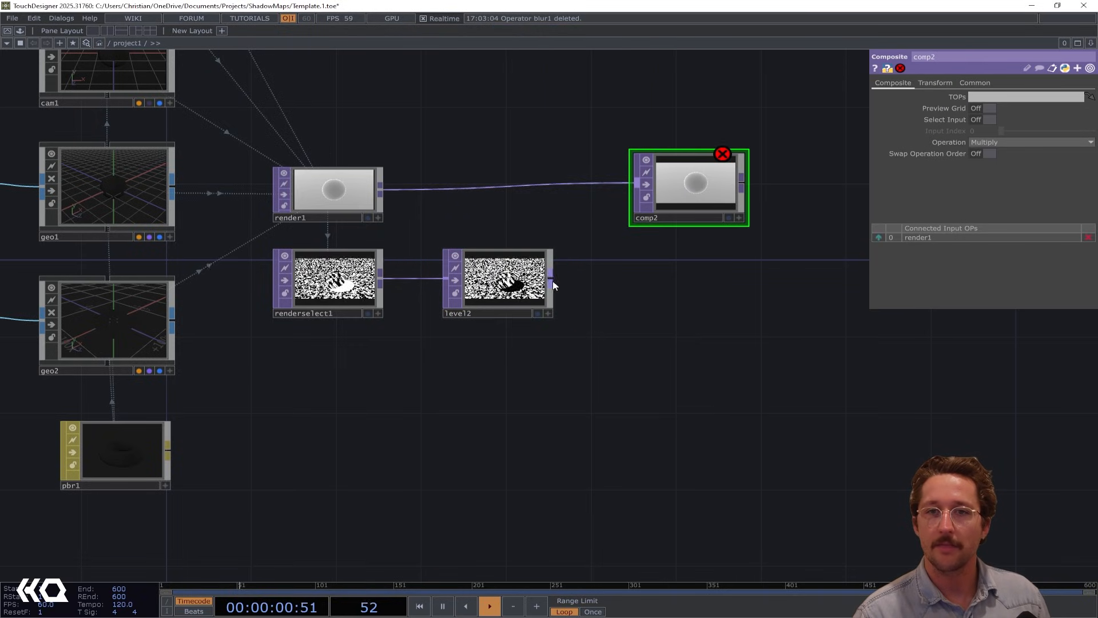
drag(552, 280, 635, 189)
drag(712, 187, 712, 206)
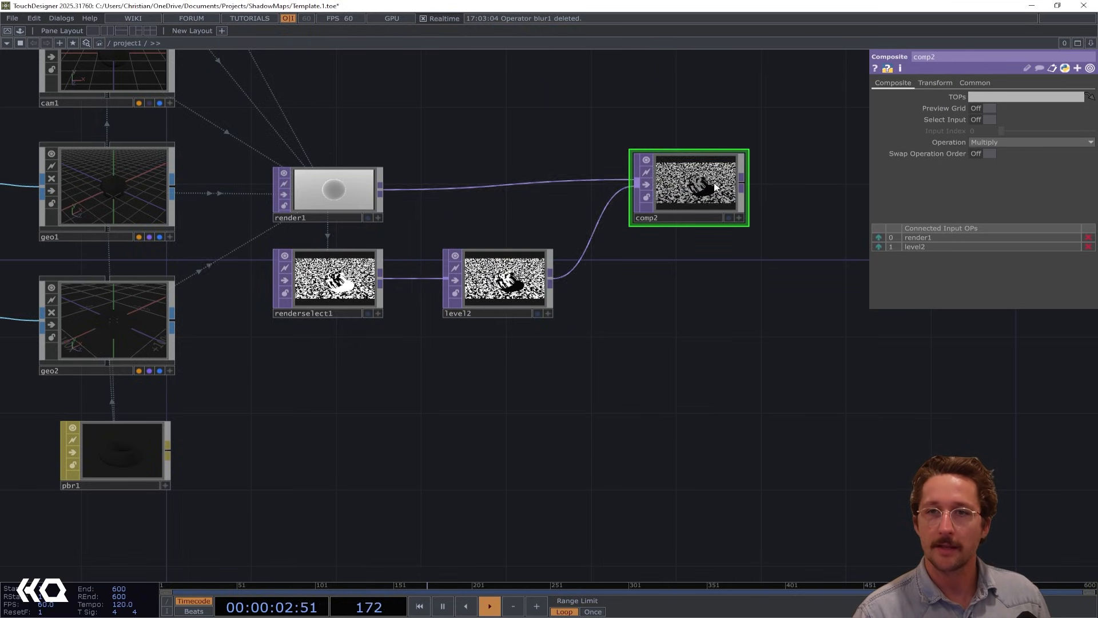
scroll(709, 201, up, 5)
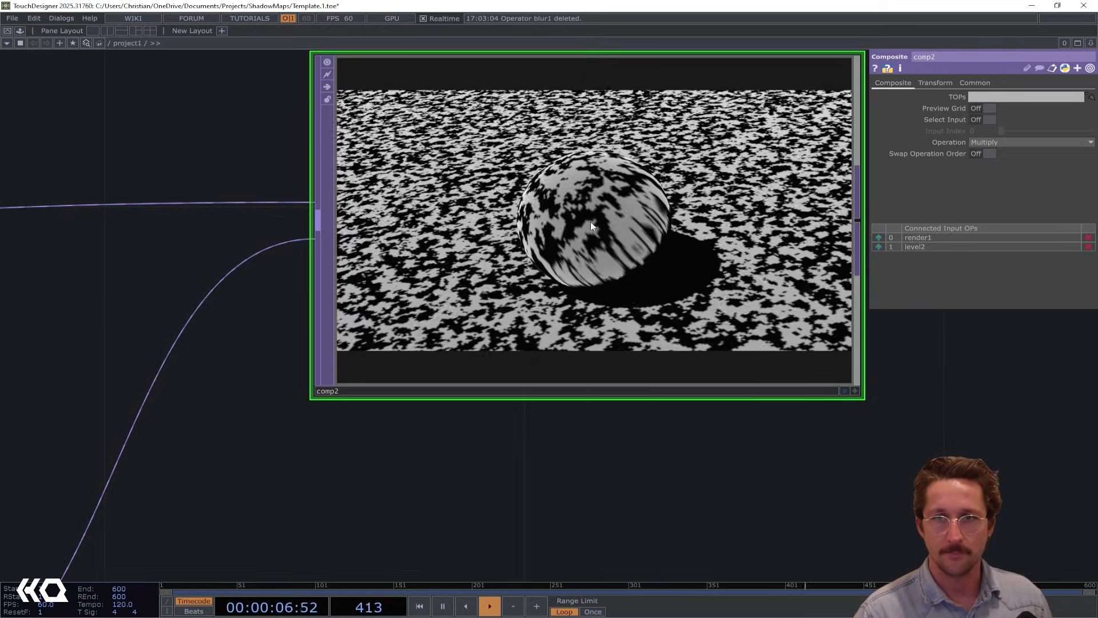
scroll(589, 217, down, 5)
middle_drag(588, 213, 573, 229)
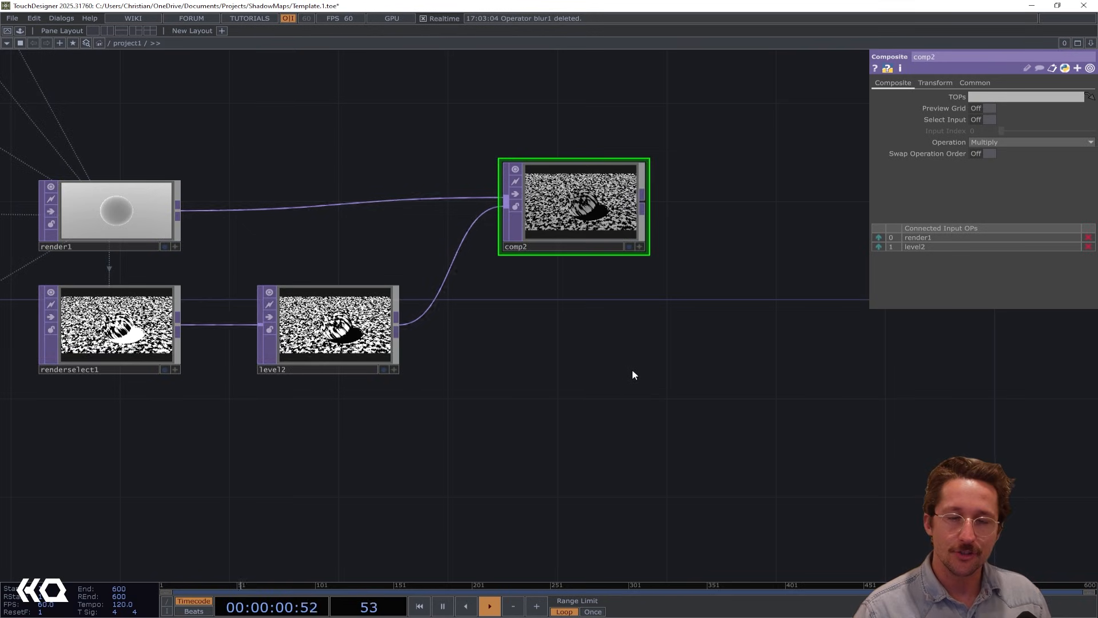
- Make room between renderselect1 and level2 and insert a Constant TOP into their connection
drag(635, 372, 467, 304)
drag(337, 289, 405, 280)
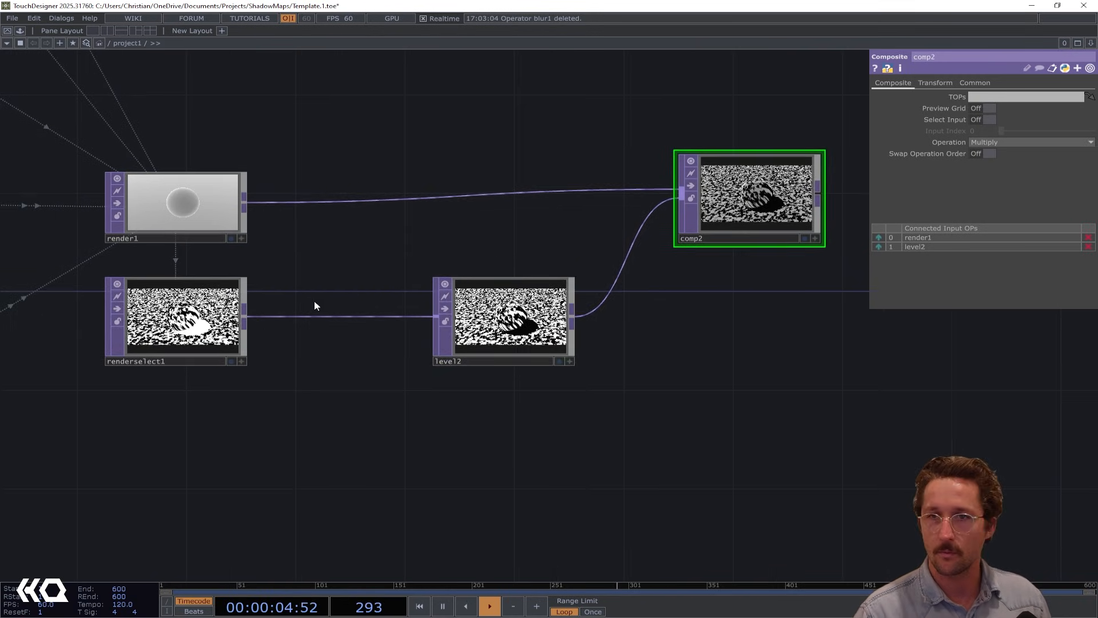
scroll(331, 311, up, 6)
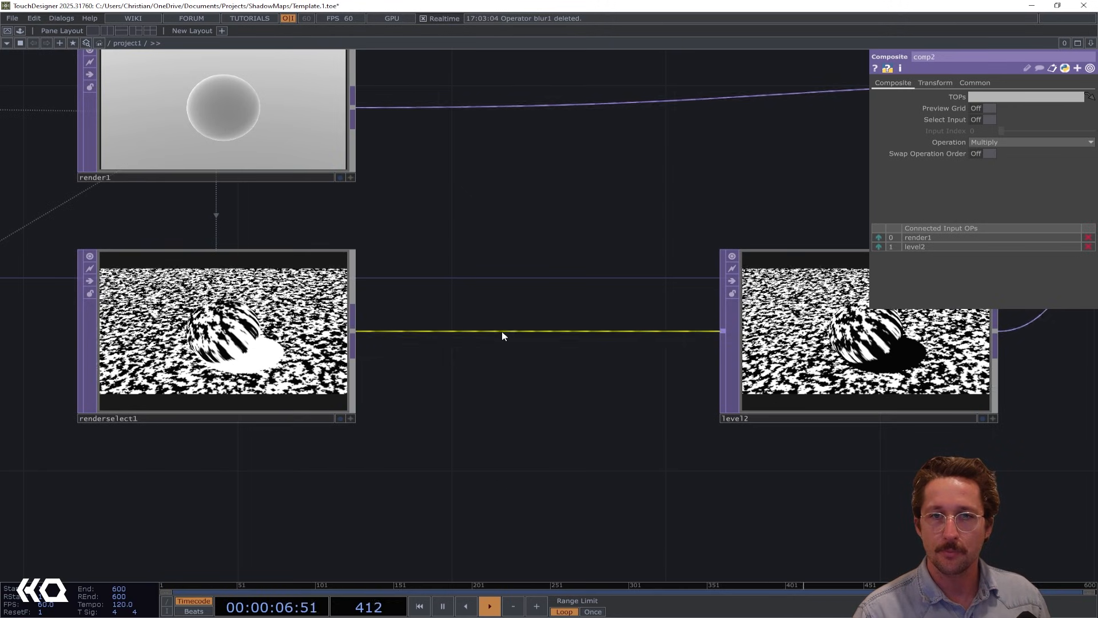
right_click(523, 331)
click(523, 318)
text(const)
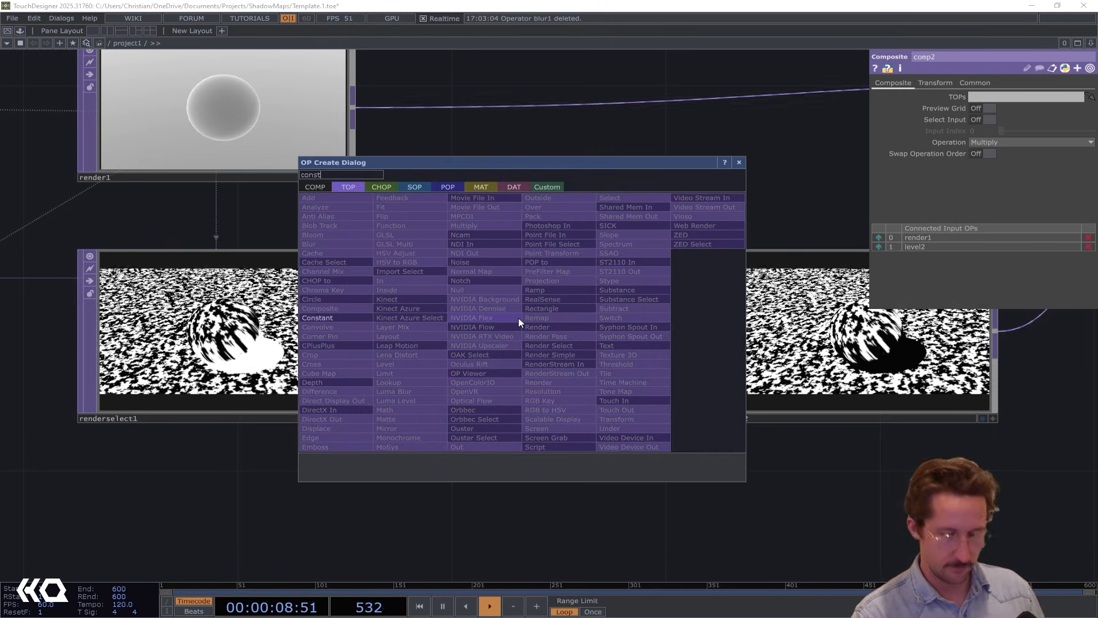
click(342, 317)
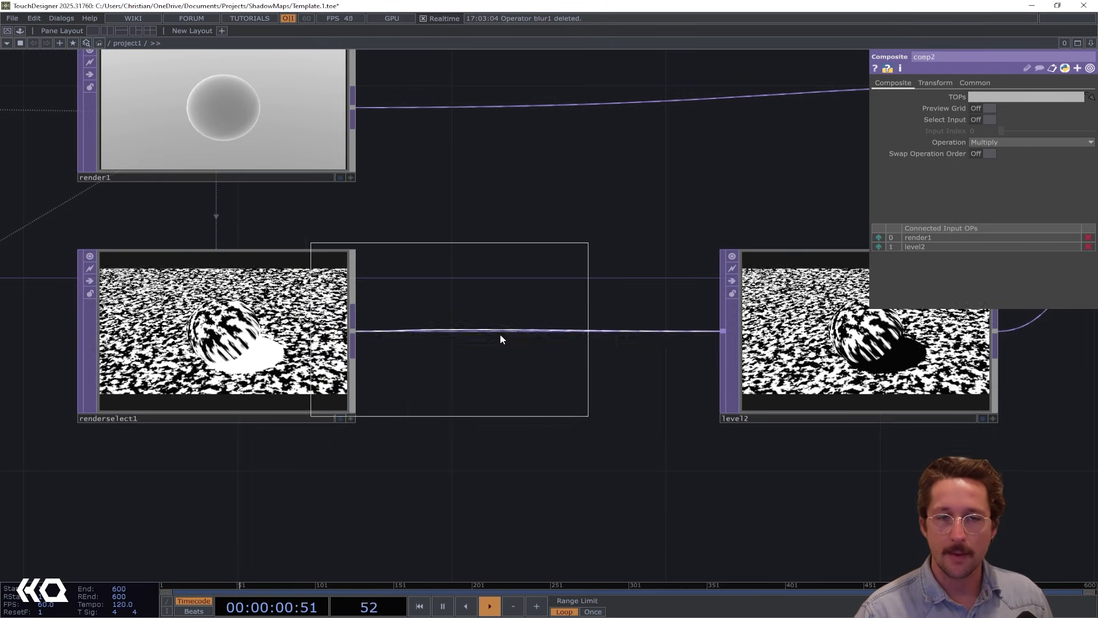
click(531, 334)
scroll(246, 349, up, 4)
scroll(269, 357, up, 1)
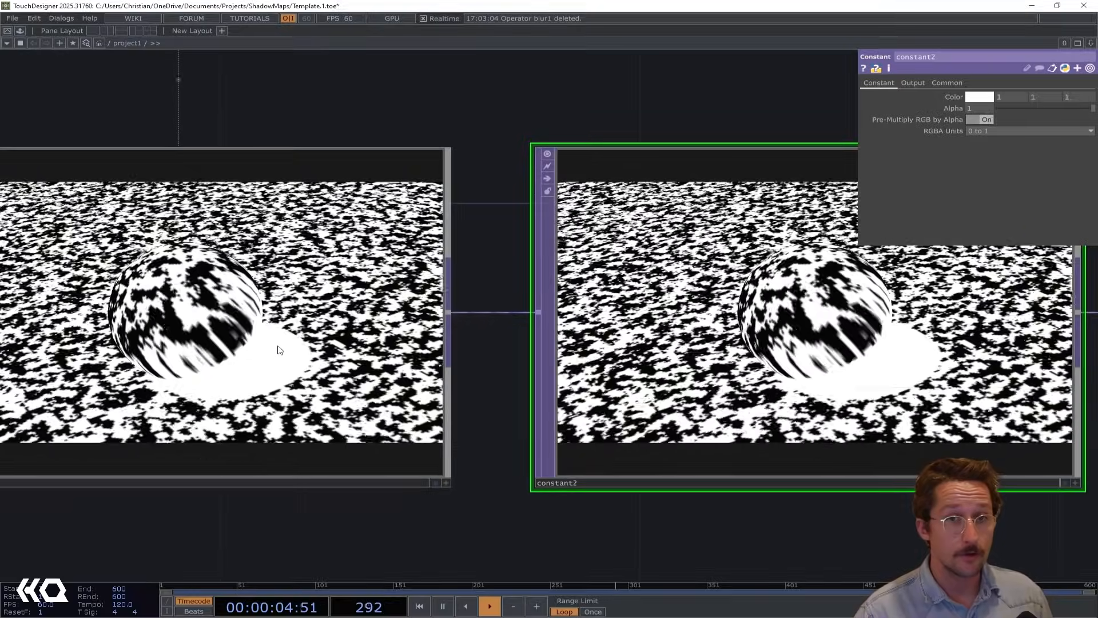
scroll(670, 323, down, 5)
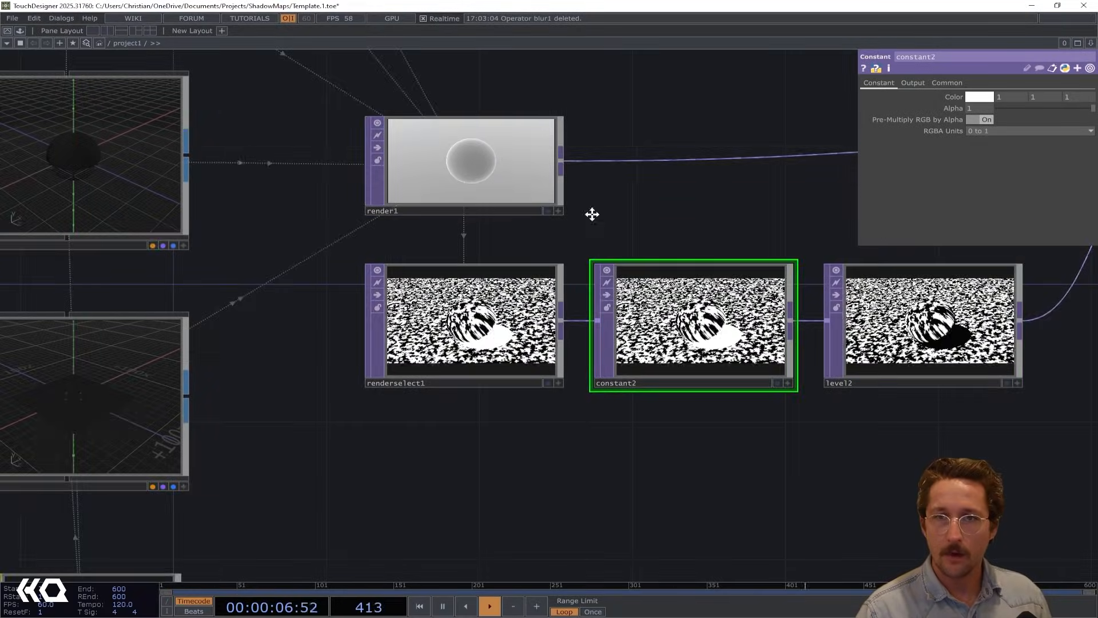
- Set constant2's color to a dark gray of 0.267 while viewing the composited shadows in comp2
drag(591, 213, 541, 228)
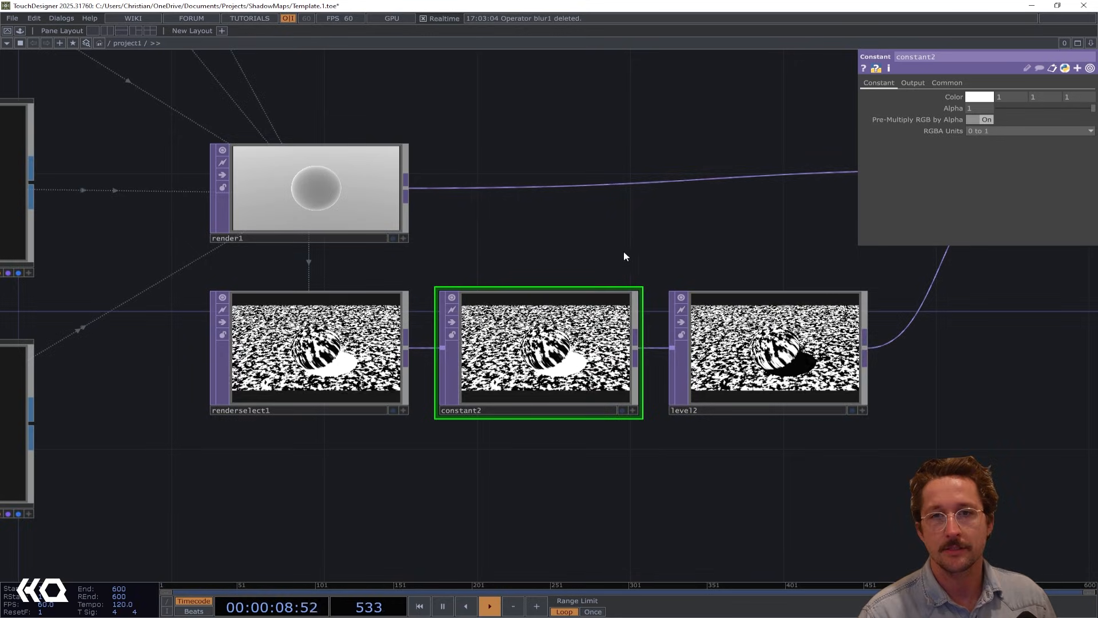
drag(623, 252, 294, 280)
drag(649, 264, 461, 279)
drag(520, 225, 441, 237)
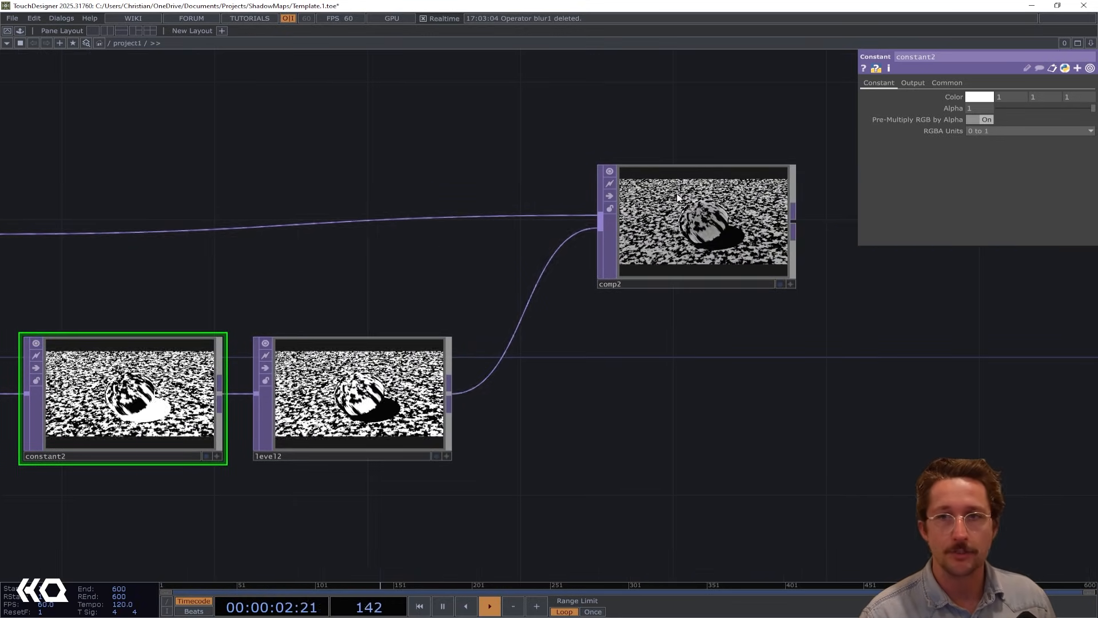
click(986, 97)
drag(1017, 123, 955, 128)
scroll(738, 196, up, 5)
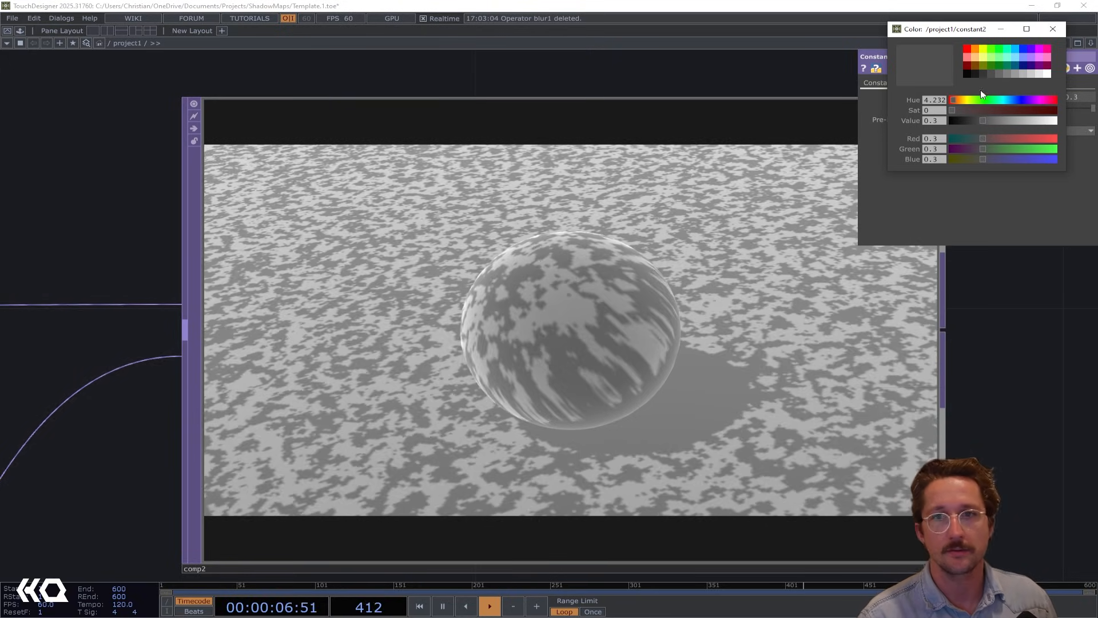
click(981, 121)
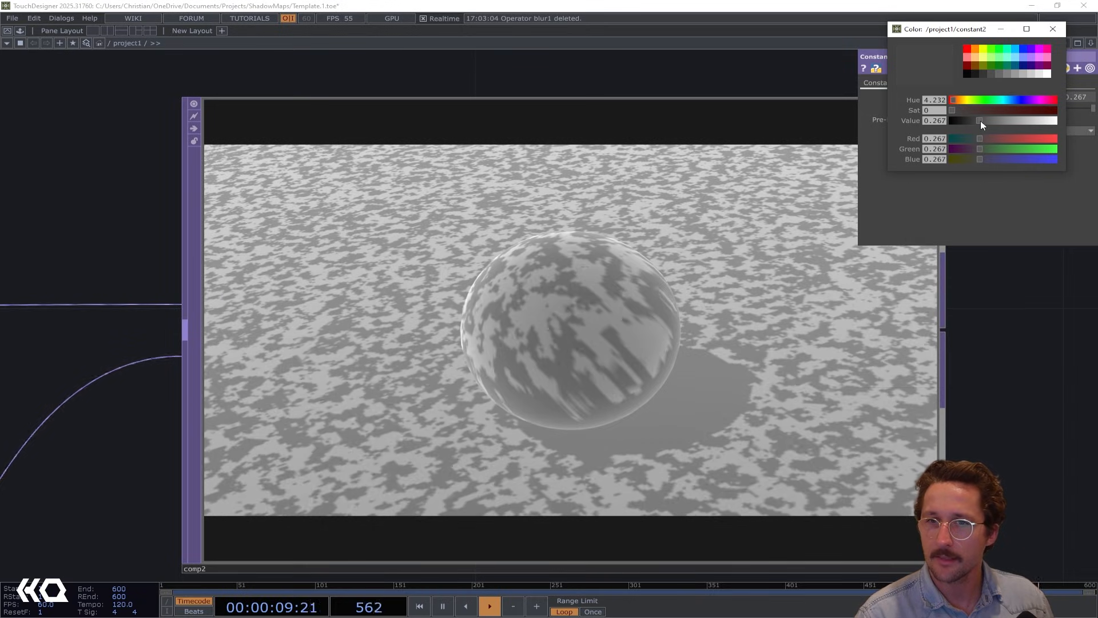
click(1052, 29)
- Review the renderselect1, constant2 and level2 chain and examine the composited shadows in comp2 up close
scroll(595, 394, down, 5)
drag(327, 313, 589, 179)
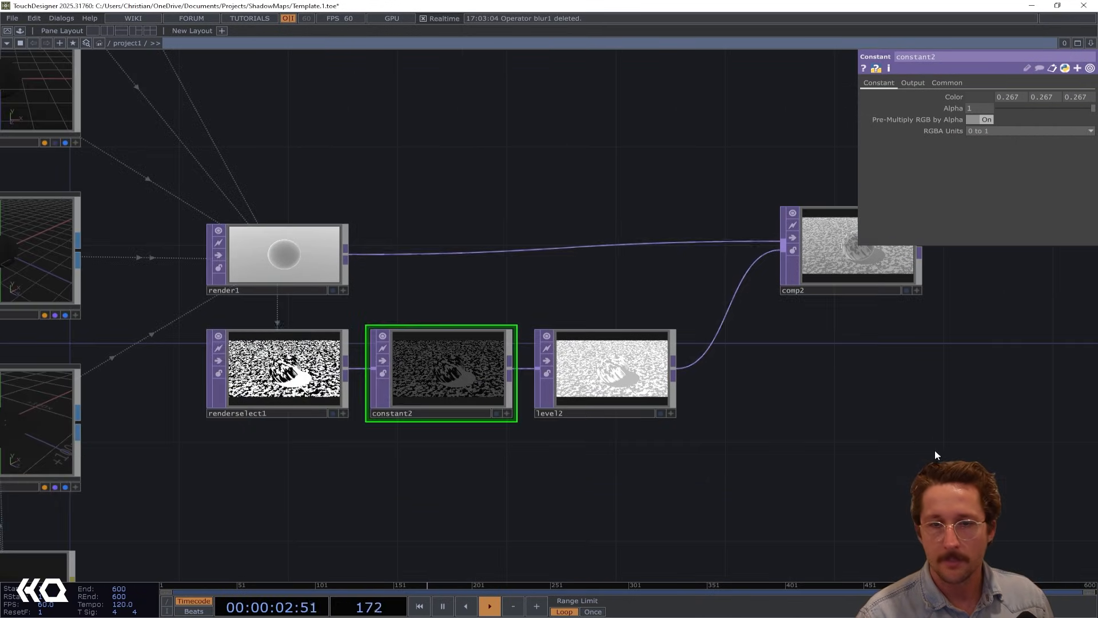
right_drag(992, 444, 446, 215)
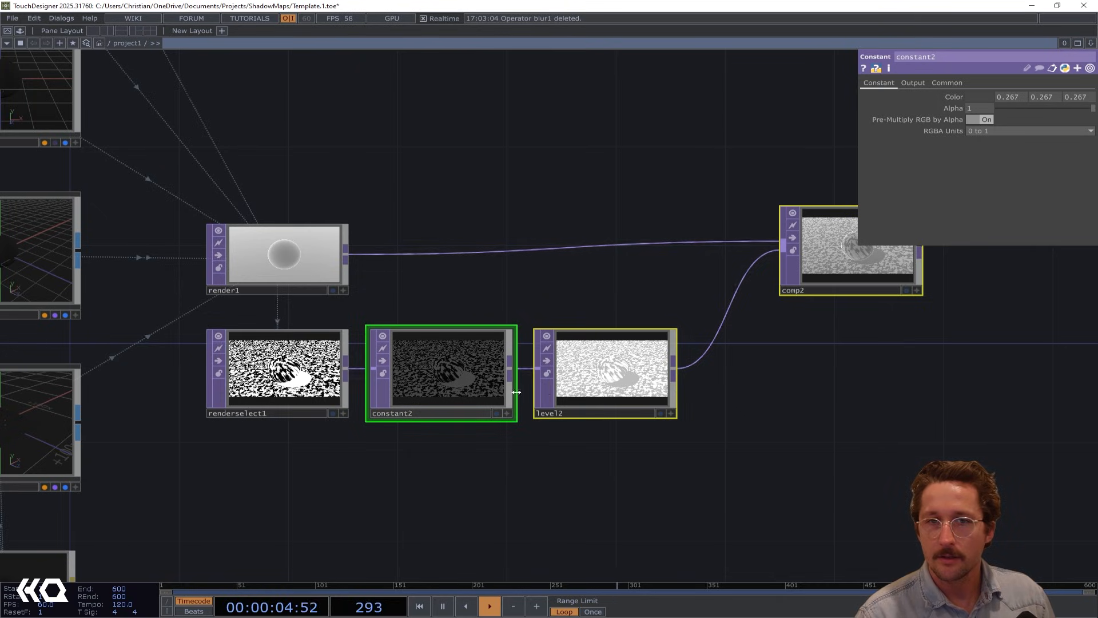
click(597, 332)
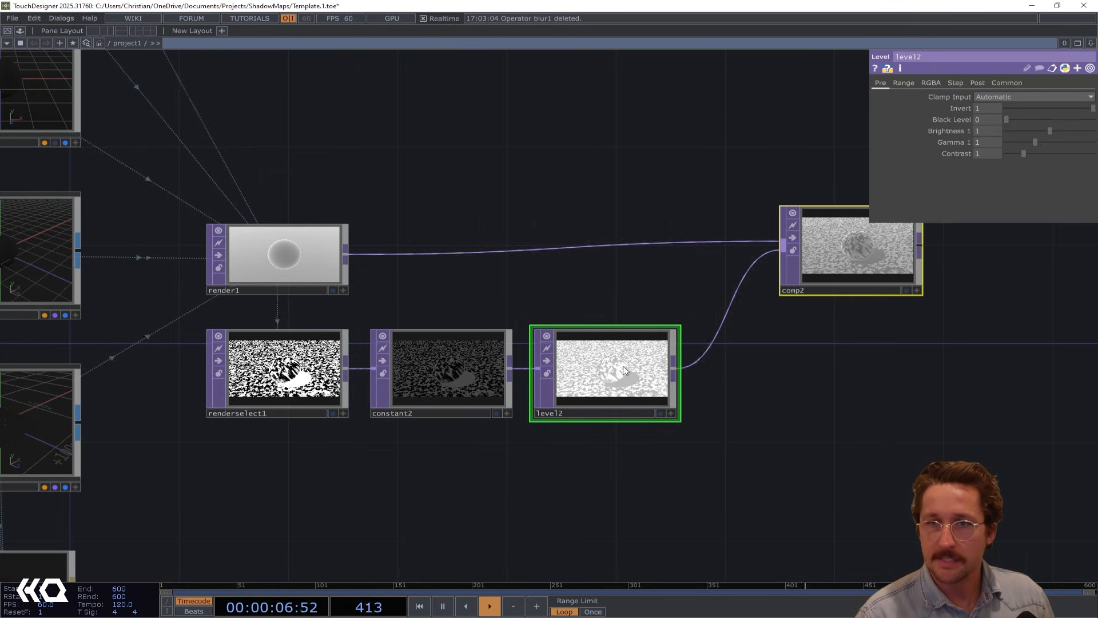
drag(596, 332, 680, 332)
scroll(849, 348, up, 2)
scroll(856, 273, up, 5)
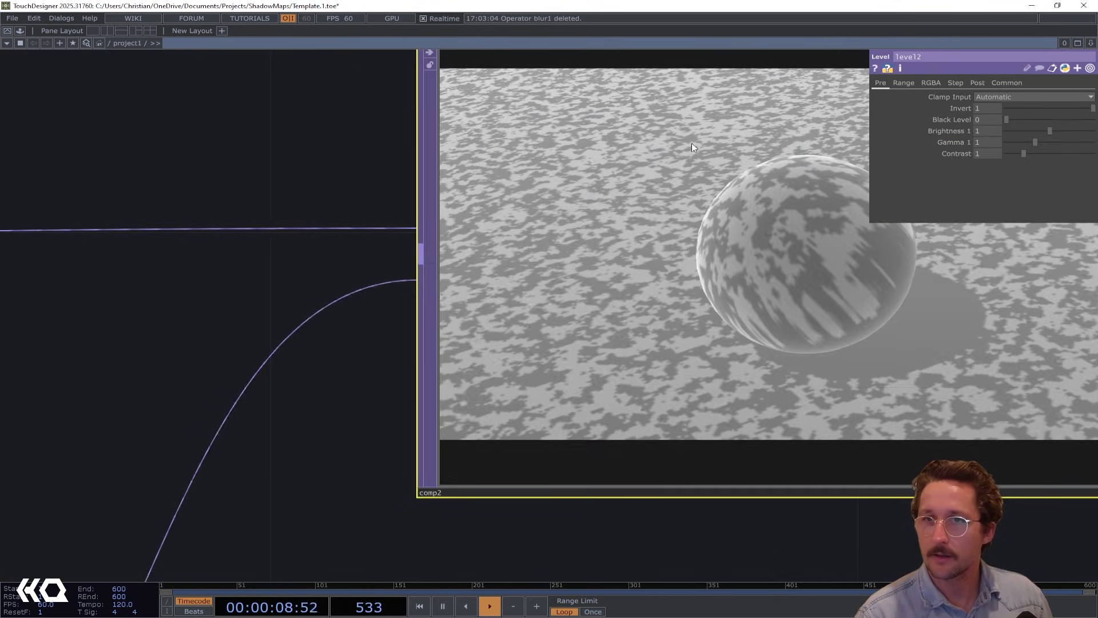
scroll(788, 195, down, 6)
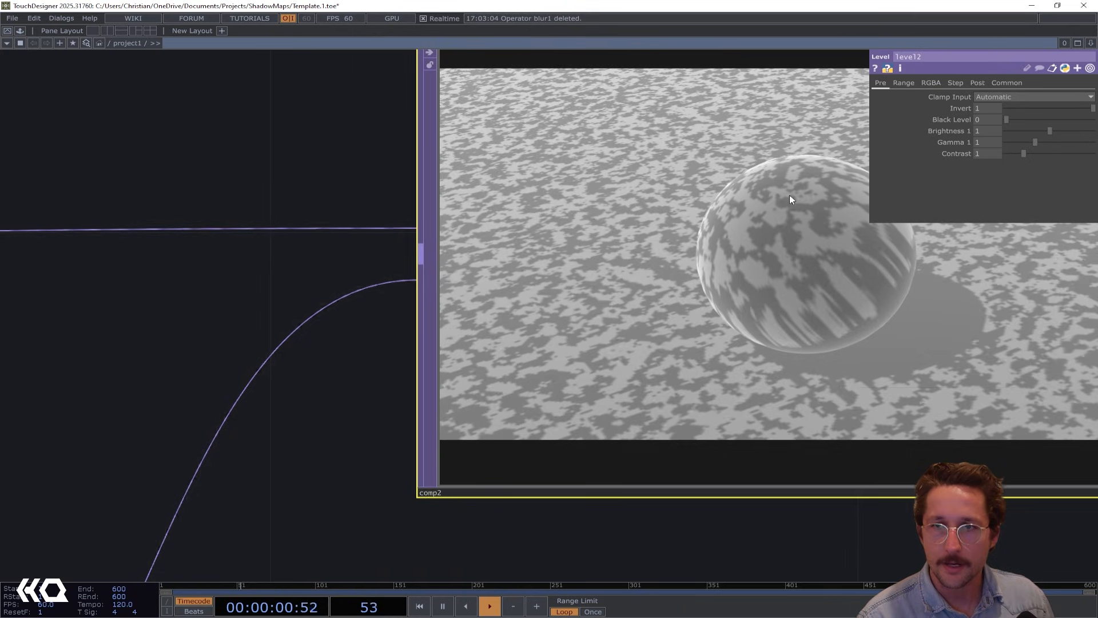
- Make room between constant2 and level2 and insert a Blur TOP into their connection
drag(886, 424, 485, 162)
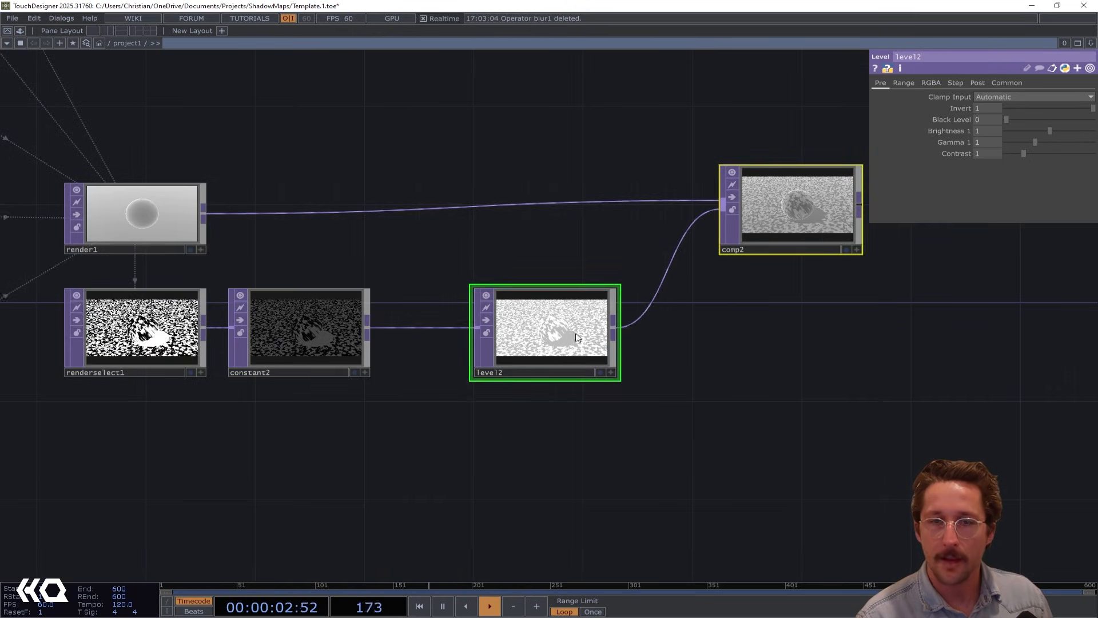
drag(571, 333, 762, 333)
click(520, 321)
right_click(485, 328)
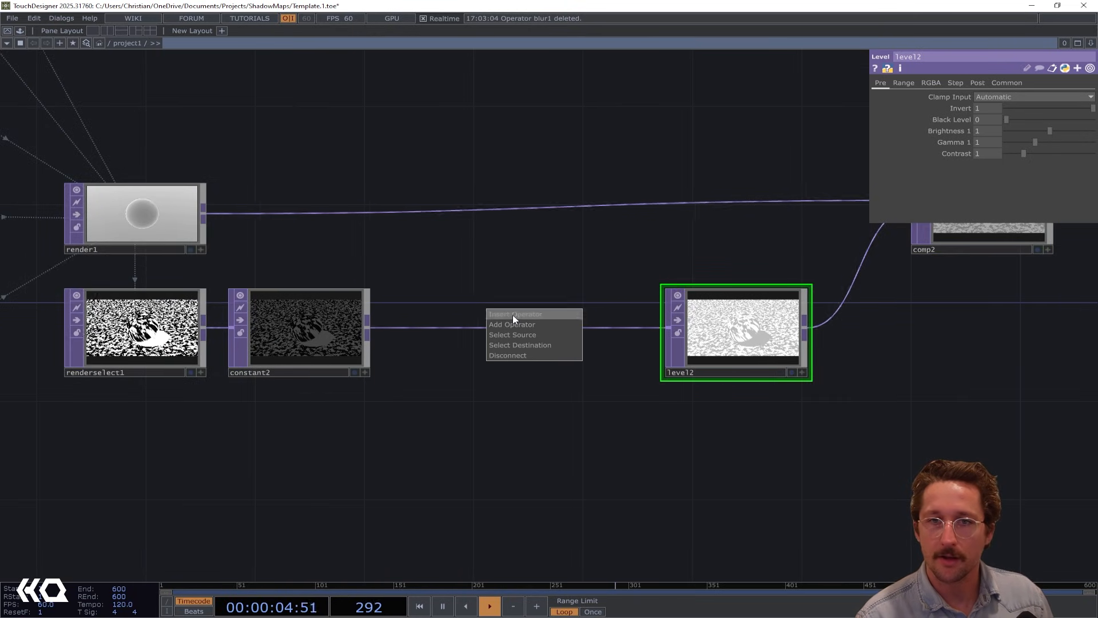
click(510, 314)
text(blur)
key(Return)
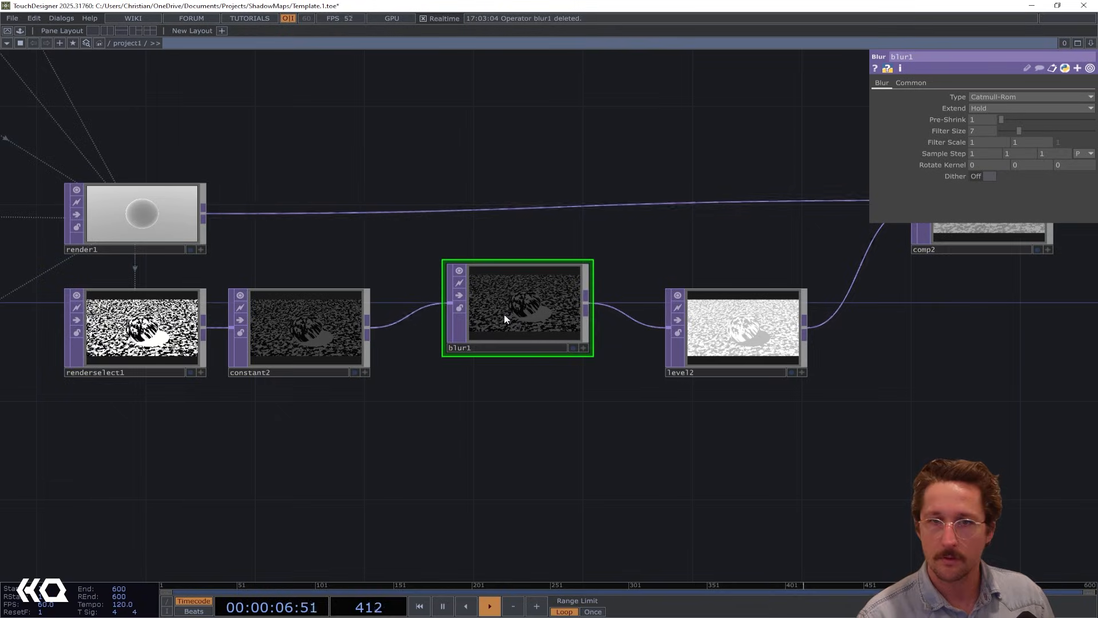
- Set blur1's Pre-Shrink to 2 and Filter Size to 14 while checking the softened shadows in comp2
drag(927, 270, 639, 348)
scroll(639, 348, up, 5)
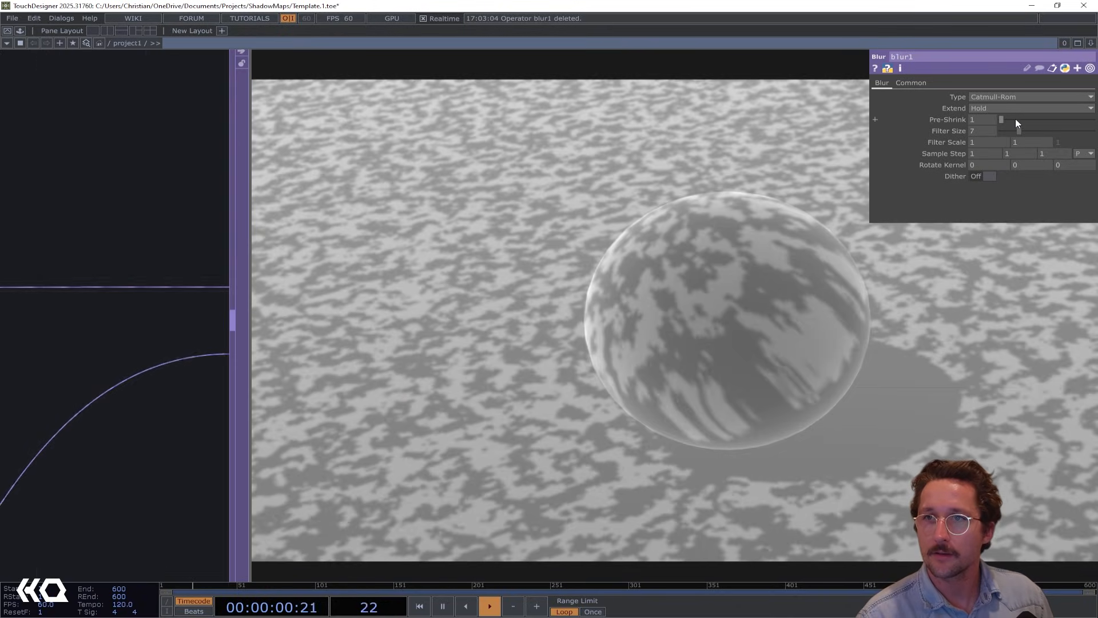
click(1016, 120)
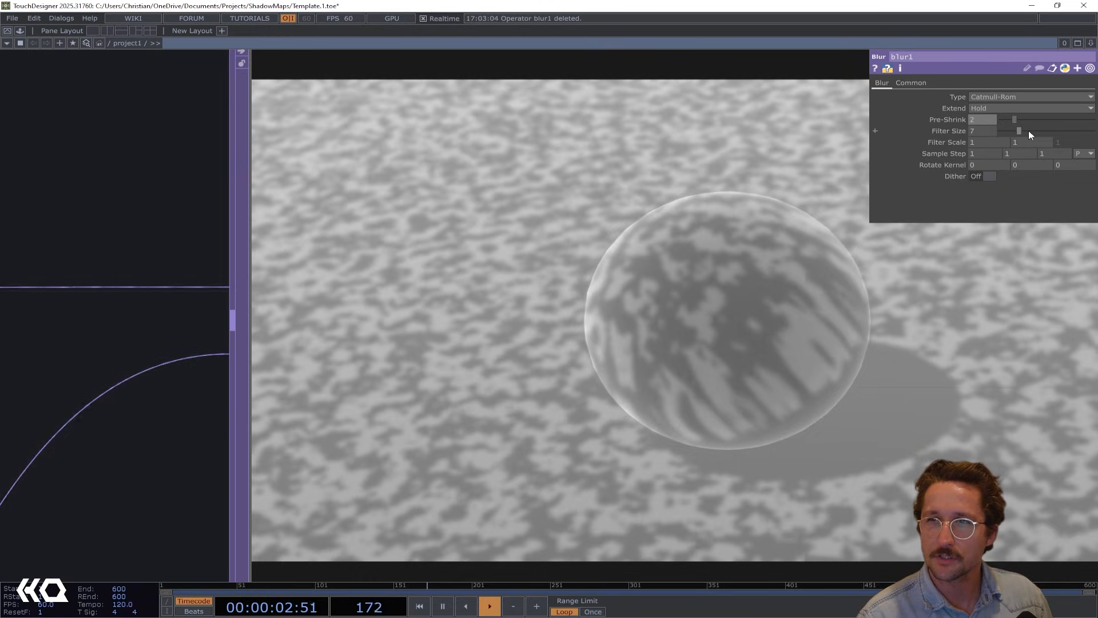
drag(1029, 131, 1040, 131)
scroll(797, 303, down, 5)
middle_drag(822, 298, 659, 282)
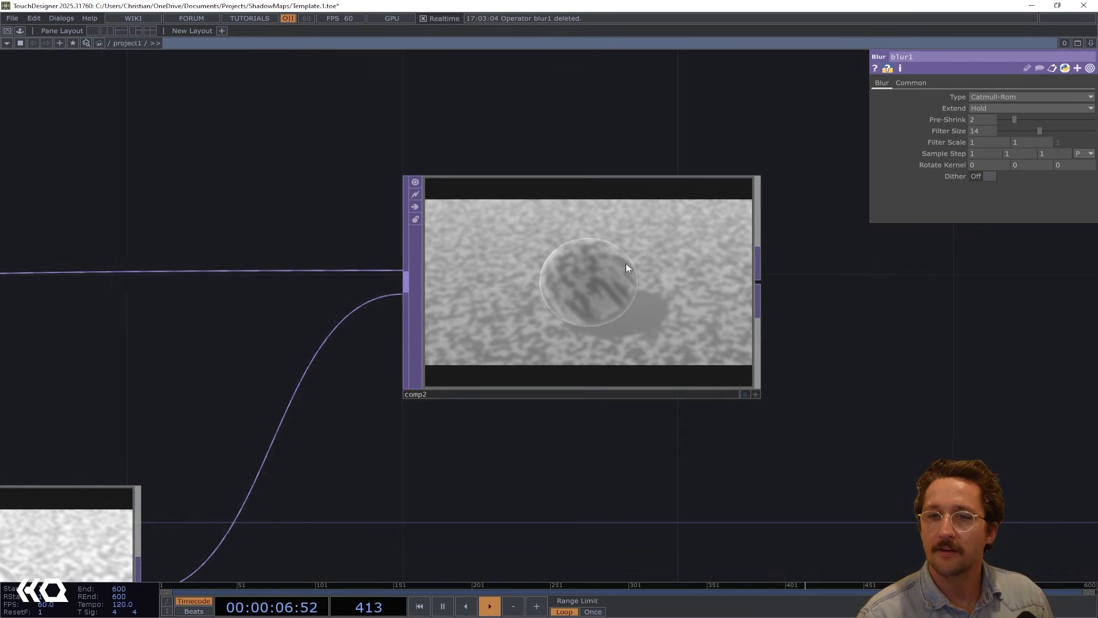
scroll(637, 257, down, 3)
scroll(629, 263, up, 8)
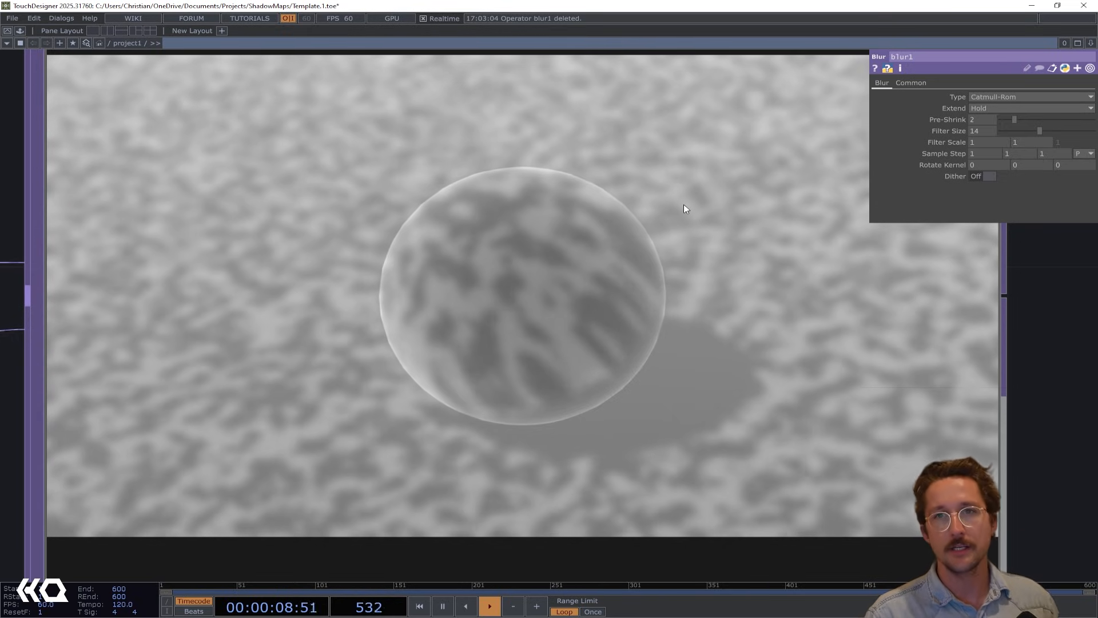
scroll(523, 158, down, 3)
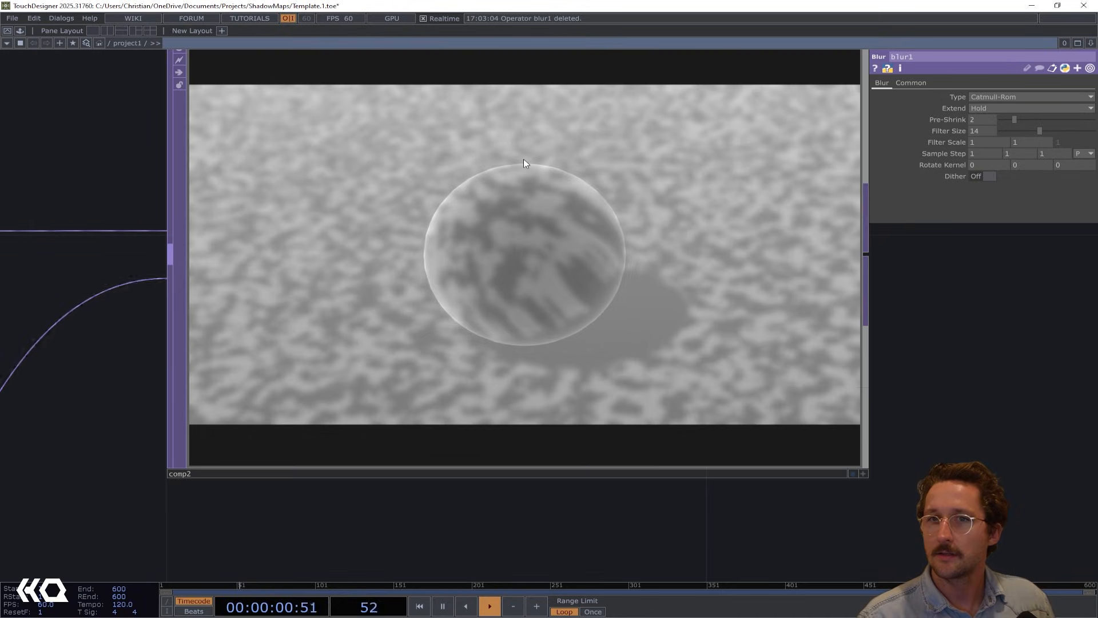
scroll(523, 158, down, 3)
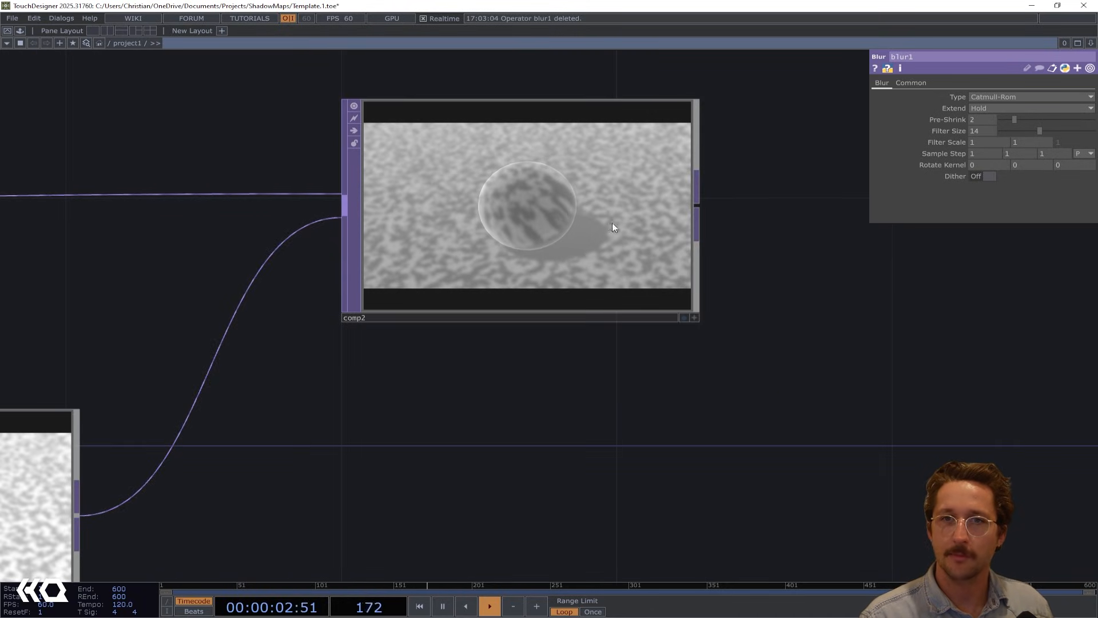
scroll(601, 214, up, 5)
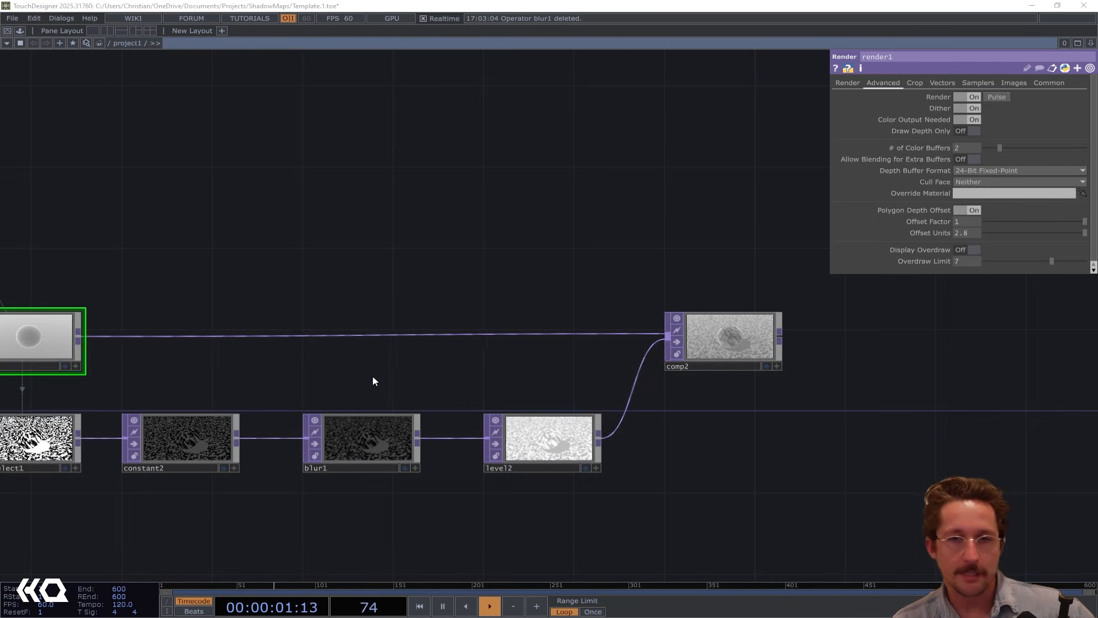
- Examine the blurred shadow buffer in blur1 and its inverted version in level2 up close
drag(372, 380, 498, 261)
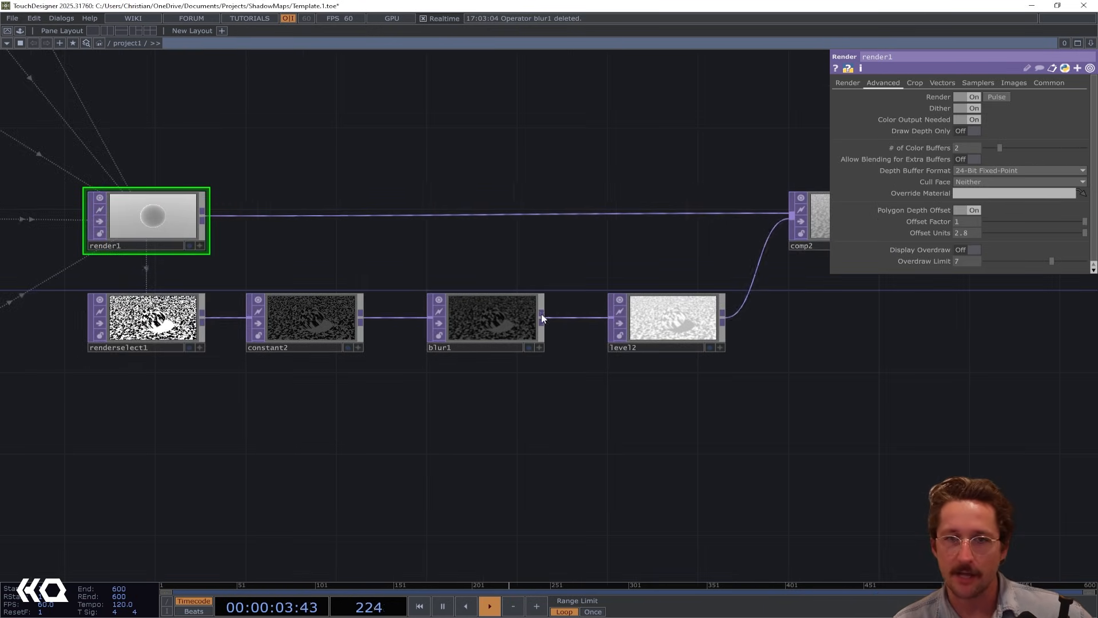
scroll(417, 372, up, 5)
scroll(538, 289, up, 5)
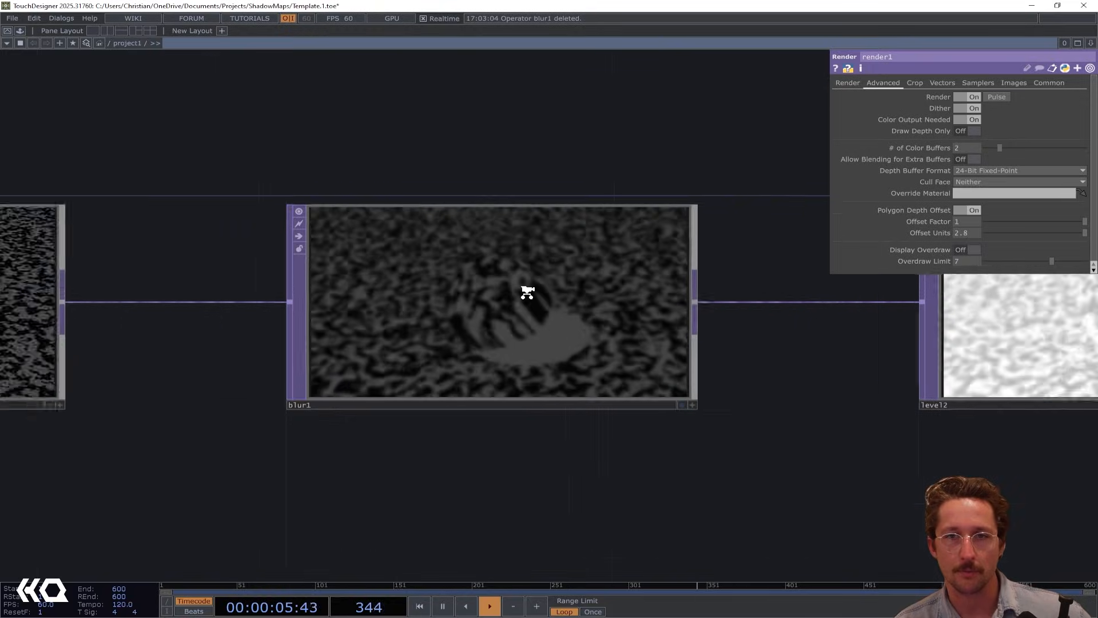
scroll(441, 260, up, 5)
scroll(467, 243, up, 5)
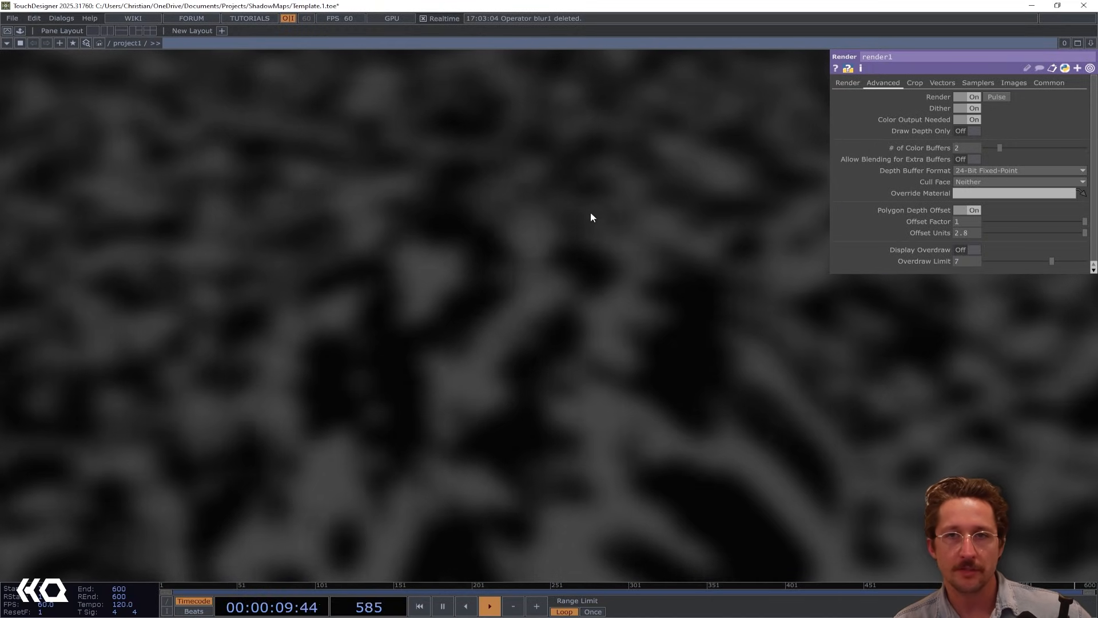
scroll(384, 222, down, 3)
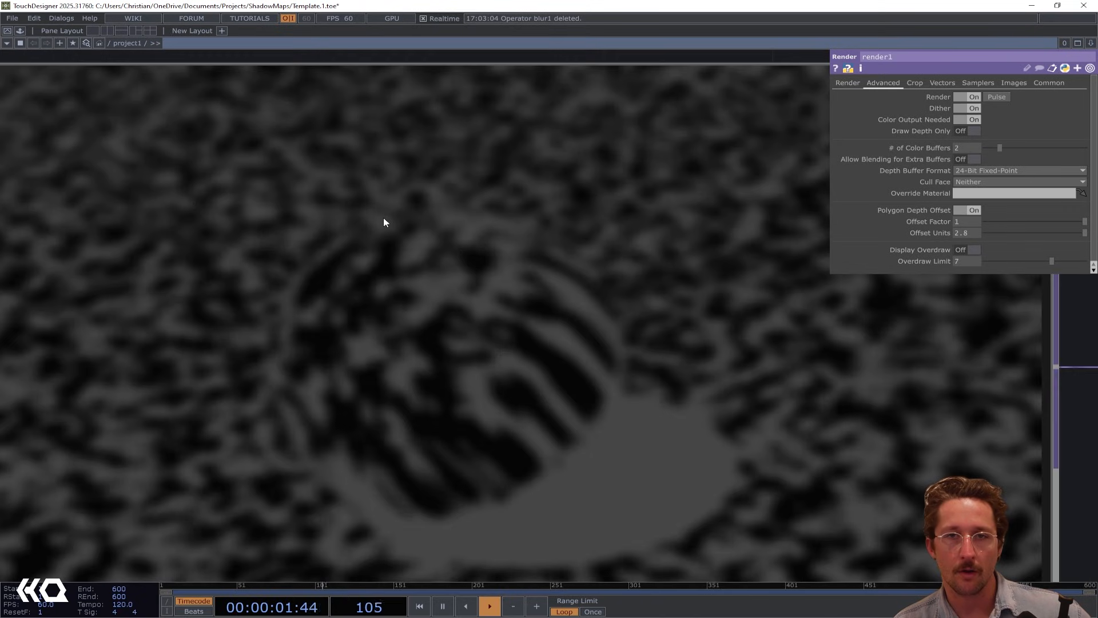
scroll(418, 217, down, 5)
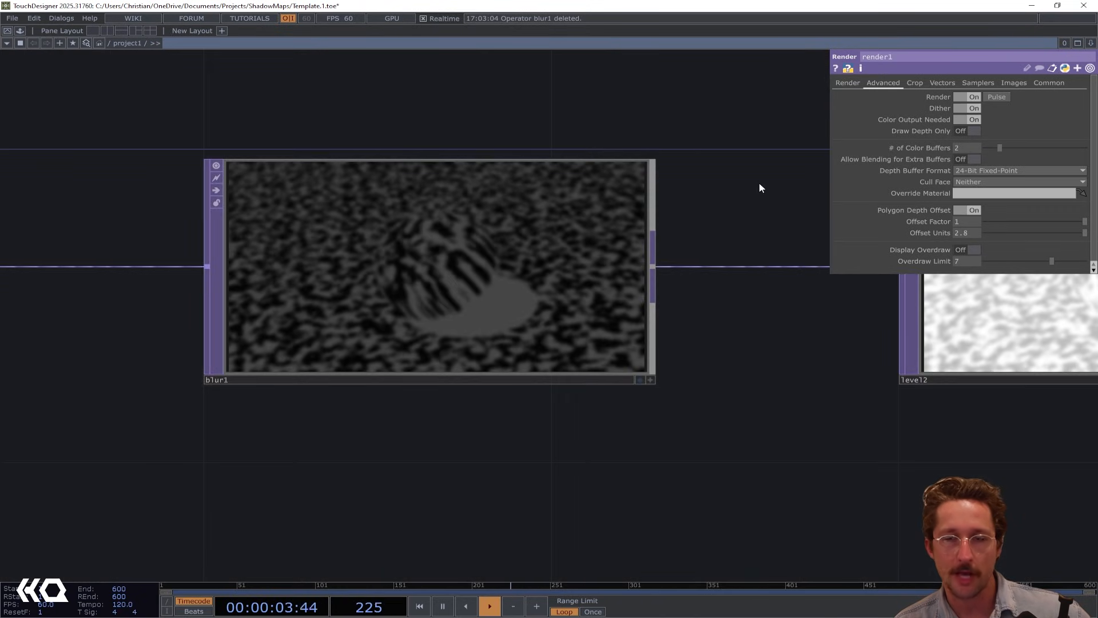
drag(759, 183, 309, 329)
drag(647, 216, 440, 173)
scroll(505, 342, up, 5)
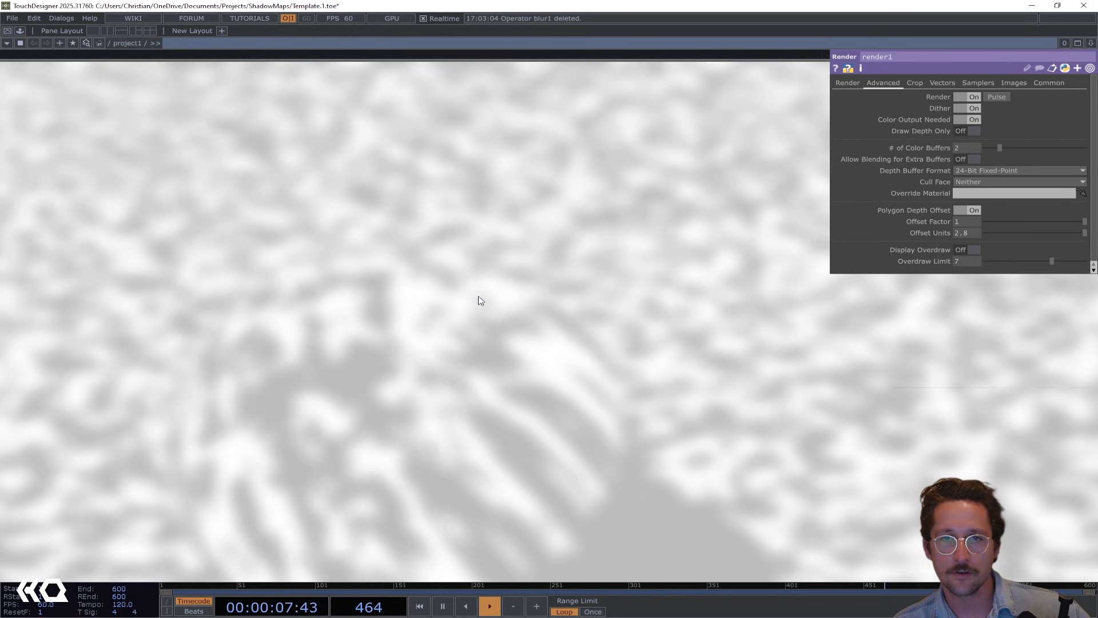
scroll(480, 300, down, 4)
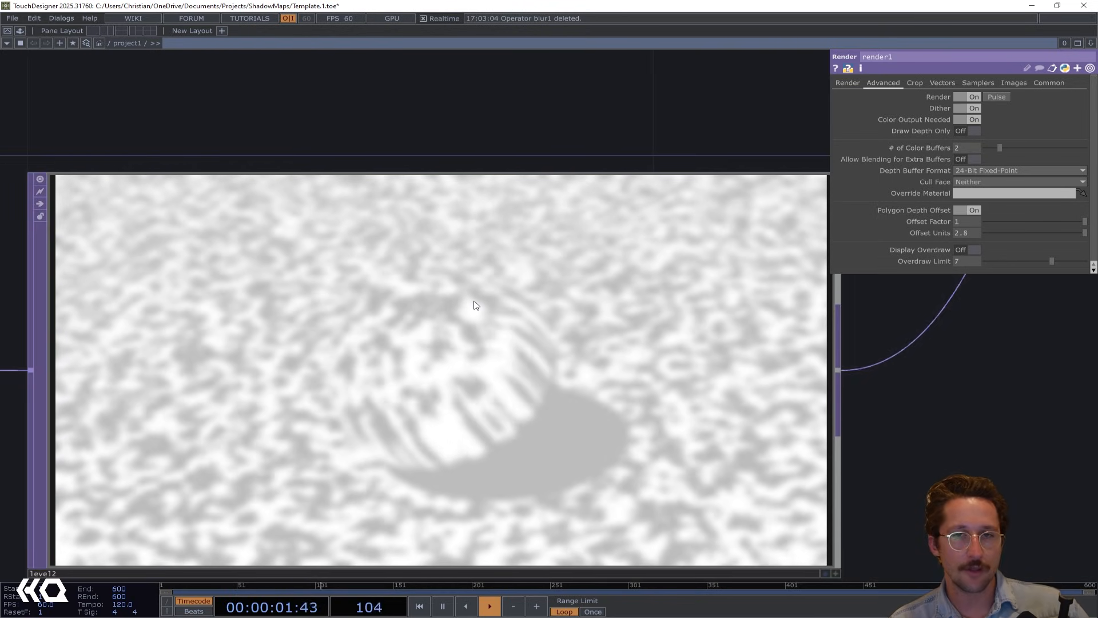
scroll(475, 305, down, 2)
scroll(481, 318, down, 3)
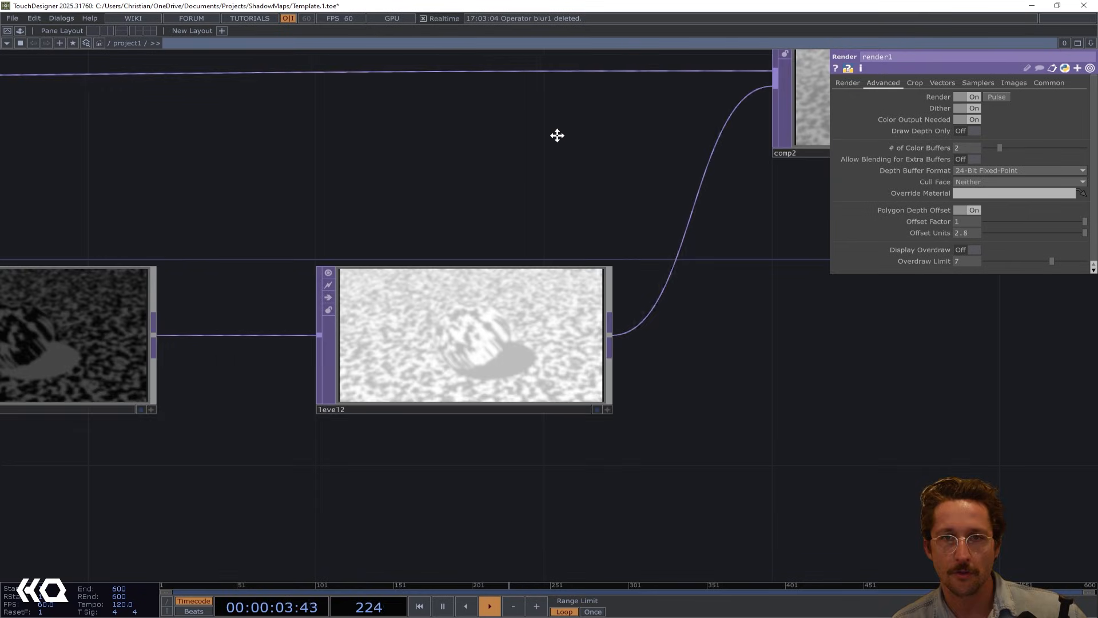
- Examine how the blurred shadows sit on the sphere and ground in comp2, then review the whole network
drag(556, 135, 267, 255)
scroll(667, 207, up, 4)
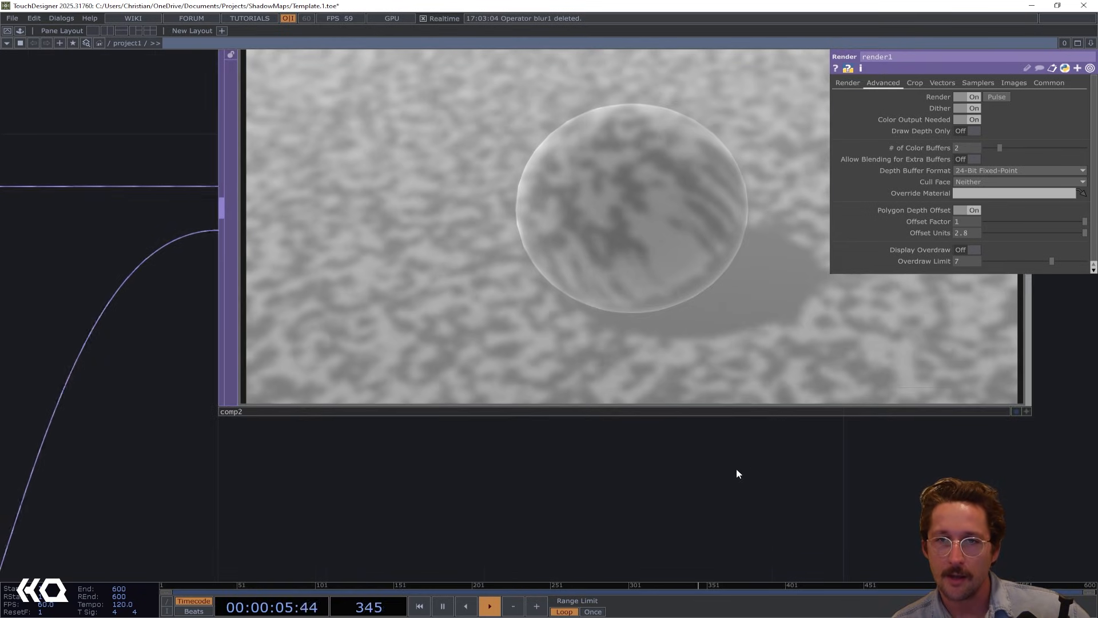
scroll(589, 337, up, 1)
scroll(518, 180, up, 3)
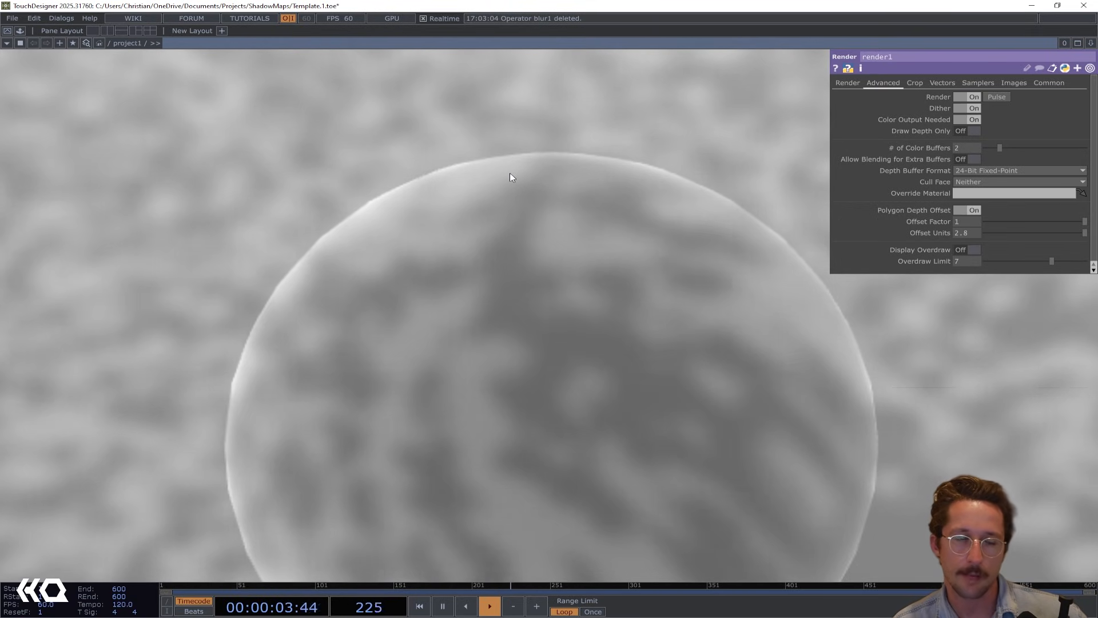
scroll(509, 174, down, 5)
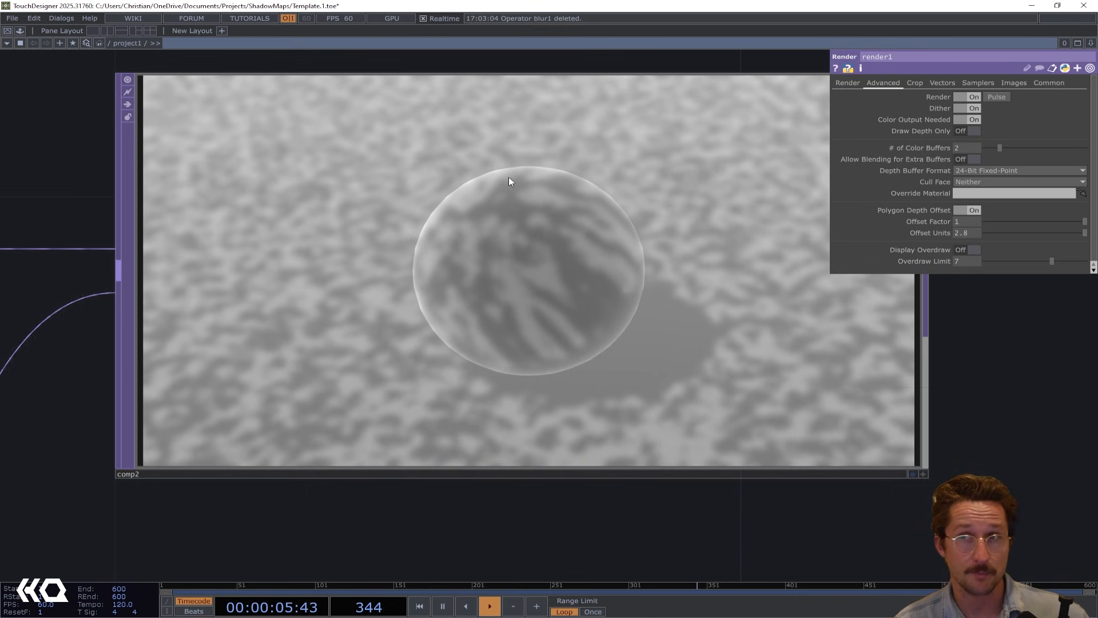
scroll(510, 175, down, 6)
scroll(711, 377, down, 3)
scroll(711, 377, down, 4)
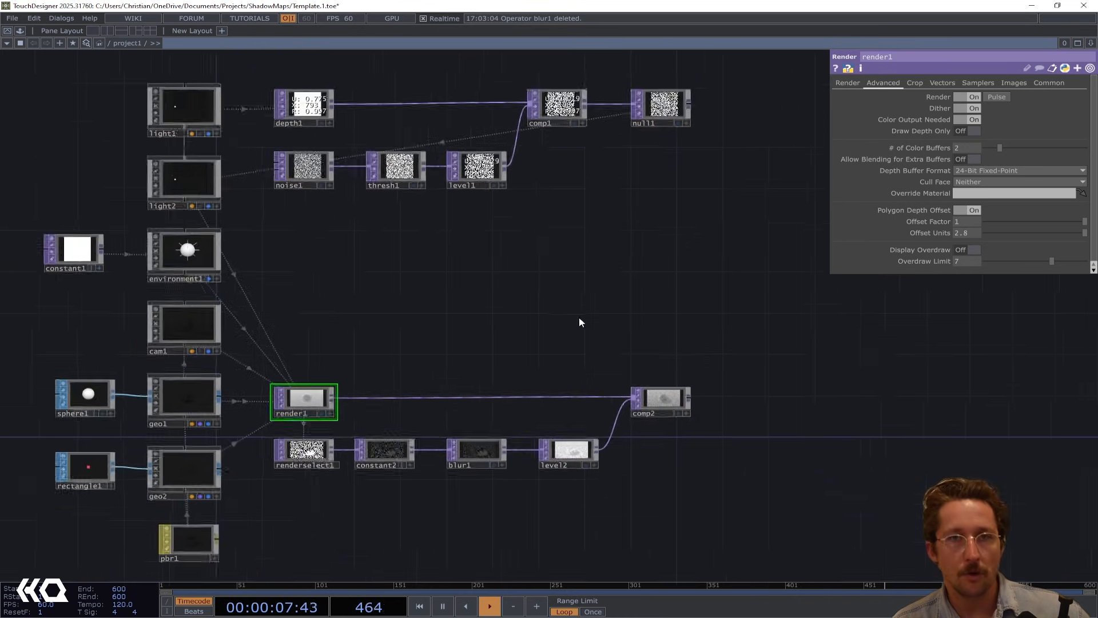
- Review light2's shadow settings and compare them with the composited shadow result in comp2
drag(389, 201, 455, 327)
scroll(455, 327, up, 6)
drag(608, 403, 958, 418)
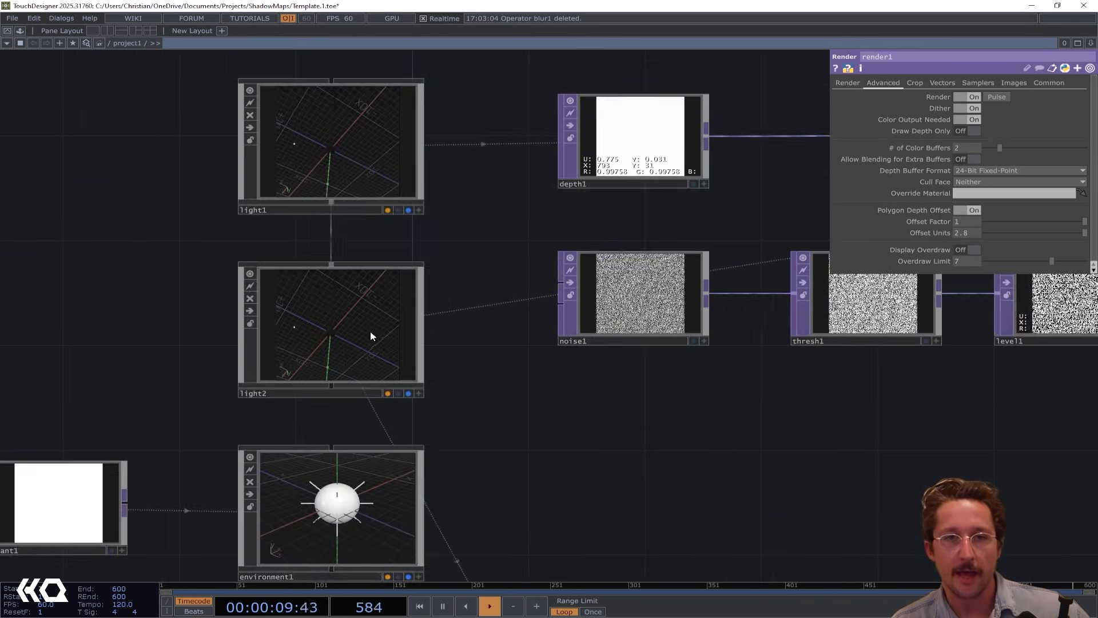
click(369, 331)
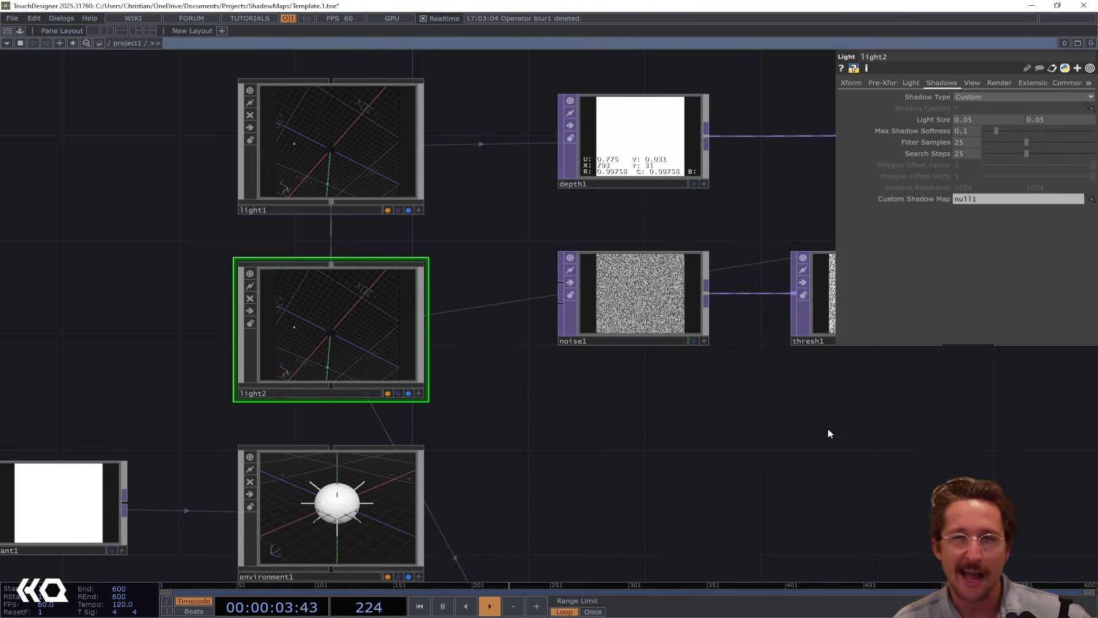
drag(828, 427, 500, 259)
scroll(728, 426, down, 4)
drag(583, 378, 557, 344)
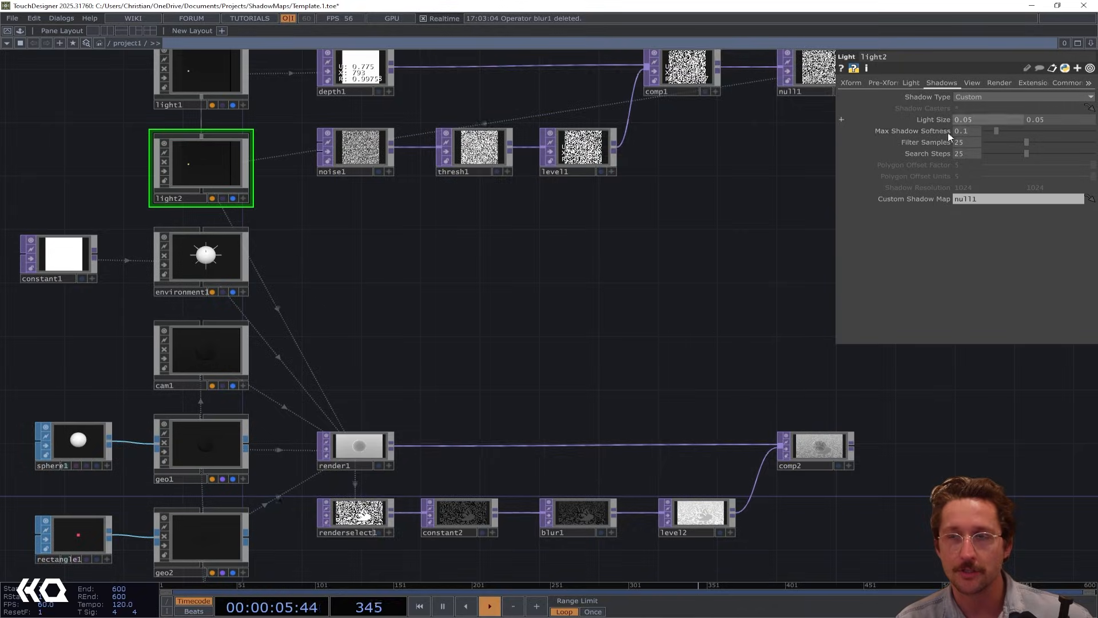
scroll(686, 343, up, 8)
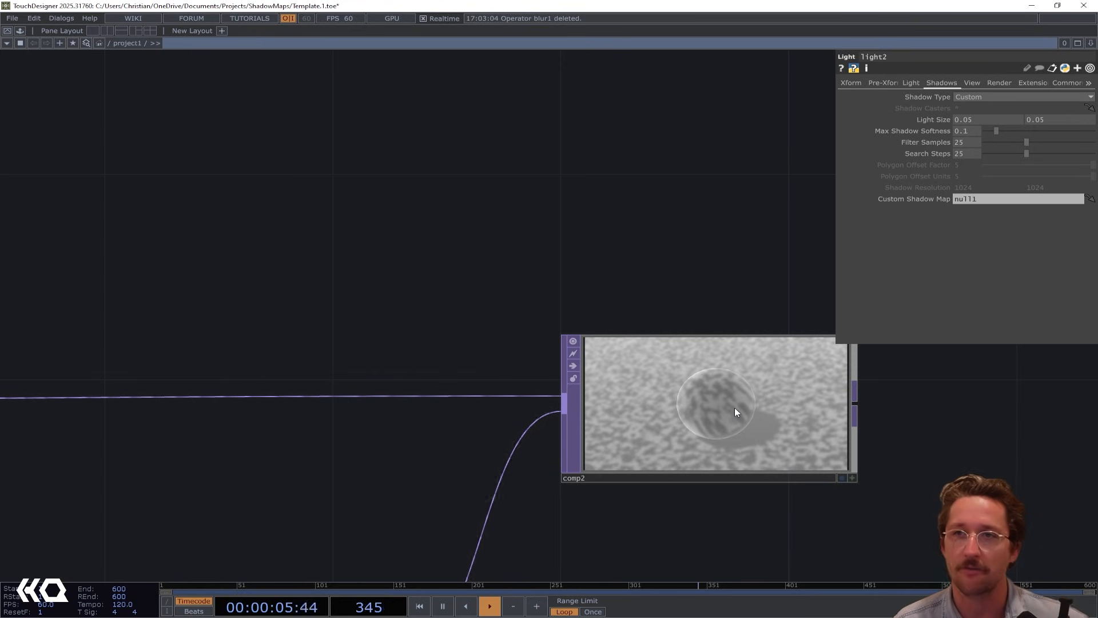
scroll(724, 197, down, 8)
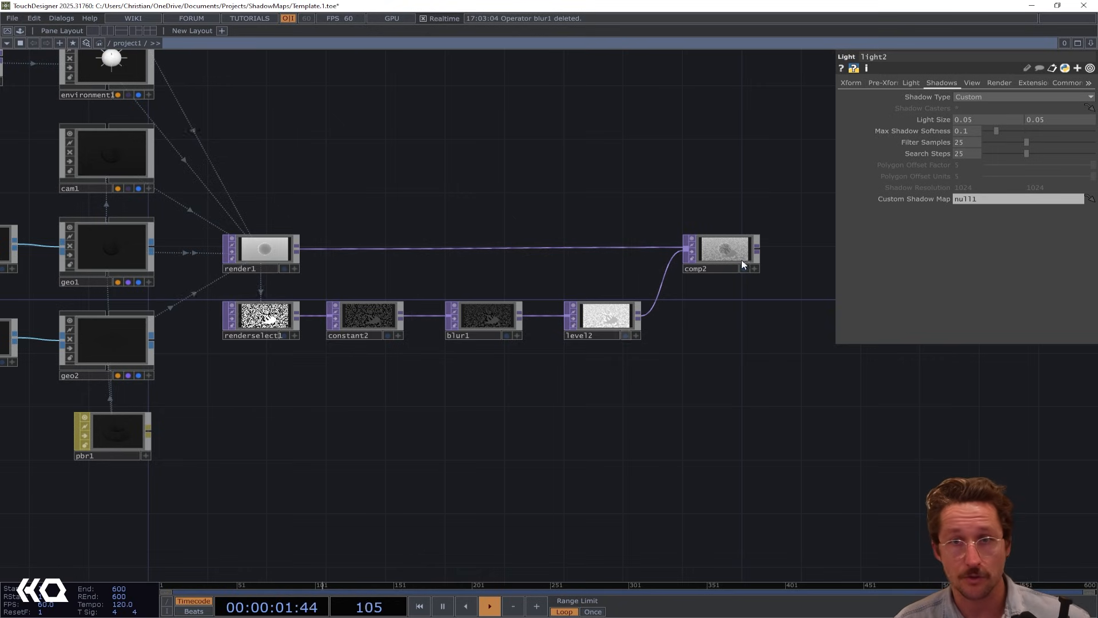
drag(699, 186, 707, 247)
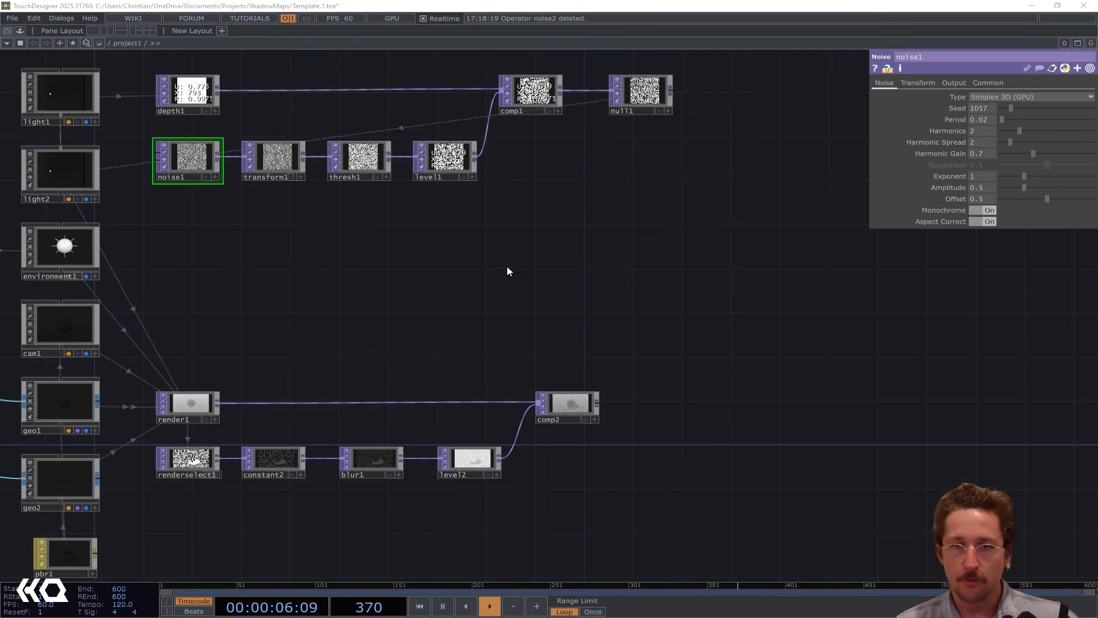
- Add a second Noise TOP and place it below noise1
drag(554, 291, 583, 293)
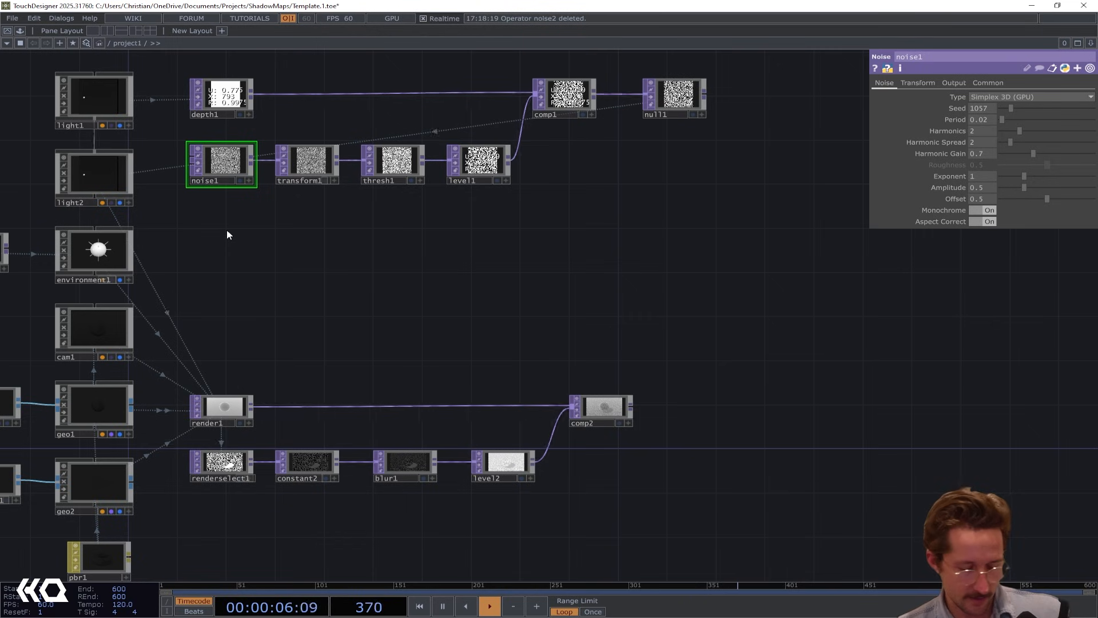
key(Tab)
text(noise)
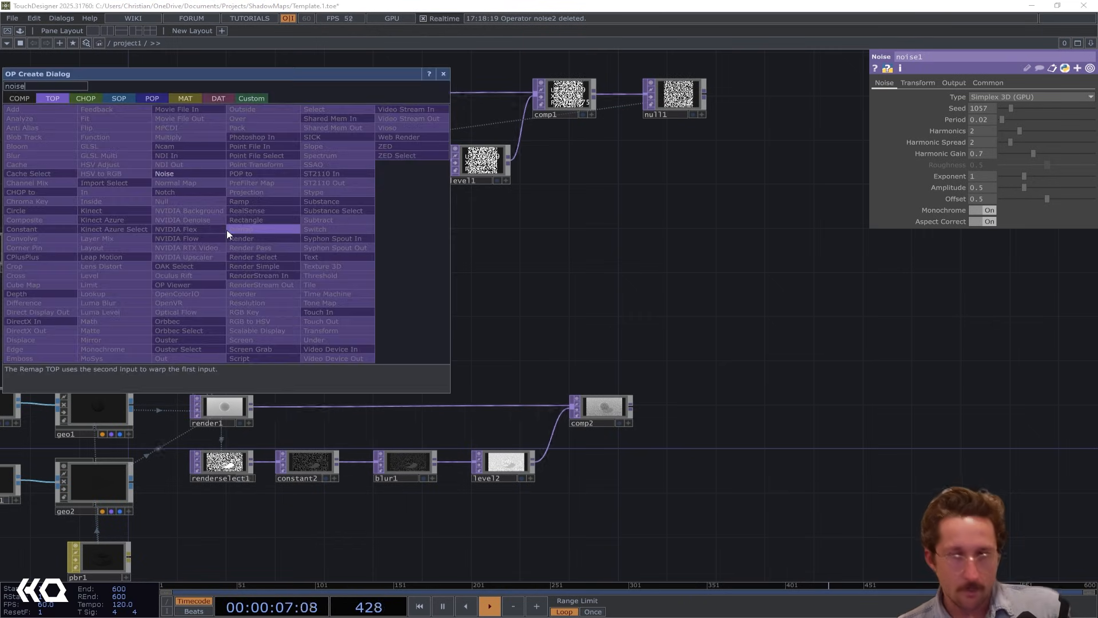
click(169, 173)
click(198, 223)
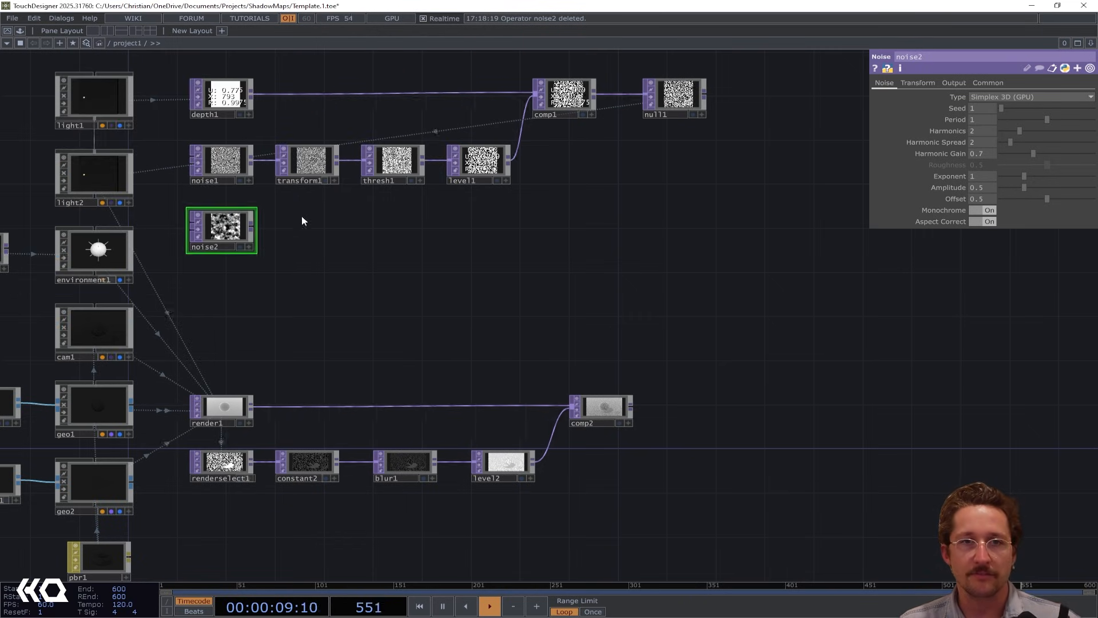
- Stretch noise2 by setting the X value of its transform Scale to 21
click(918, 83)
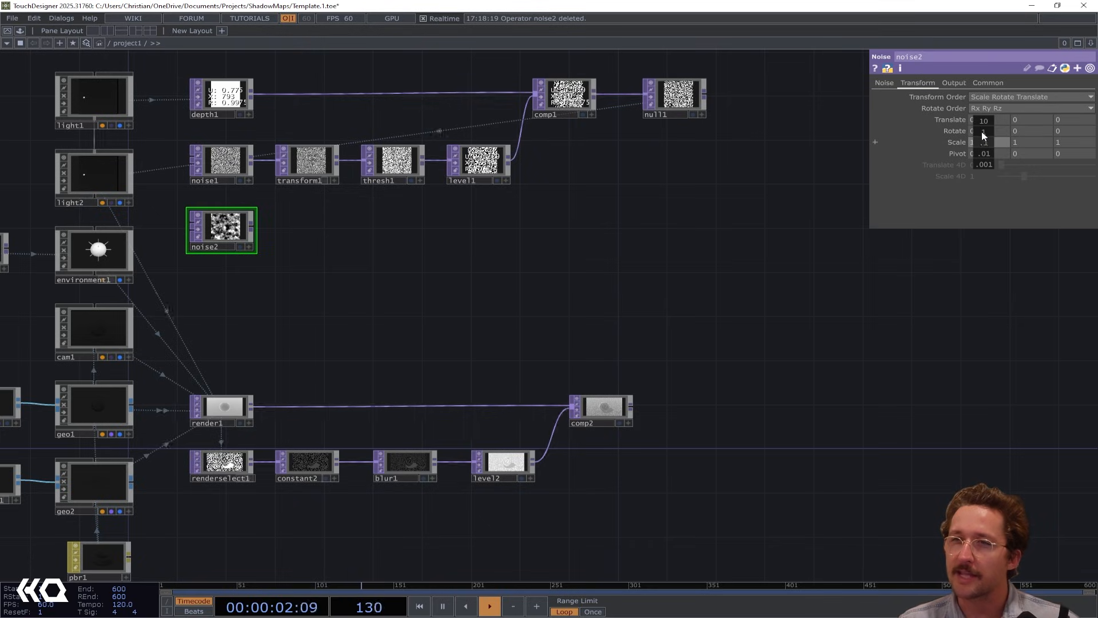
middle_drag(992, 122, 1010, 122)
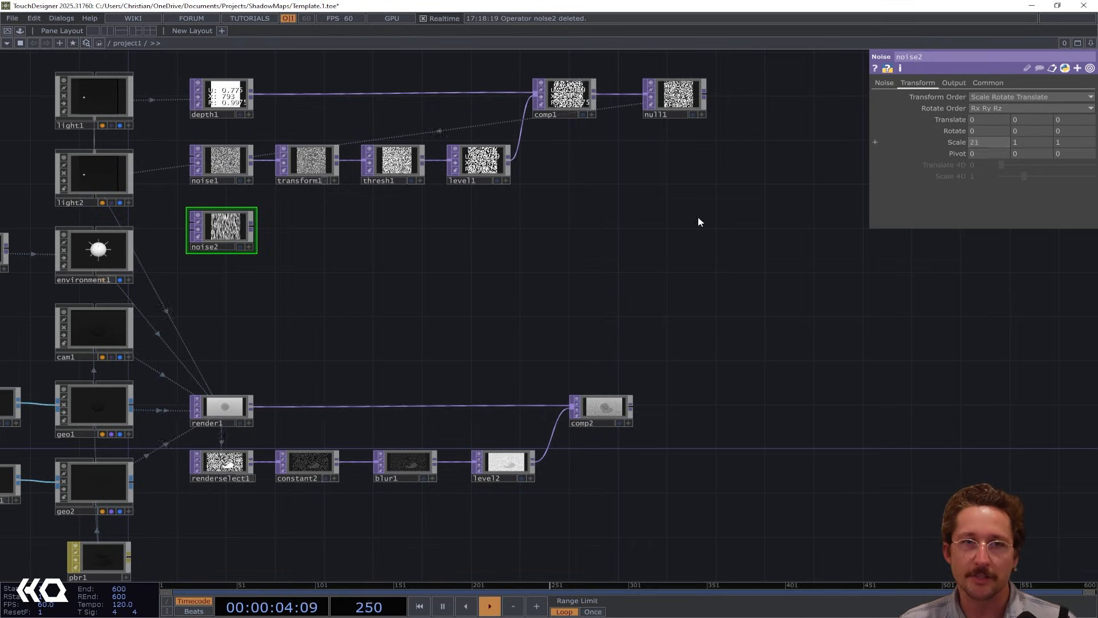
middle_drag(227, 257, 231, 122)
scroll(263, 178, down, 5)
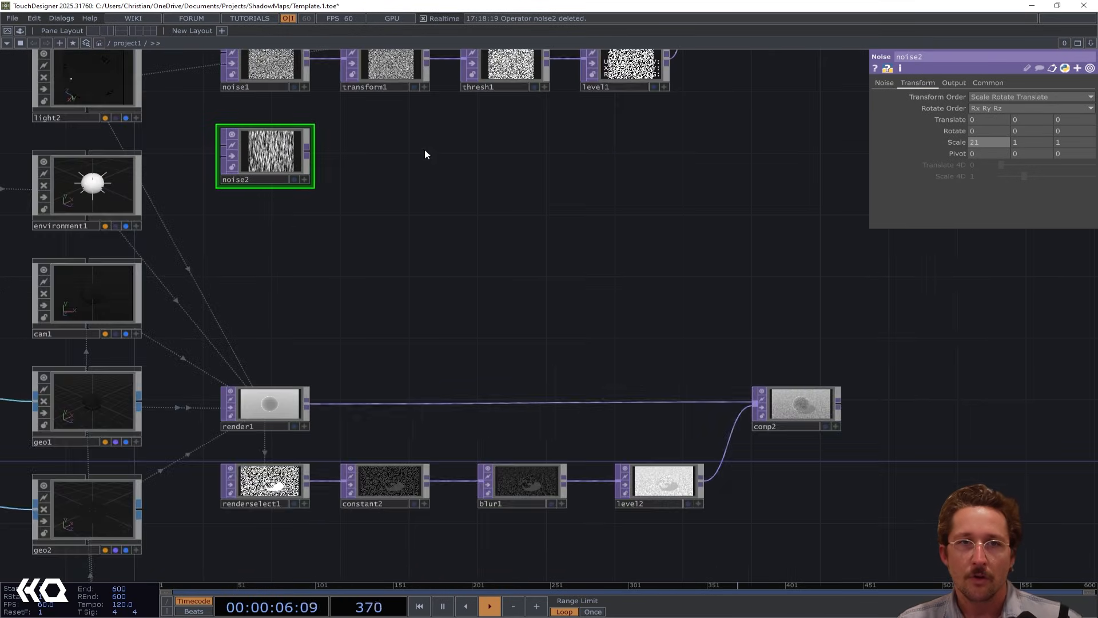
drag(426, 152, 404, 191)
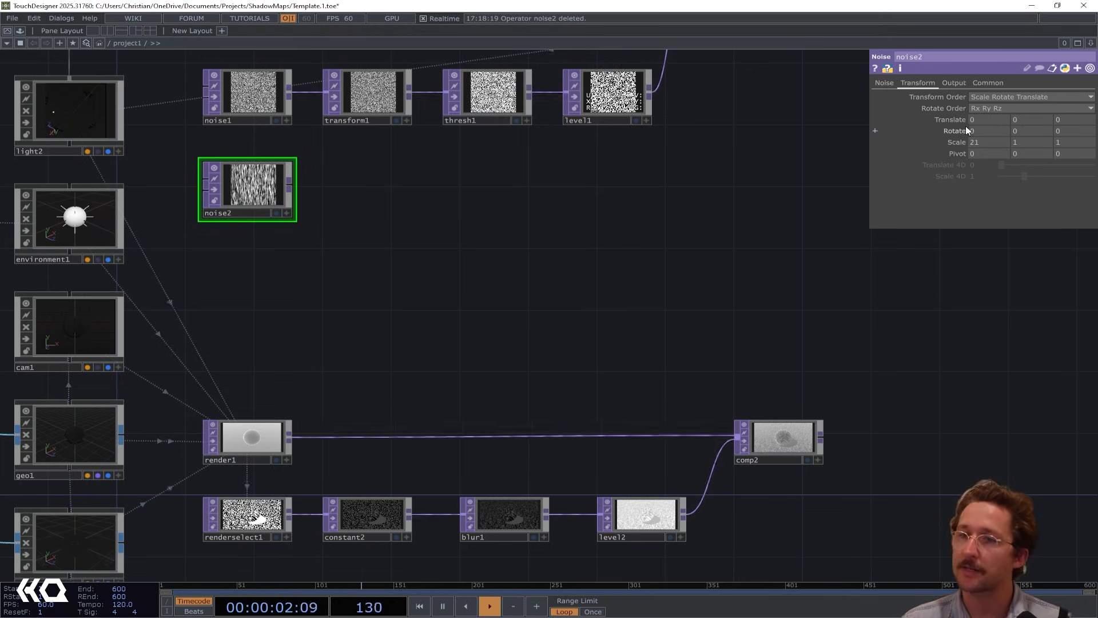
- Animate noise2 vertically by setting its Translate Y to the expression absTime.seconds * 10
click(955, 84)
click(927, 83)
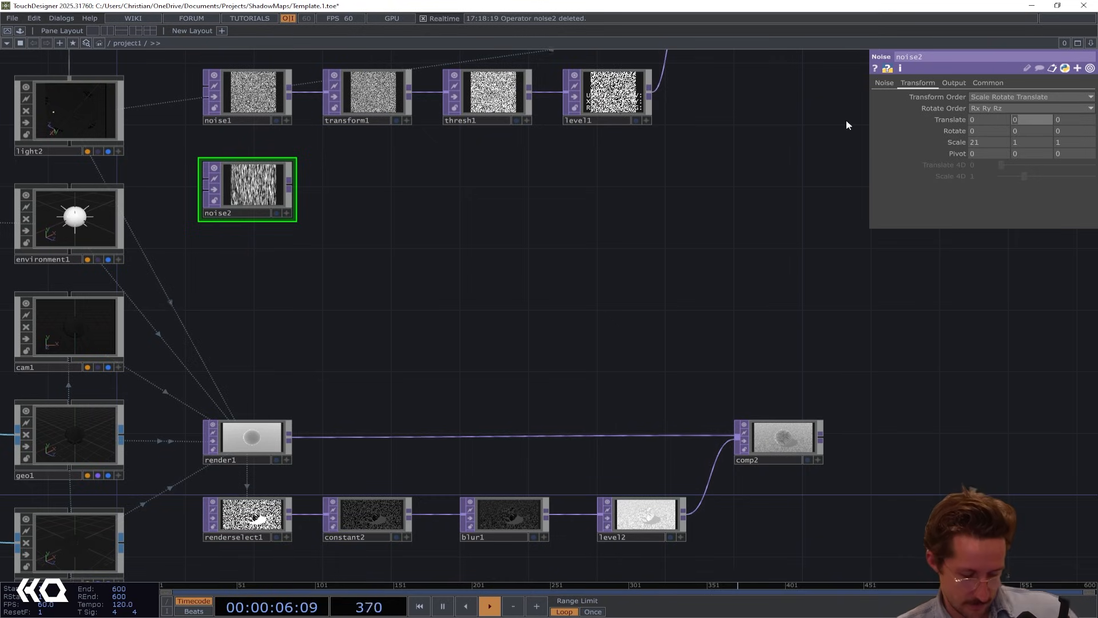
text(abs)
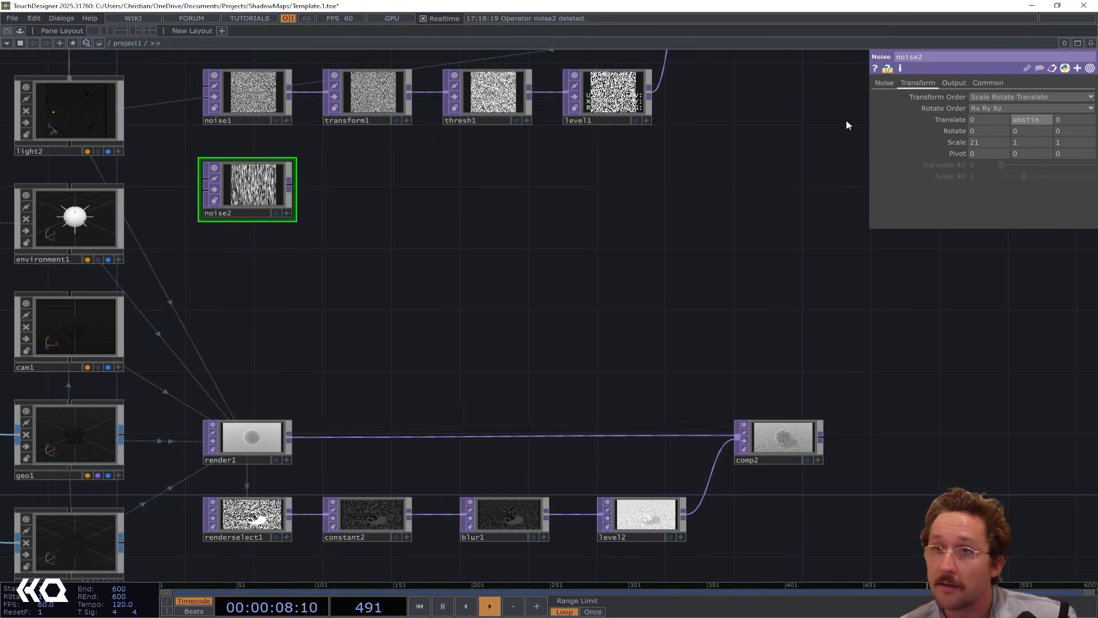
text(Time.)
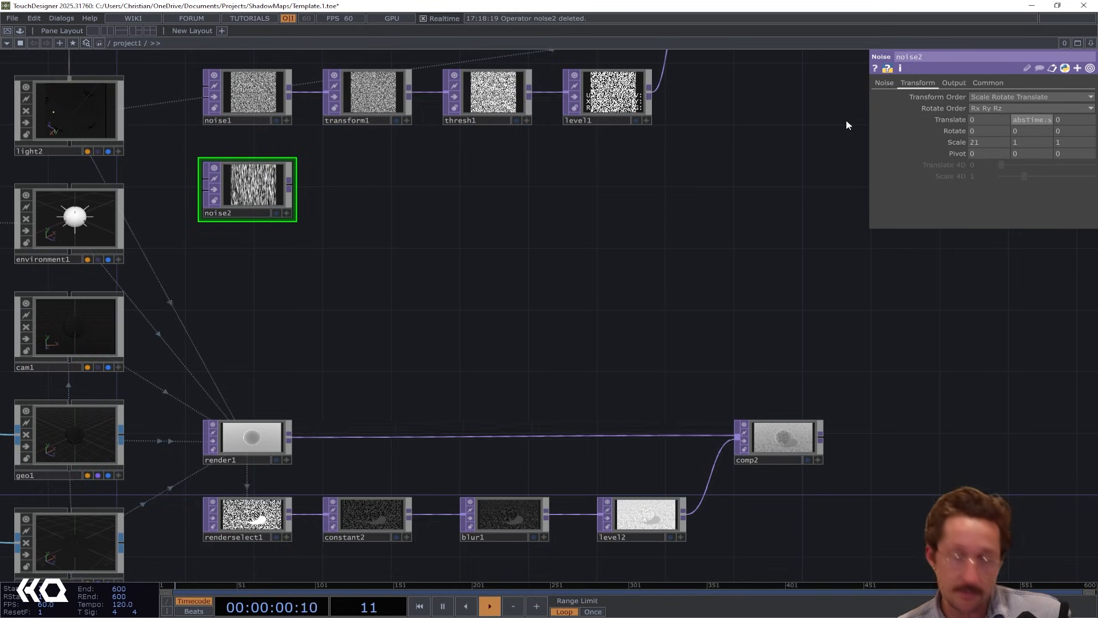
text(seconds)
key(Return)
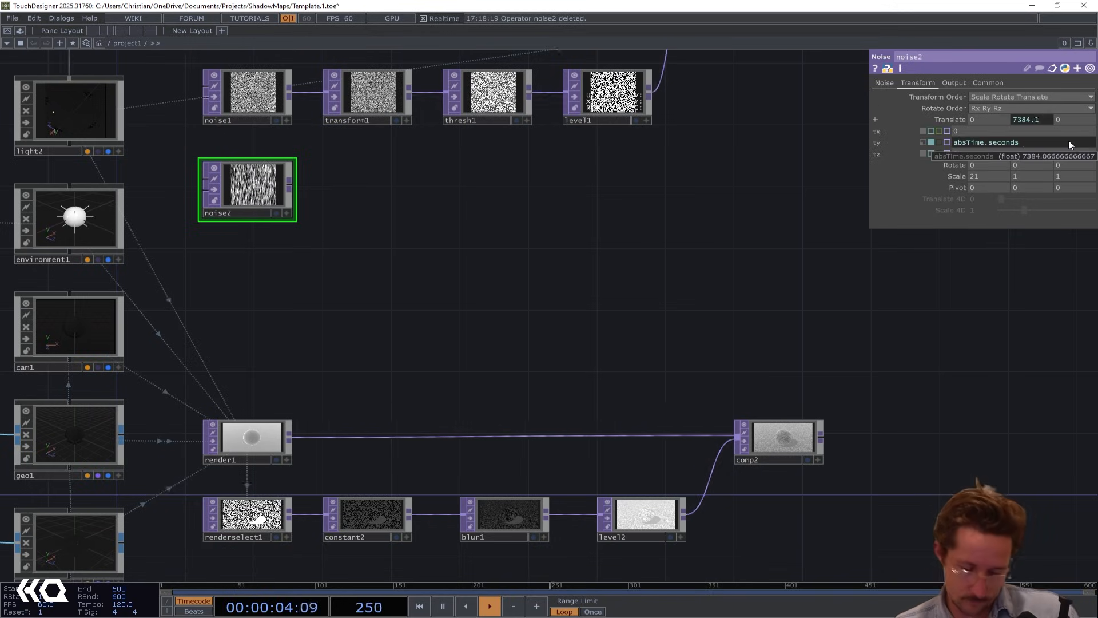
text(*)
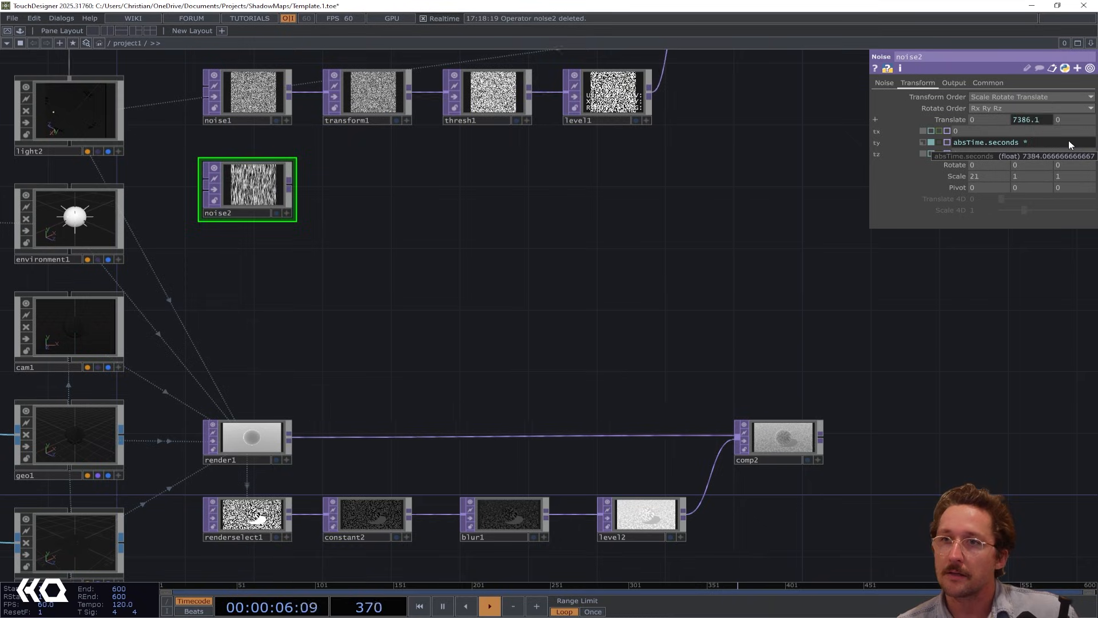
- Wire noise2 into transform1 in place of noise1 and inspect the resulting shadows in comp2
drag(645, 189, 645, 298)
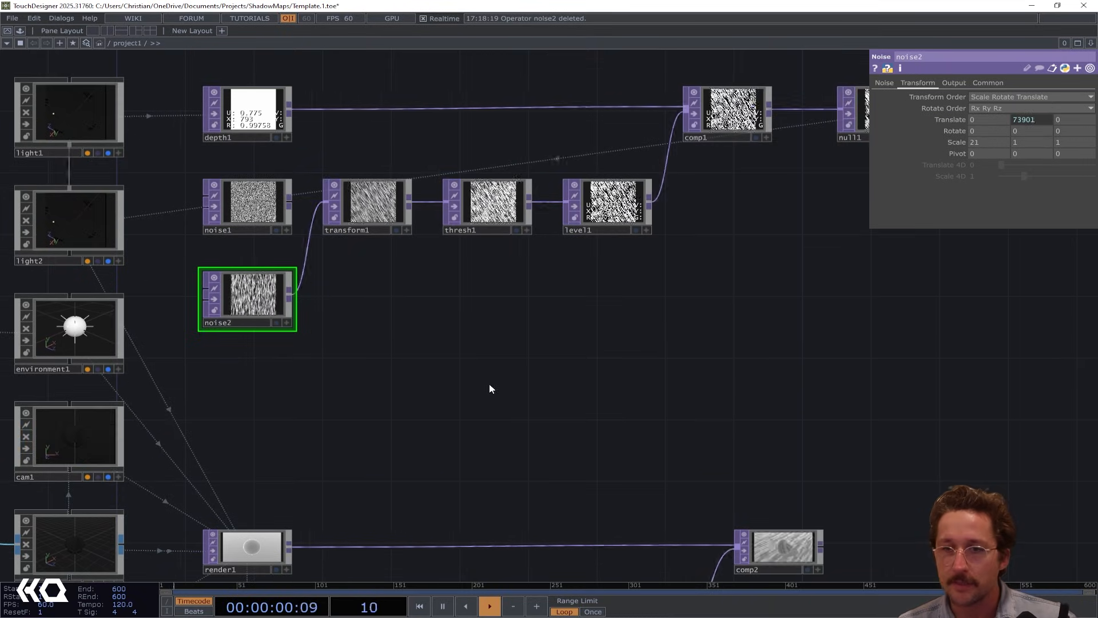
scroll(745, 518, up, 5)
scroll(856, 413, down, 2)
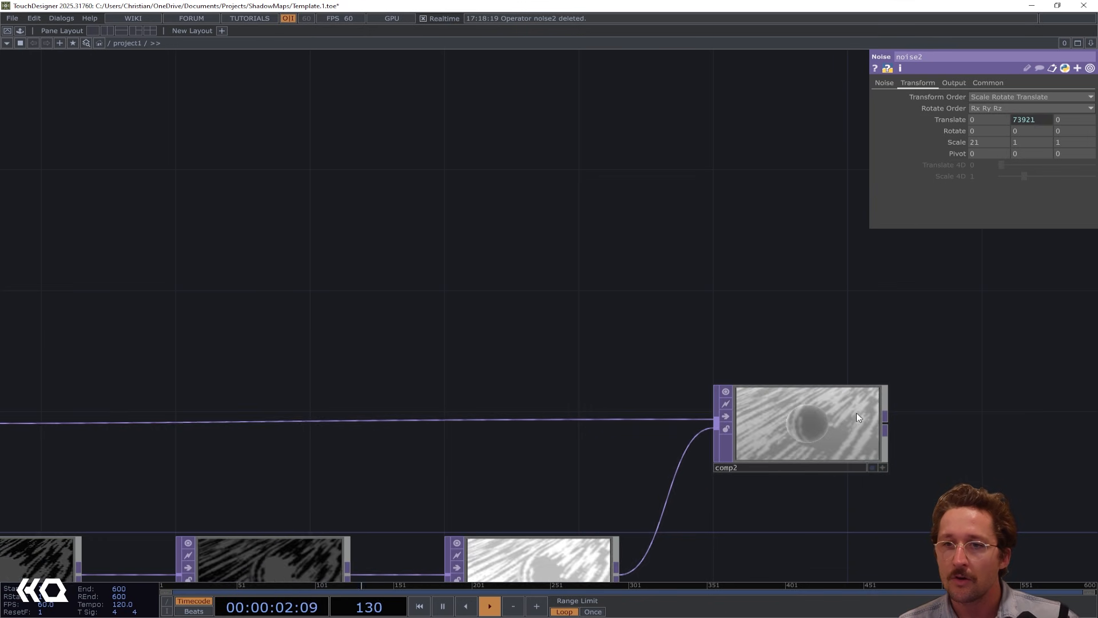
scroll(856, 412, down, 6)
- Set noise2's output resolution to 1024 by 1024
click(988, 83)
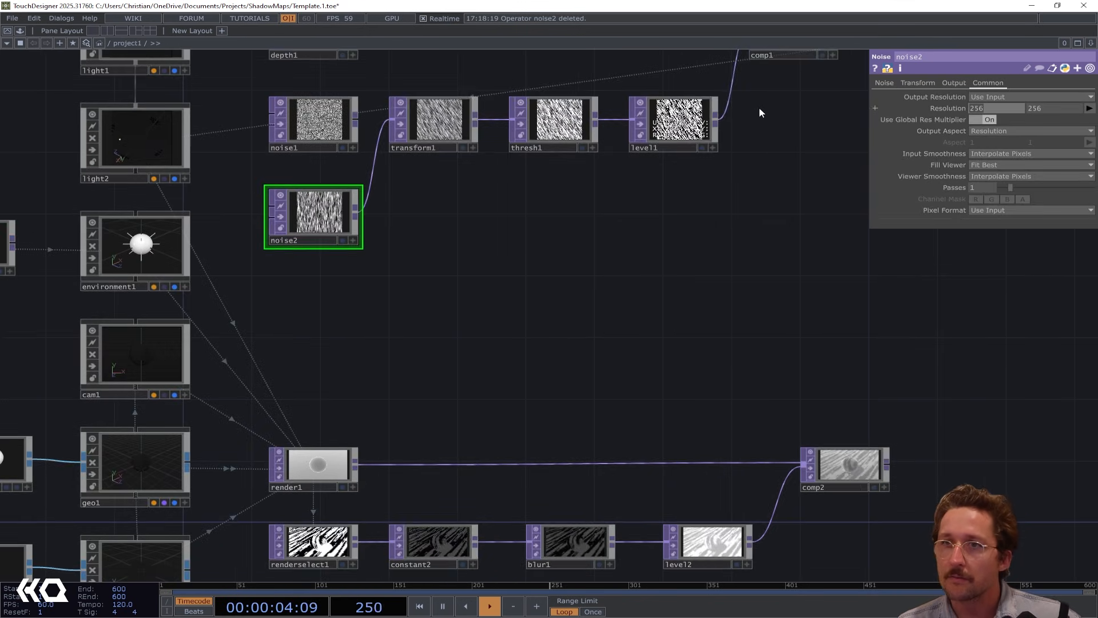
text(1024)
key(Tab)
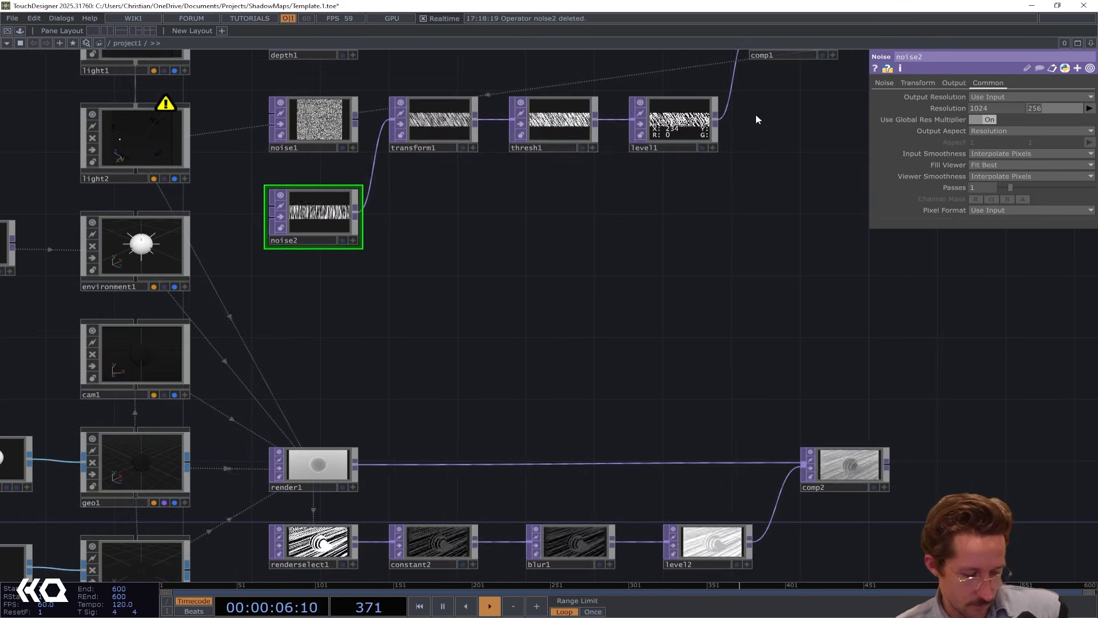
text(1024)
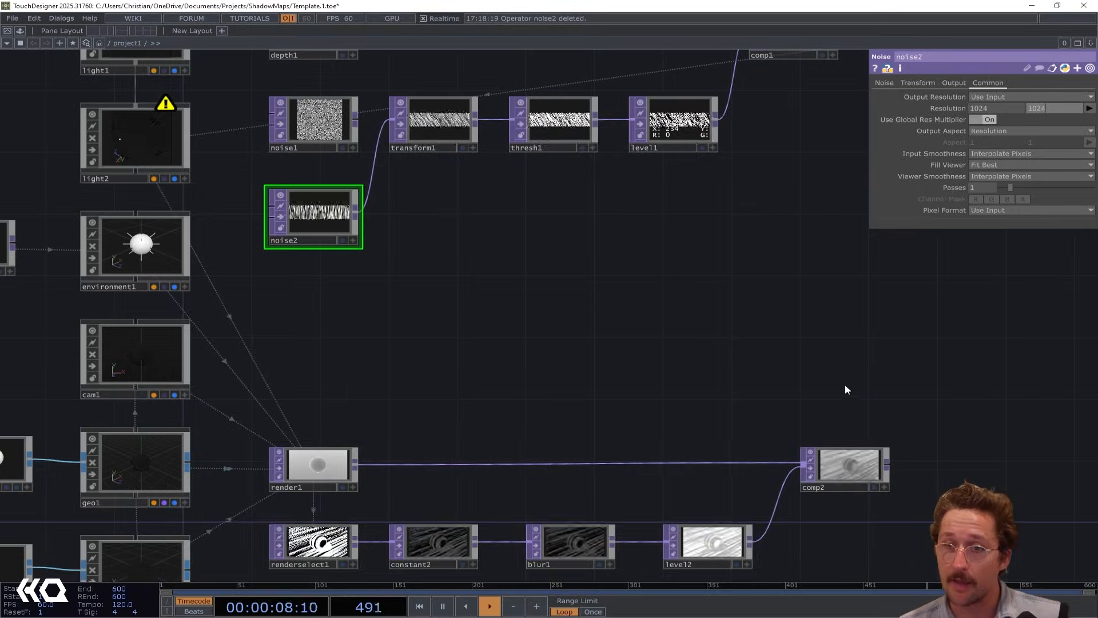
- Examine how the streaked, moving shadows fall across the sphere and ground in comp2, then review the surrounding network
scroll(840, 452, up, 5)
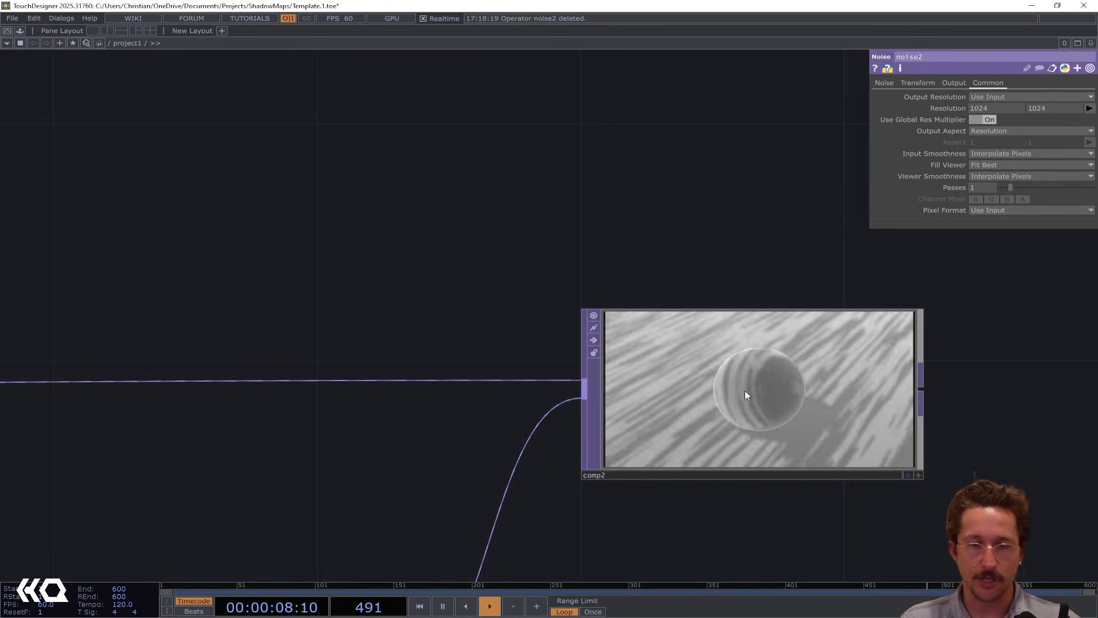
scroll(736, 281, down, 3)
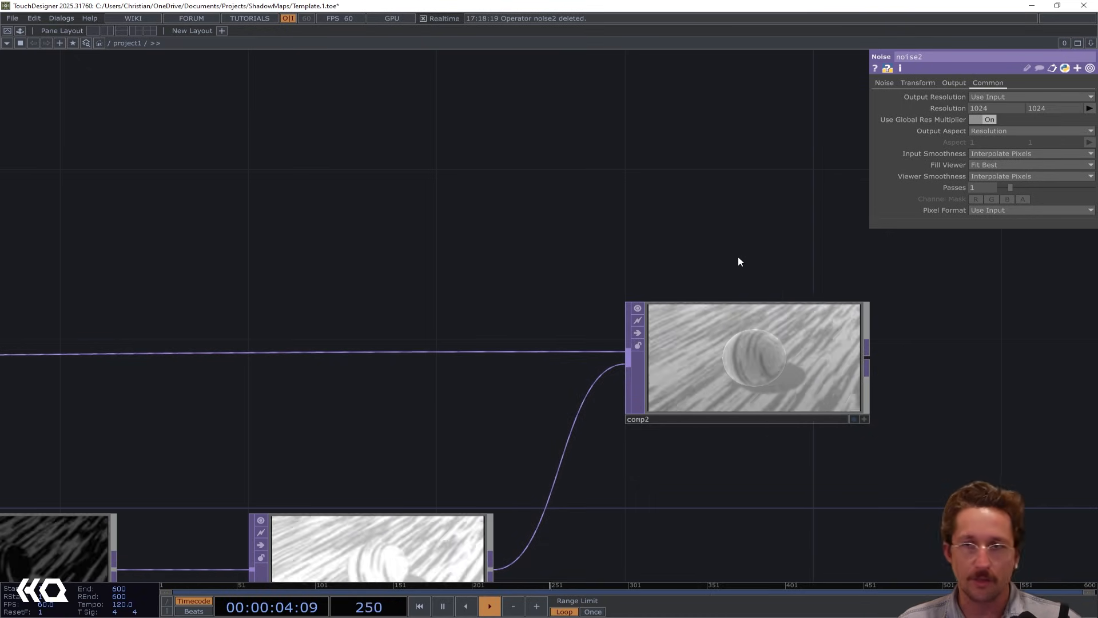
scroll(660, 249, down, 3)
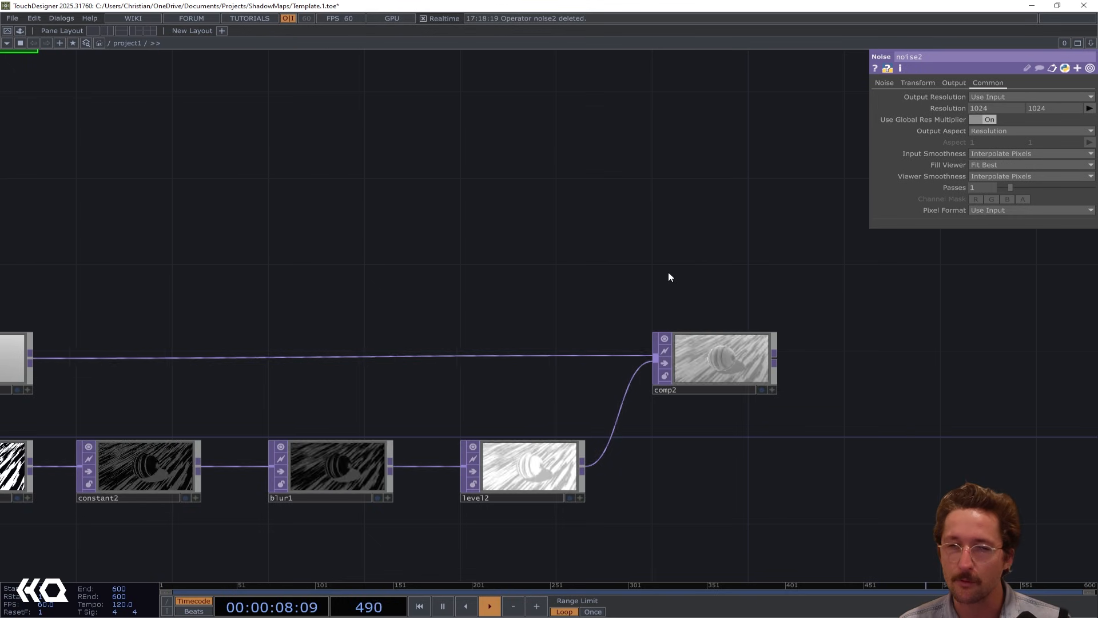
scroll(667, 269, down, 2)
drag(667, 259, 661, 313)
drag(531, 258, 610, 308)
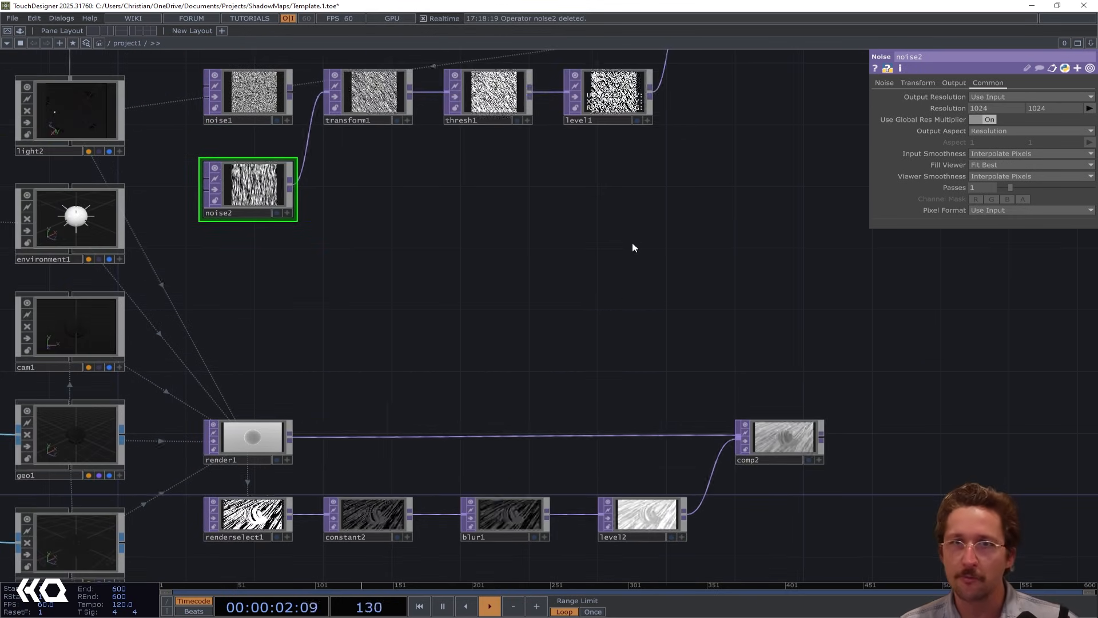
drag(633, 245, 612, 267)
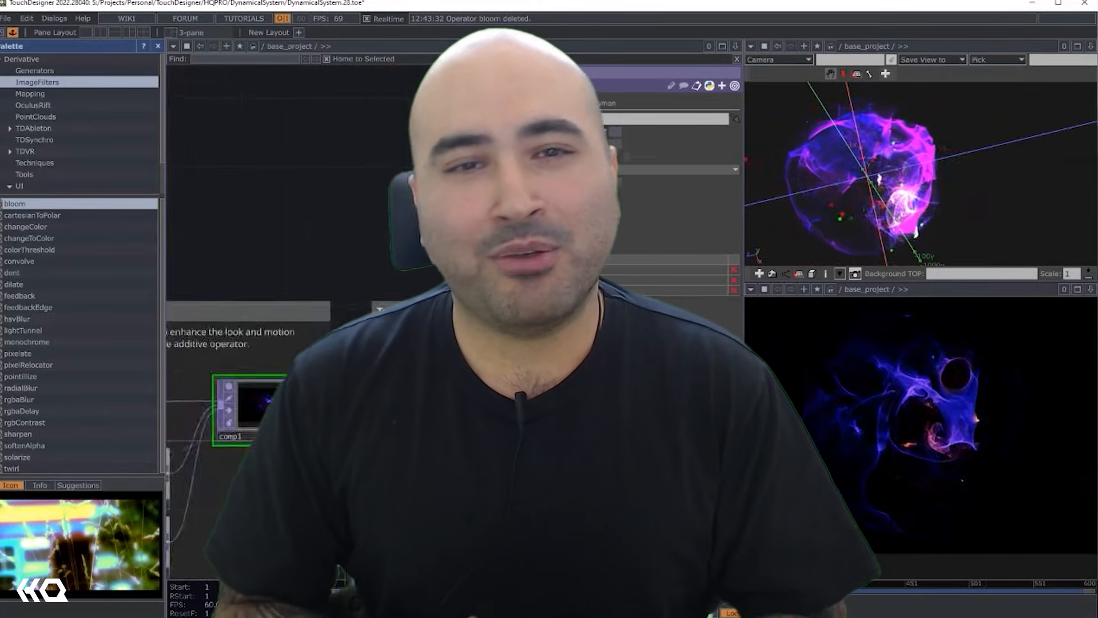
scroll(252, 409, up, 6)
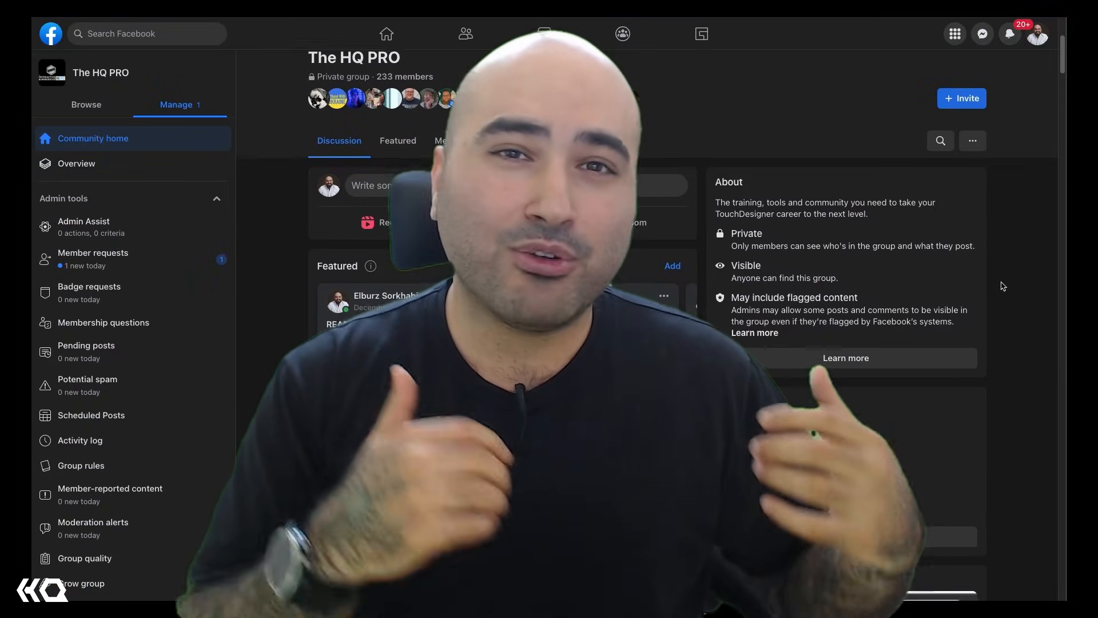
scroll(1002, 286, down, 5)
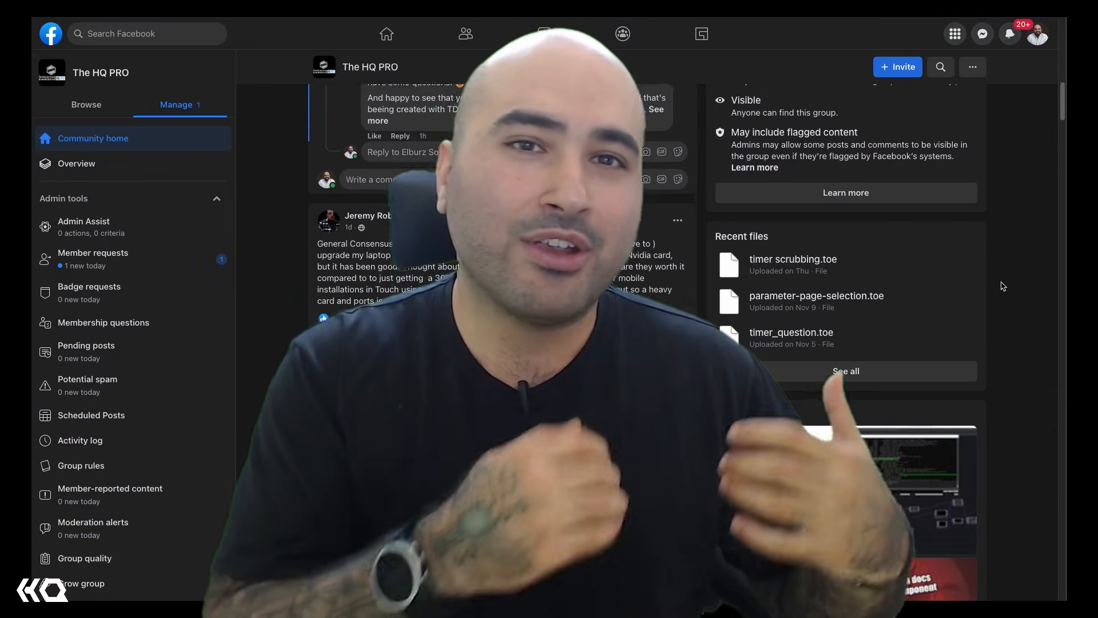
scroll(1002, 286, down, 5)
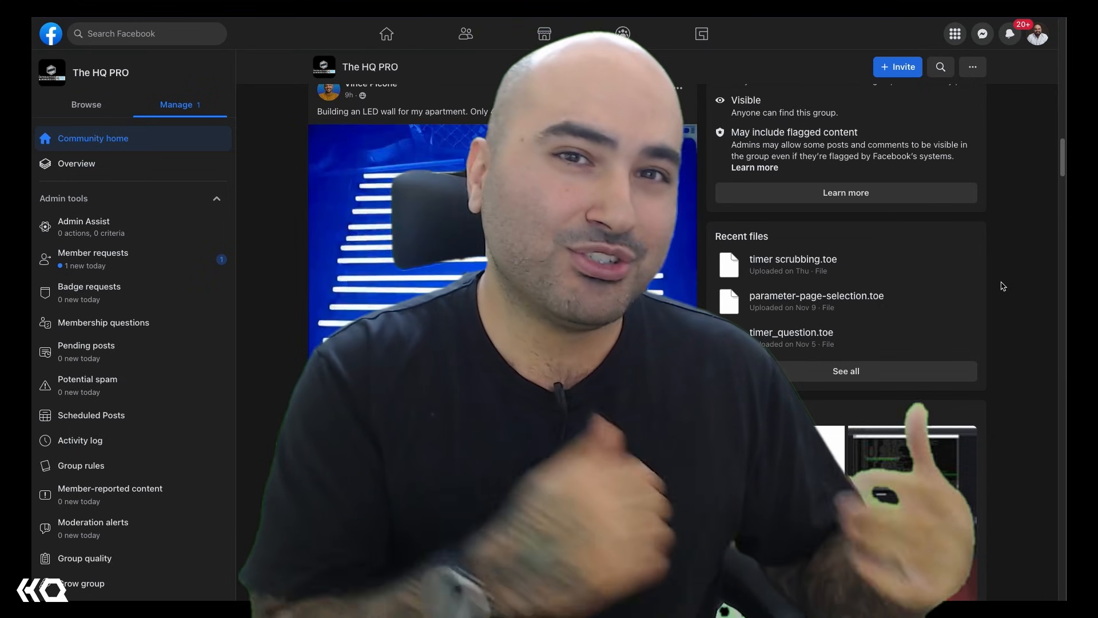